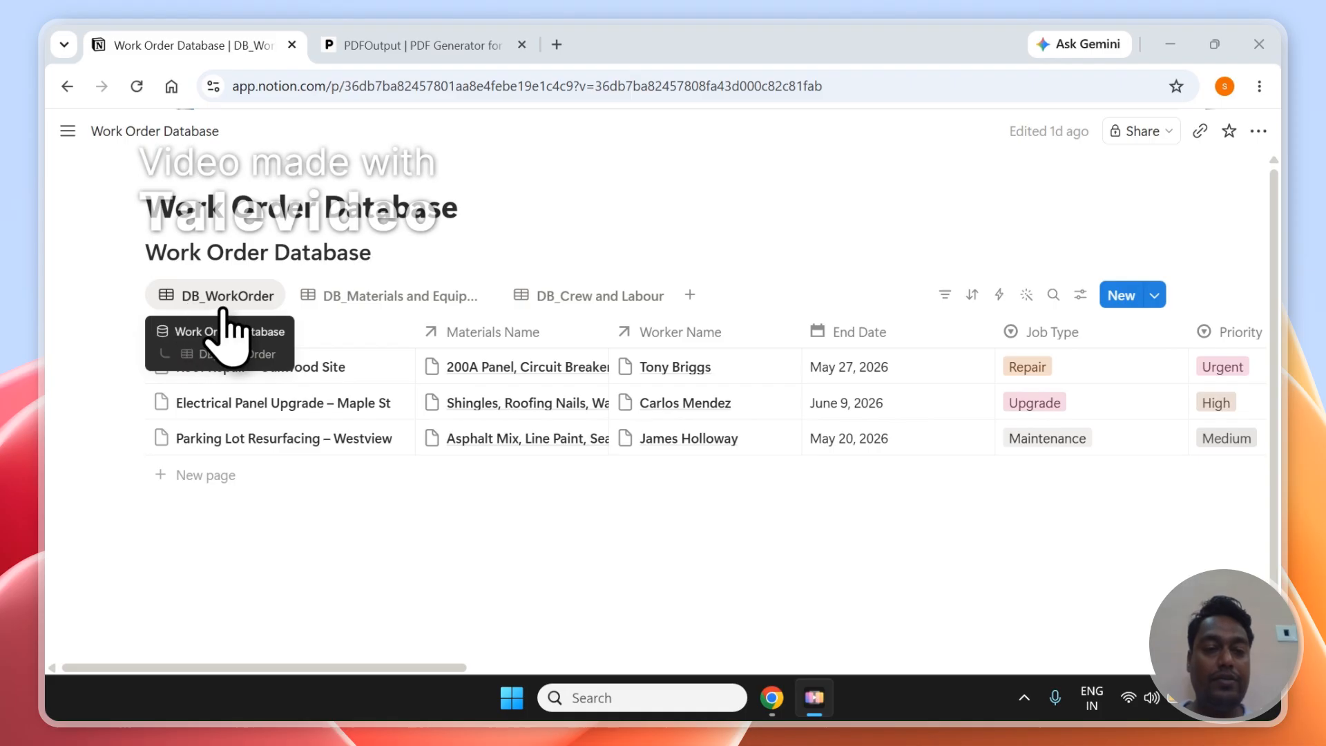
Look through the Materials and Equipments and the Crew and Labour databases, and return to the DB_WorkOrder view.
click(362, 295)
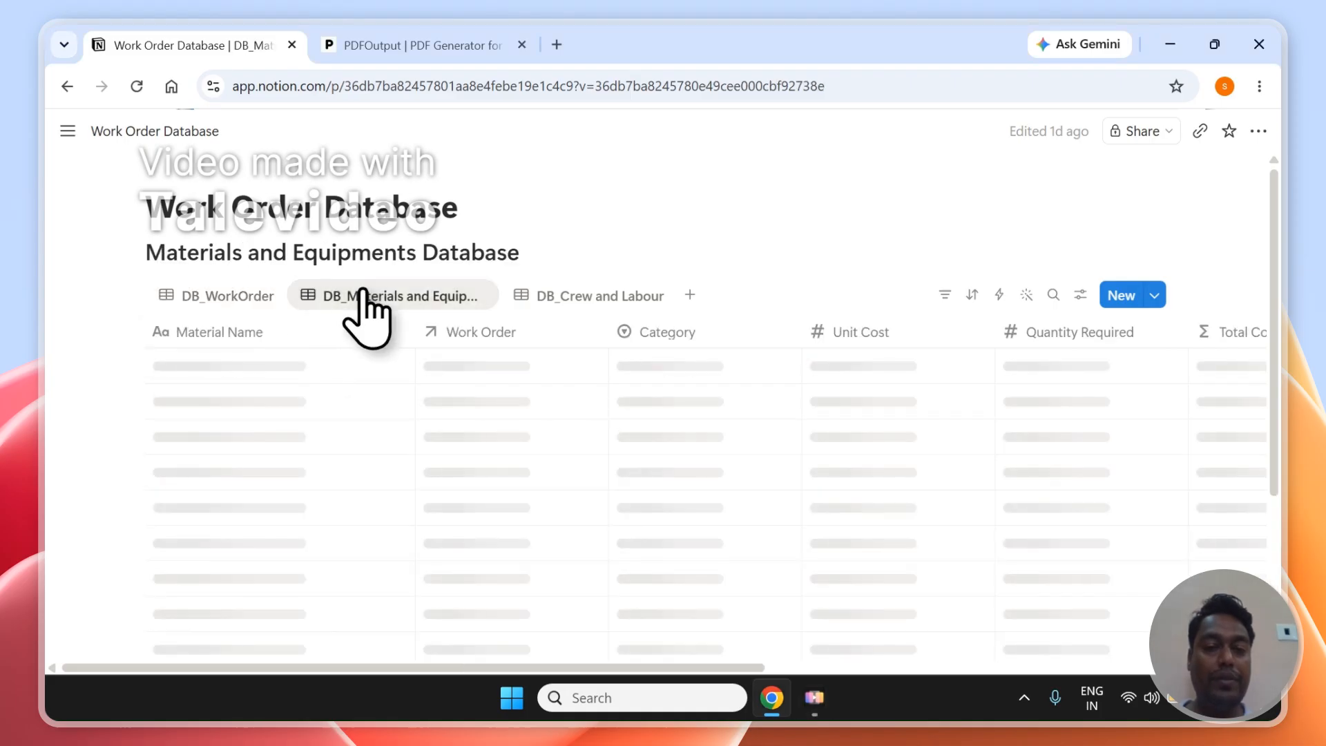
click(610, 304)
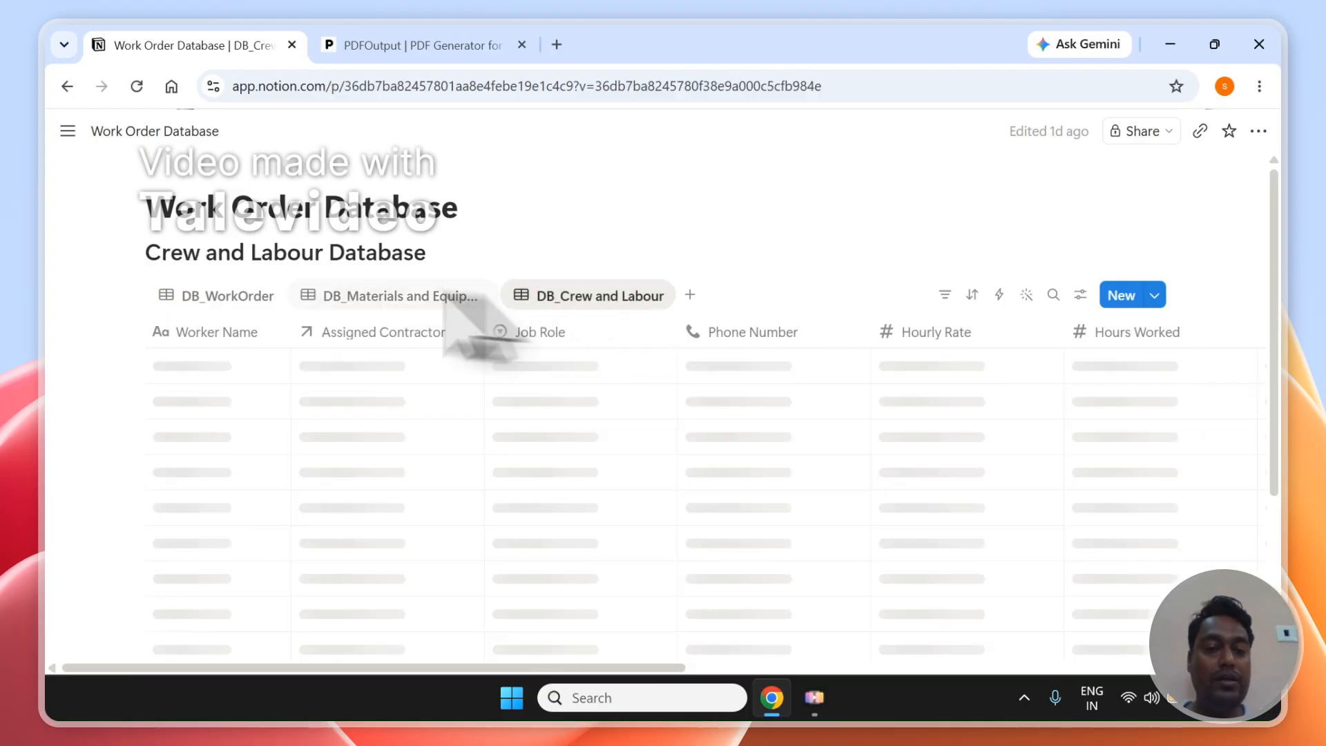
click(219, 297)
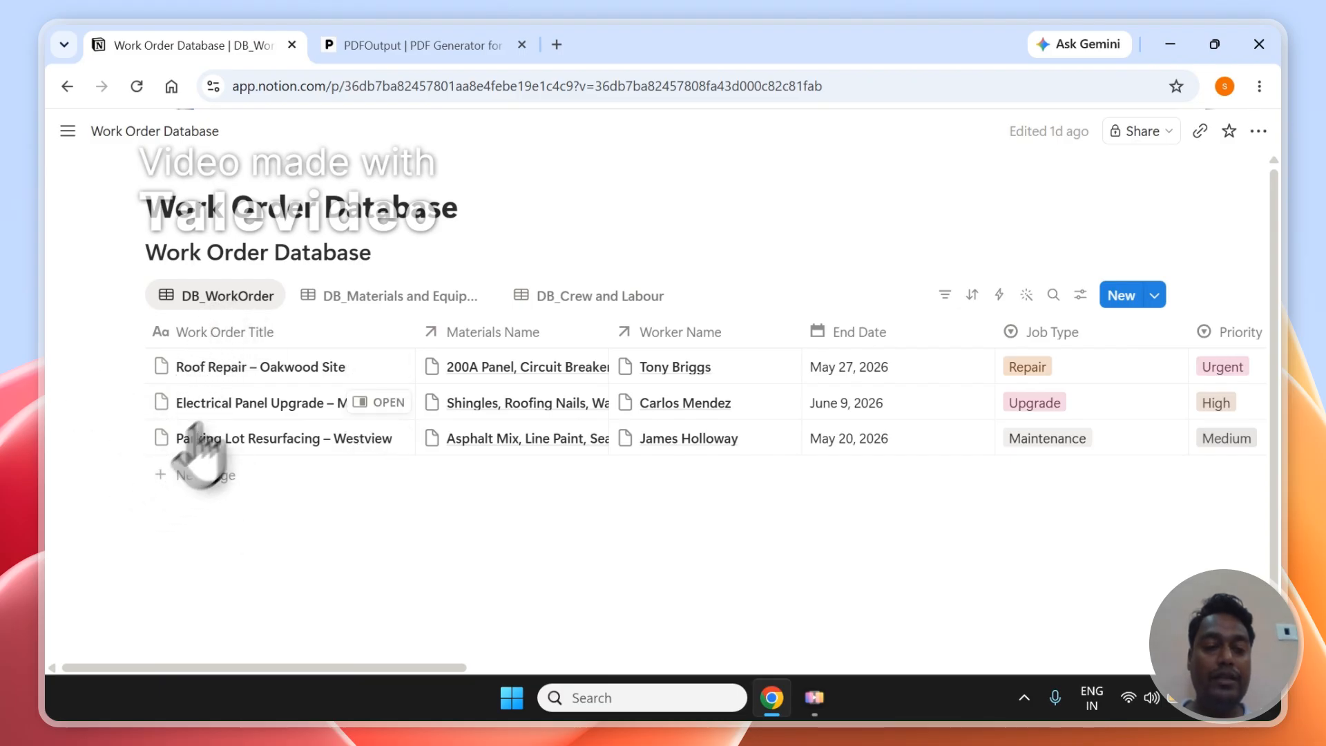
Switch to PDFOutput, start a new automation and begin connecting the Notion workspace.
click(449, 45)
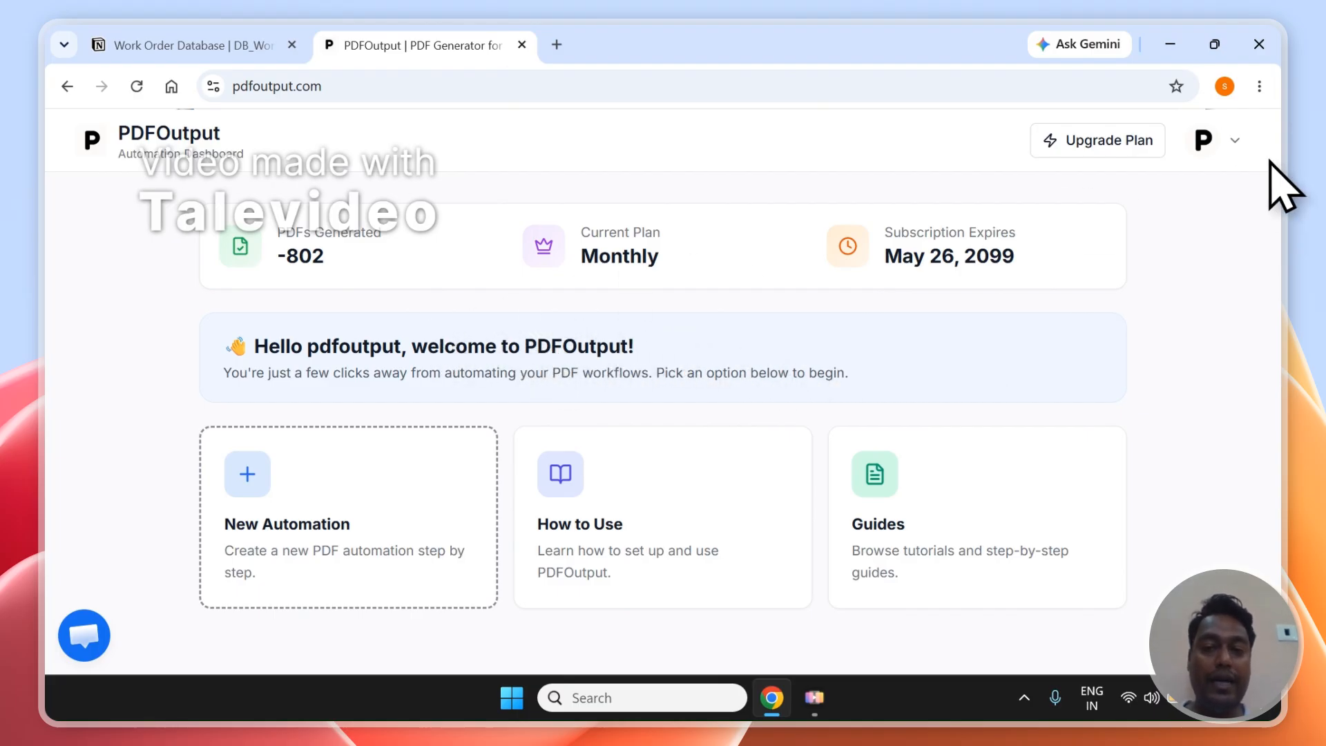
click(280, 533)
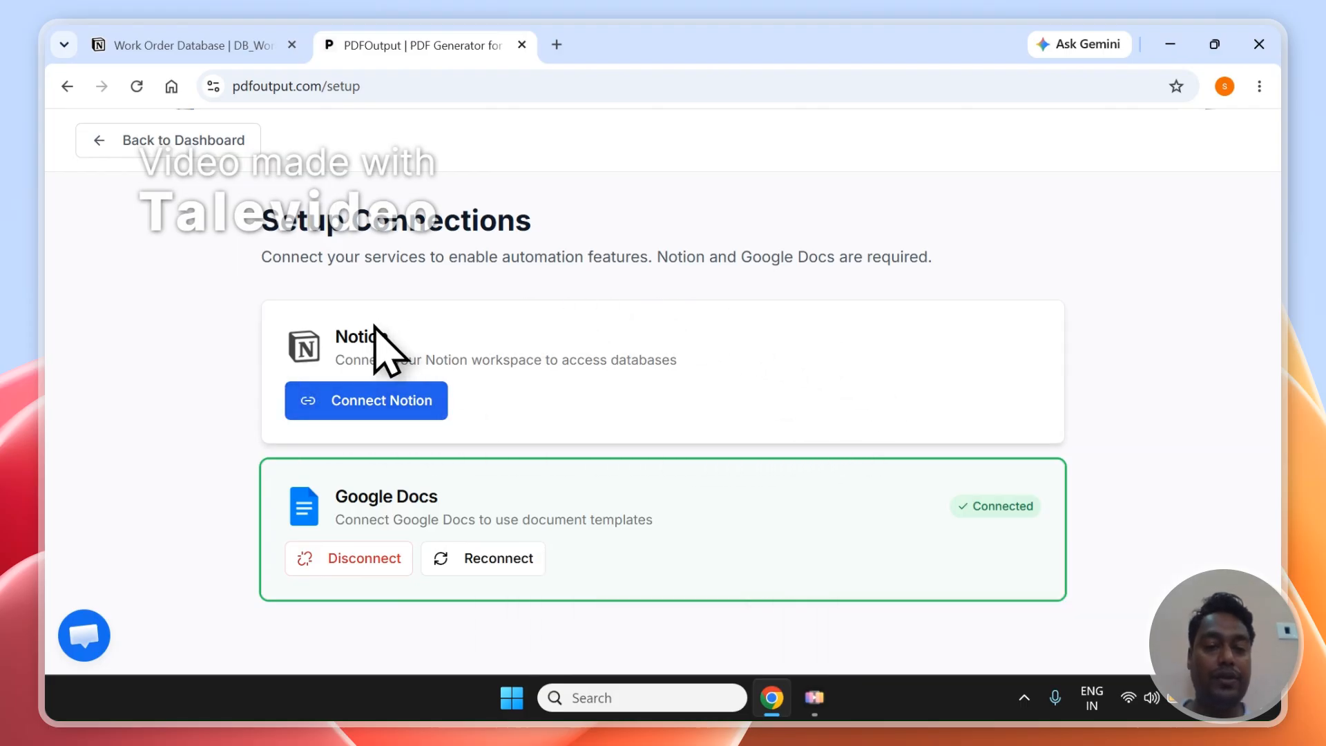
click(384, 400)
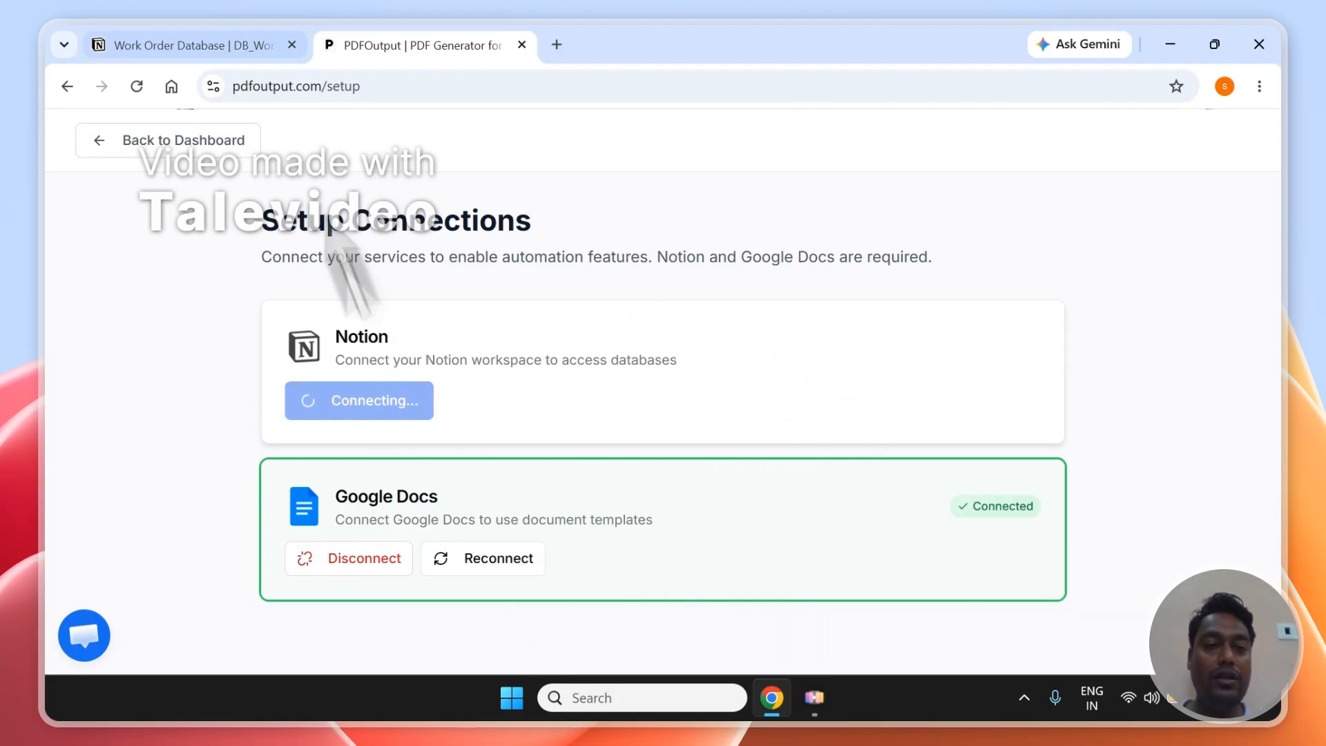
Copy the page title Work Order Database in Notion and return to the PDFOutput connection request.
click(206, 43)
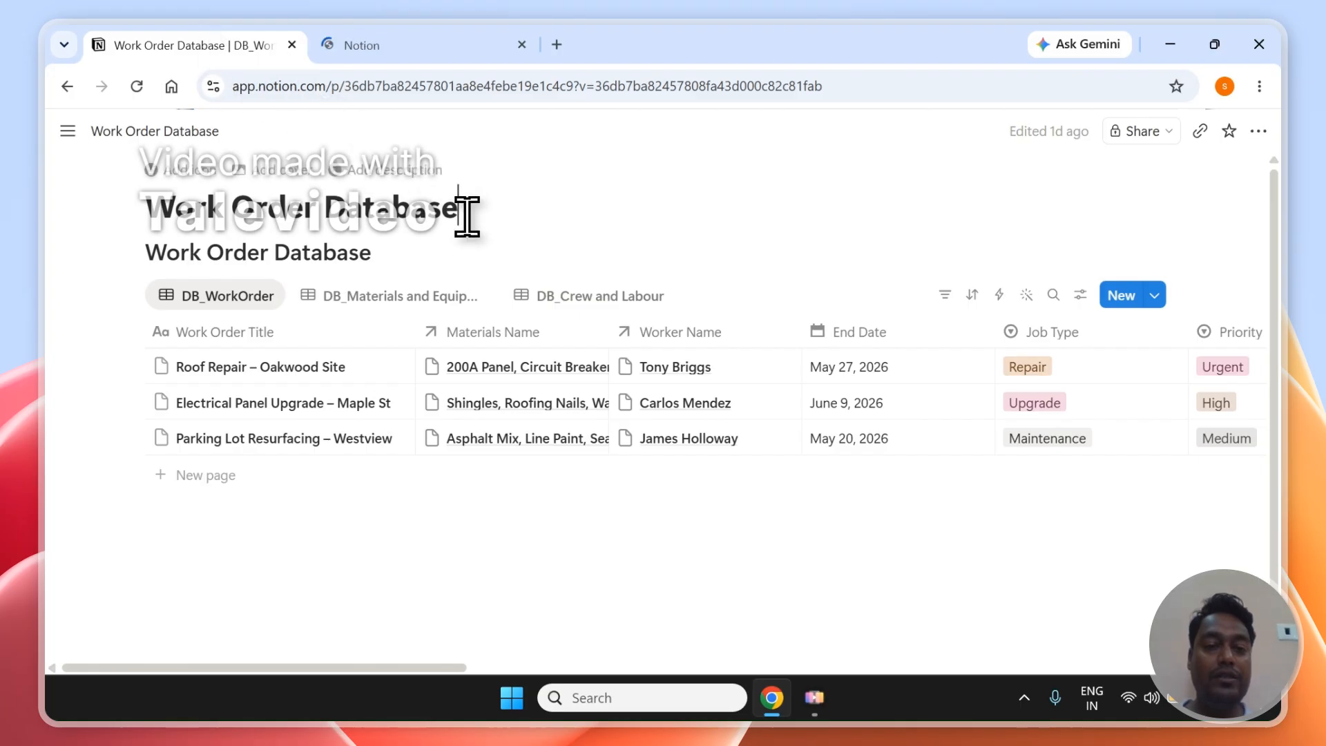
drag(467, 215, 309, 205)
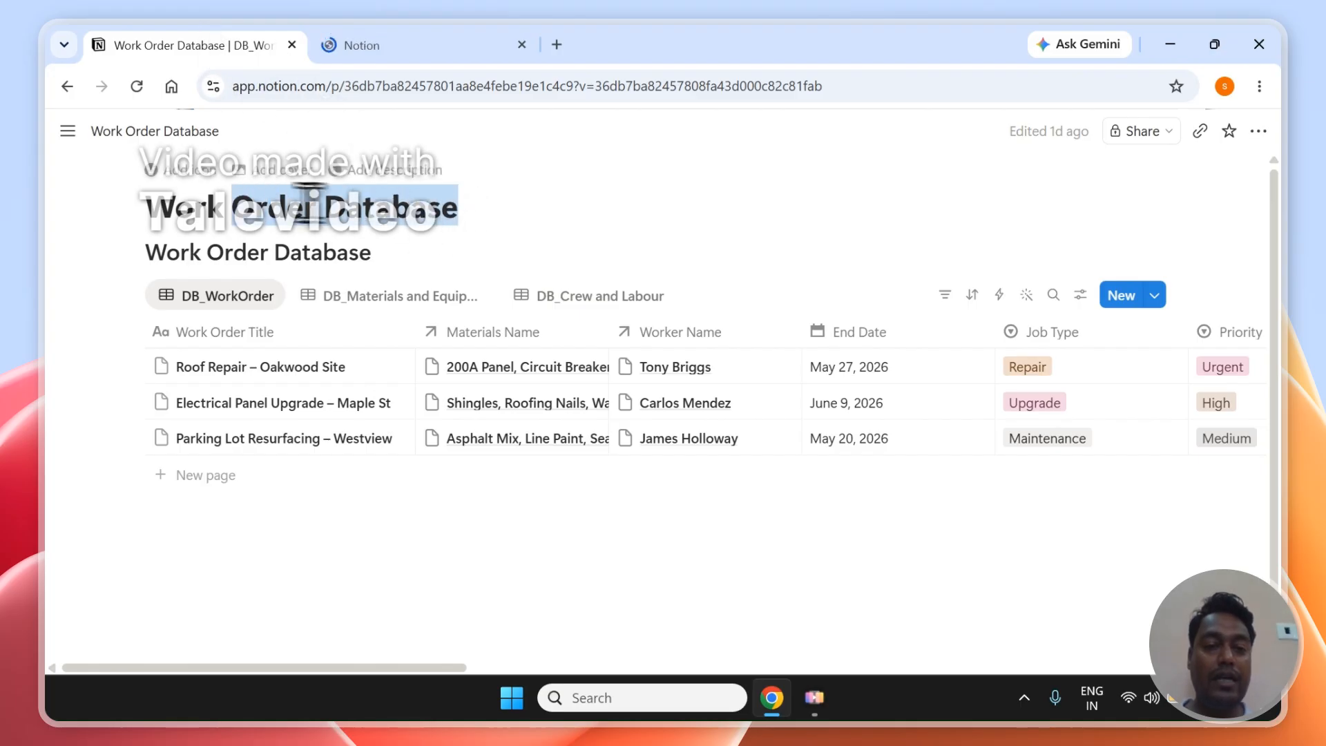
right_click(206, 207)
click(252, 263)
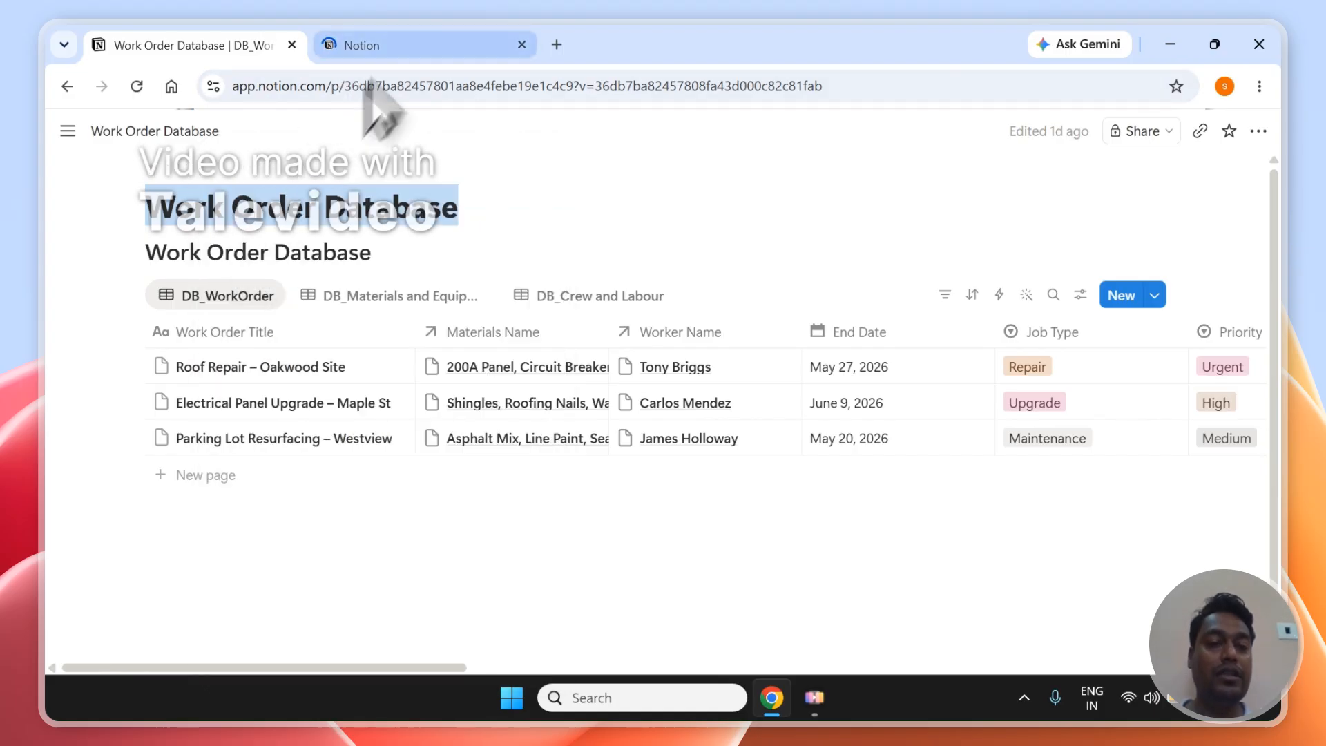
click(421, 45)
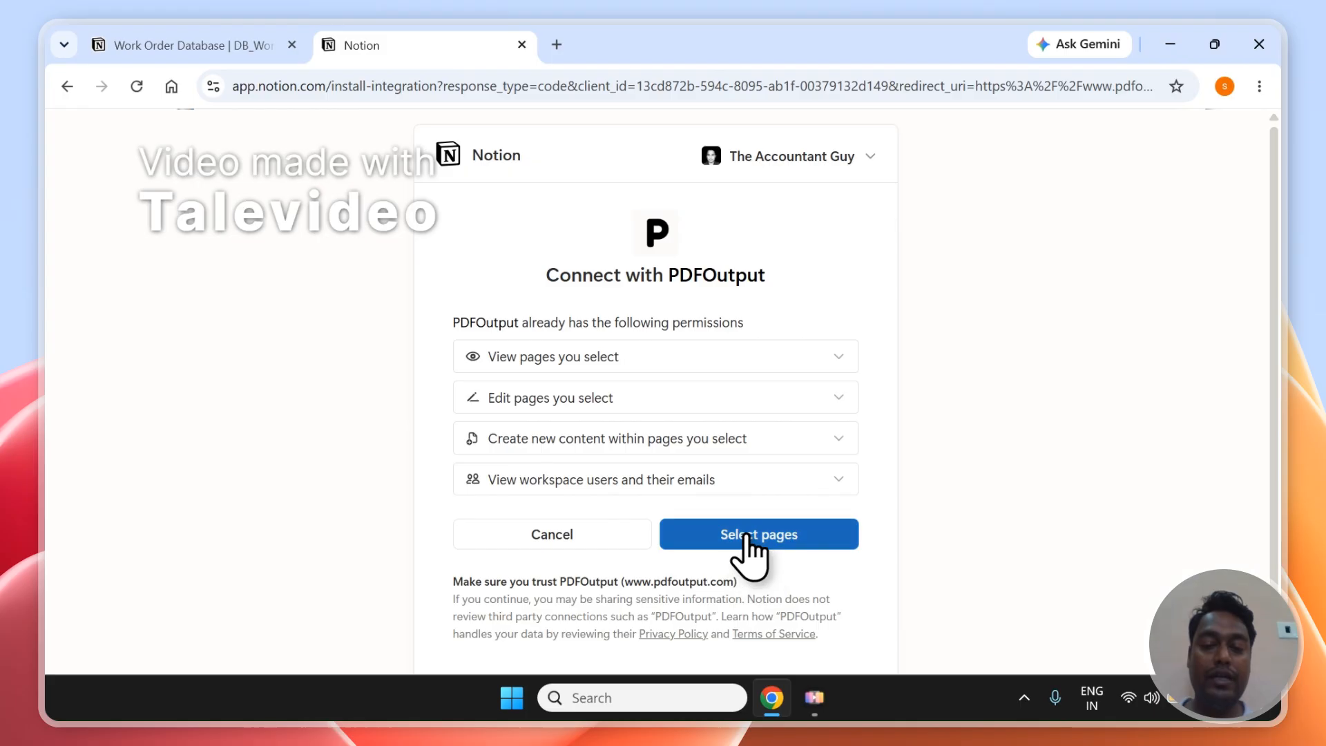
Proceed to page selection, search for the copied Work Order Database title and allow PDFOutput access to the Notion pages.
click(747, 546)
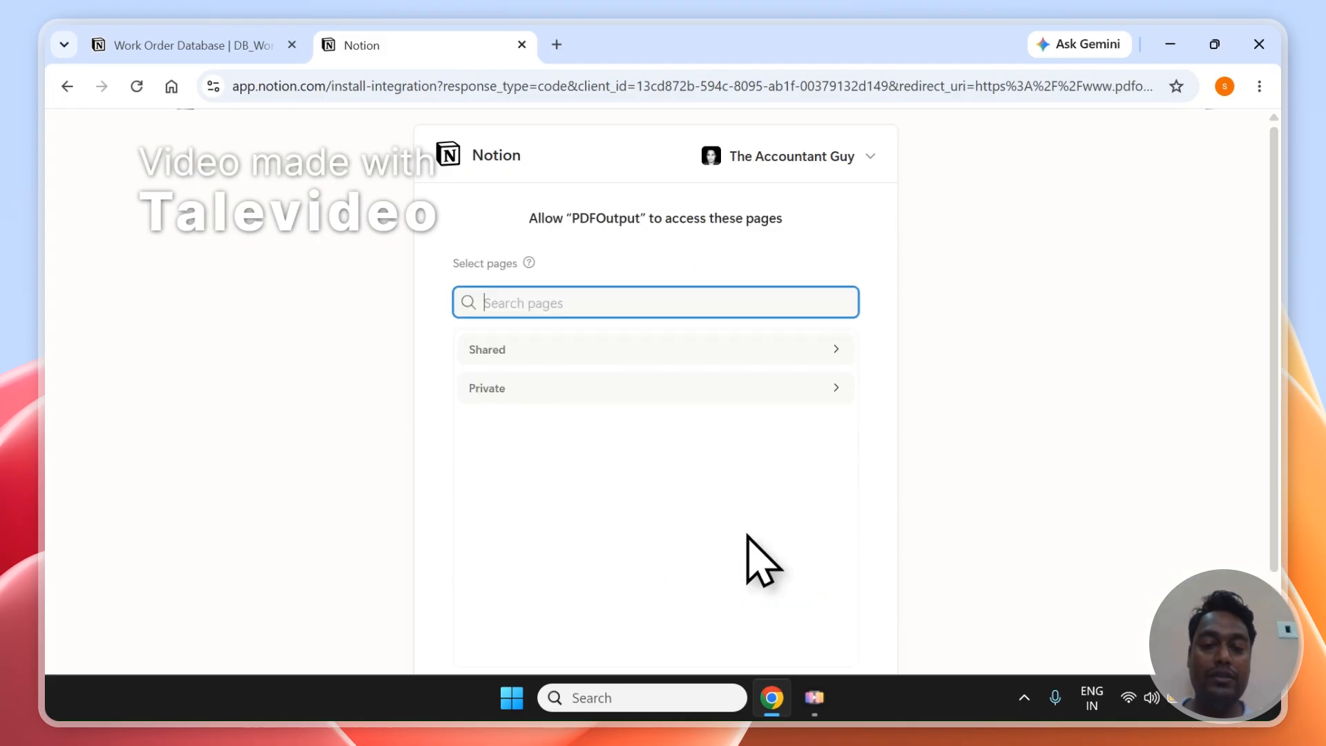
right_click(568, 304)
click(630, 456)
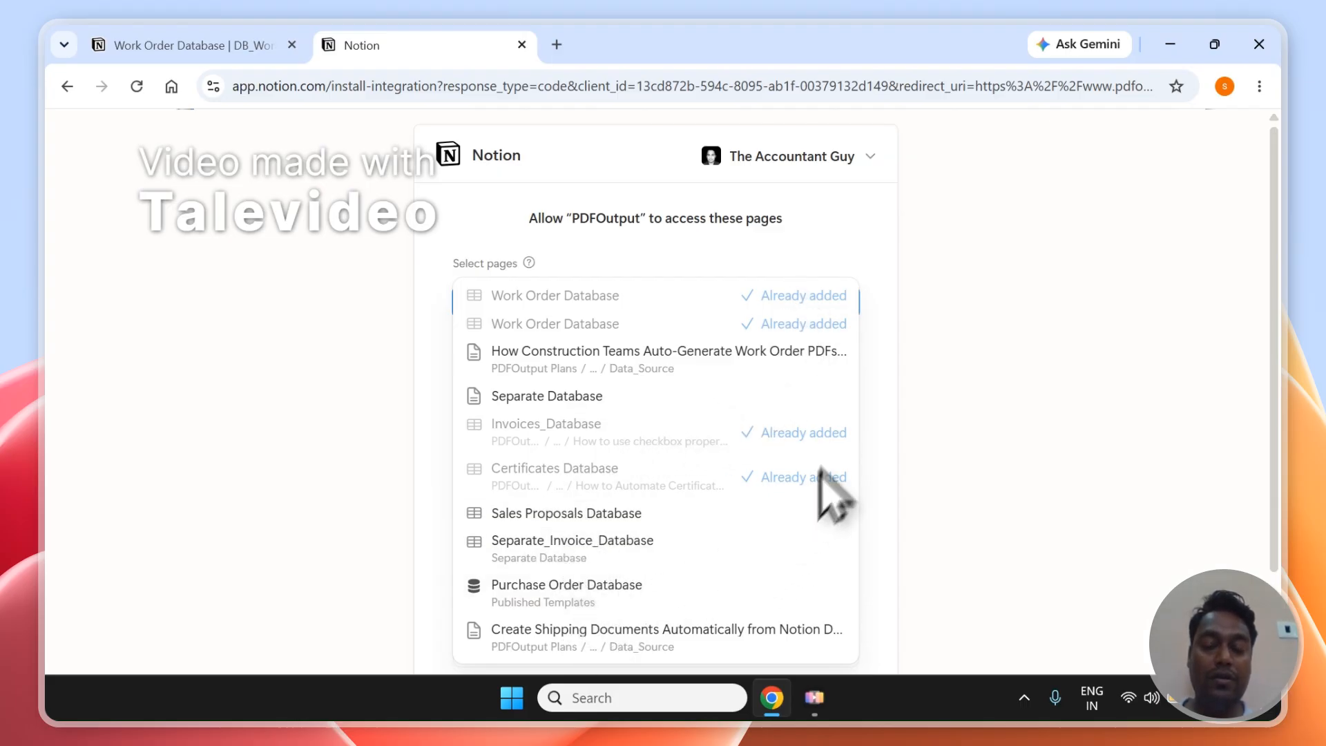
click(1113, 264)
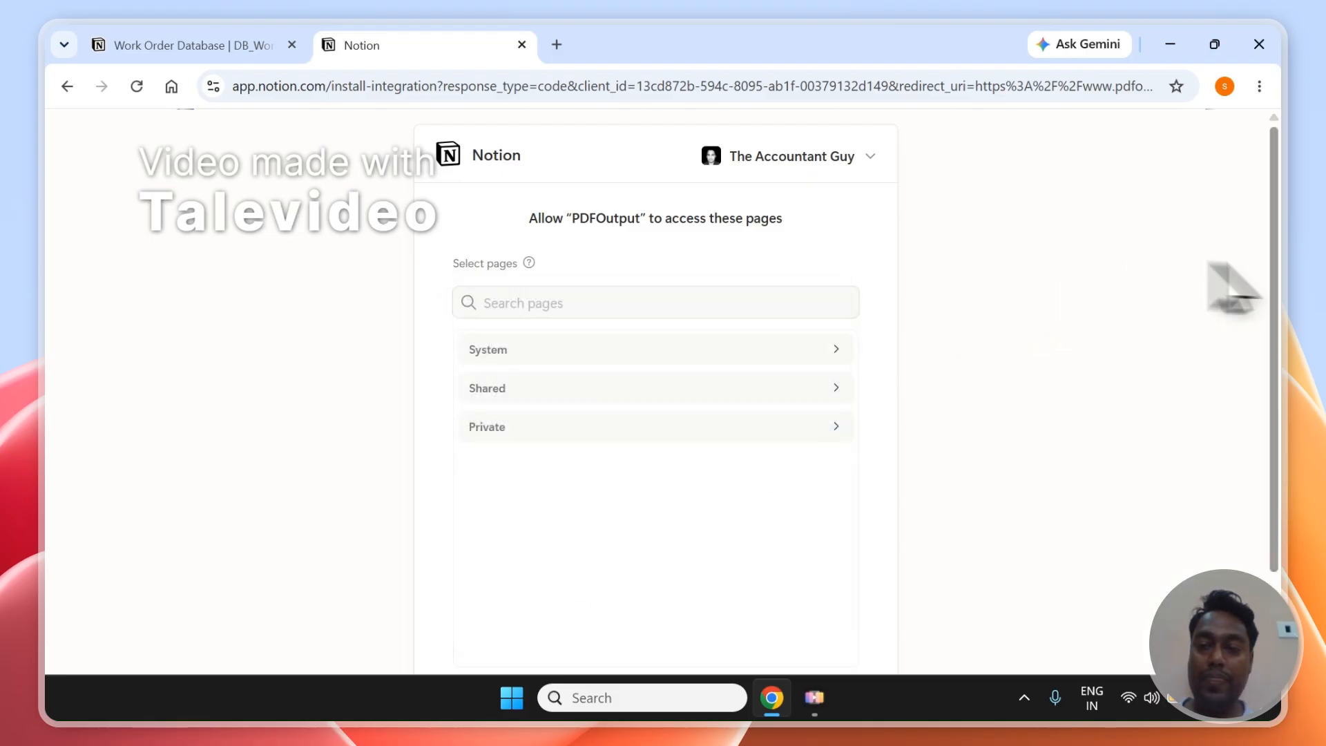
drag(1277, 268, 1282, 273)
scroll(1282, 273, down, 1)
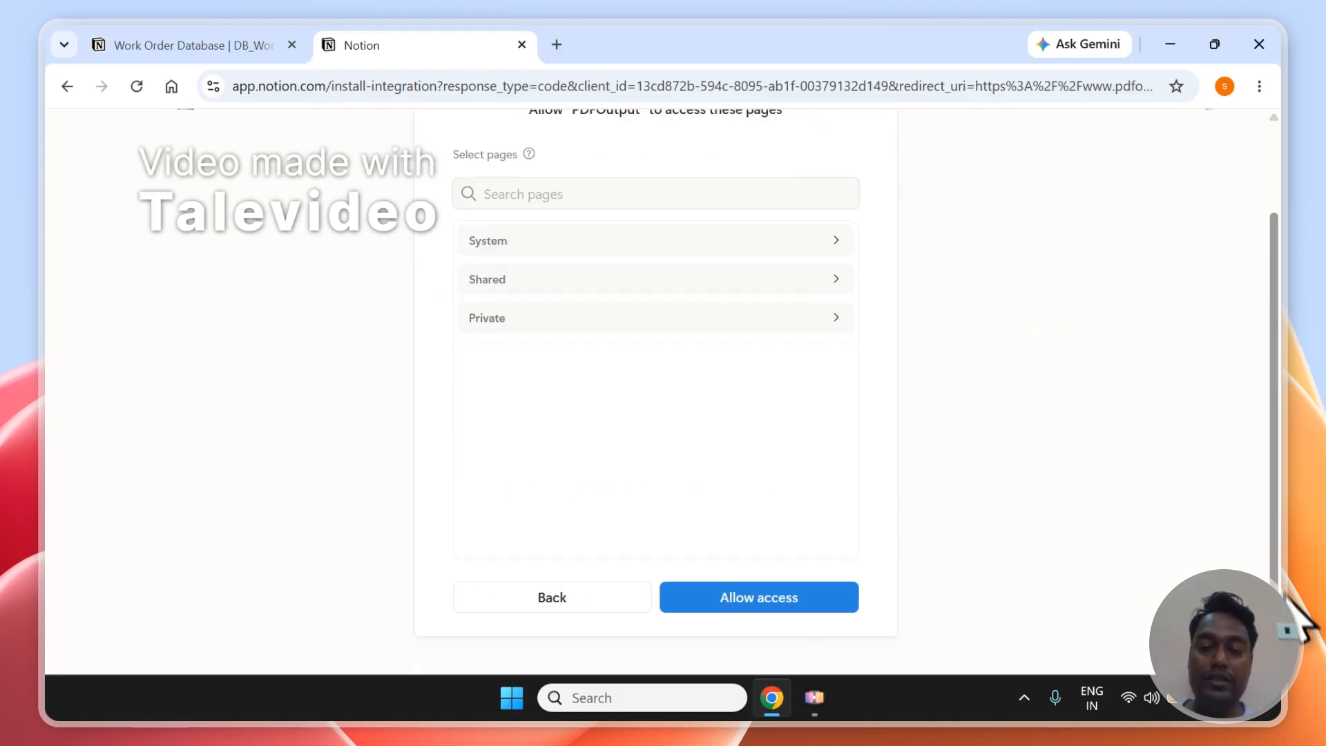
click(730, 599)
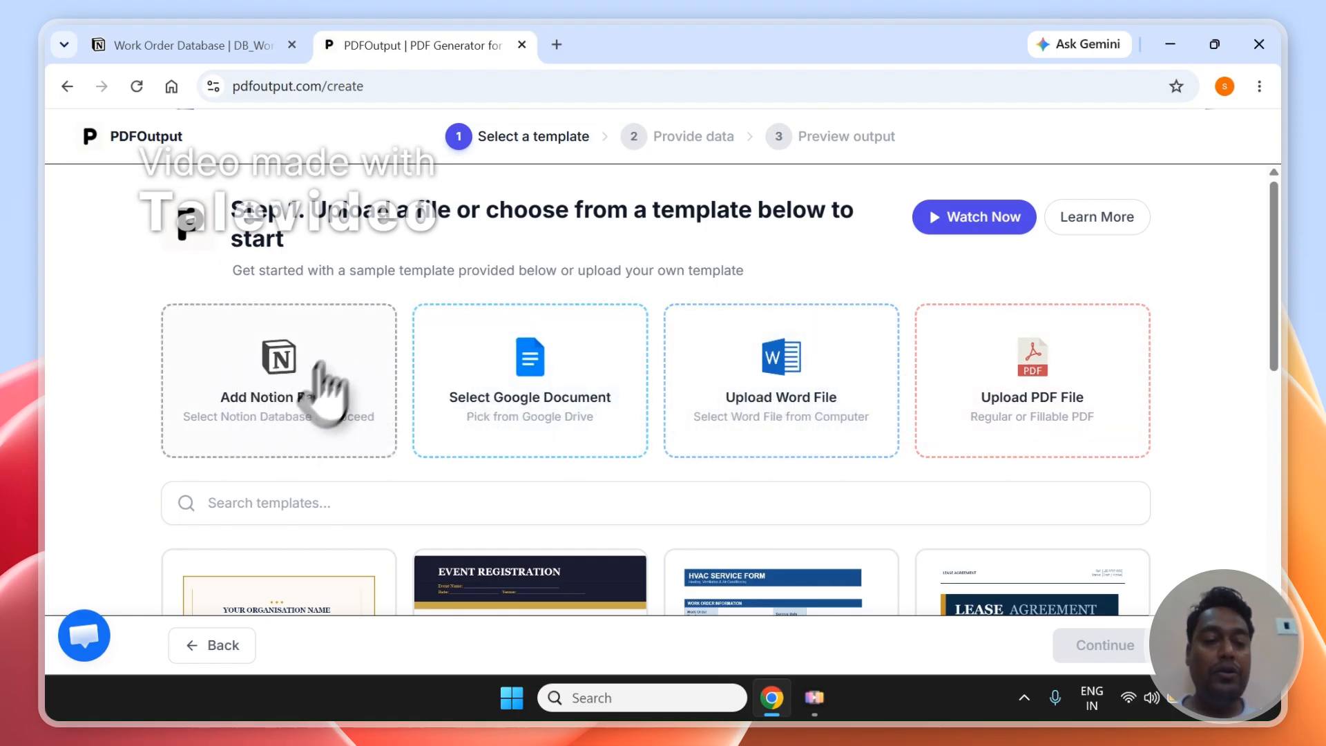
Examine the Roof Repair – Oakwood Site record as a full page in Notion, and go back to the Work Order Database.
click(219, 43)
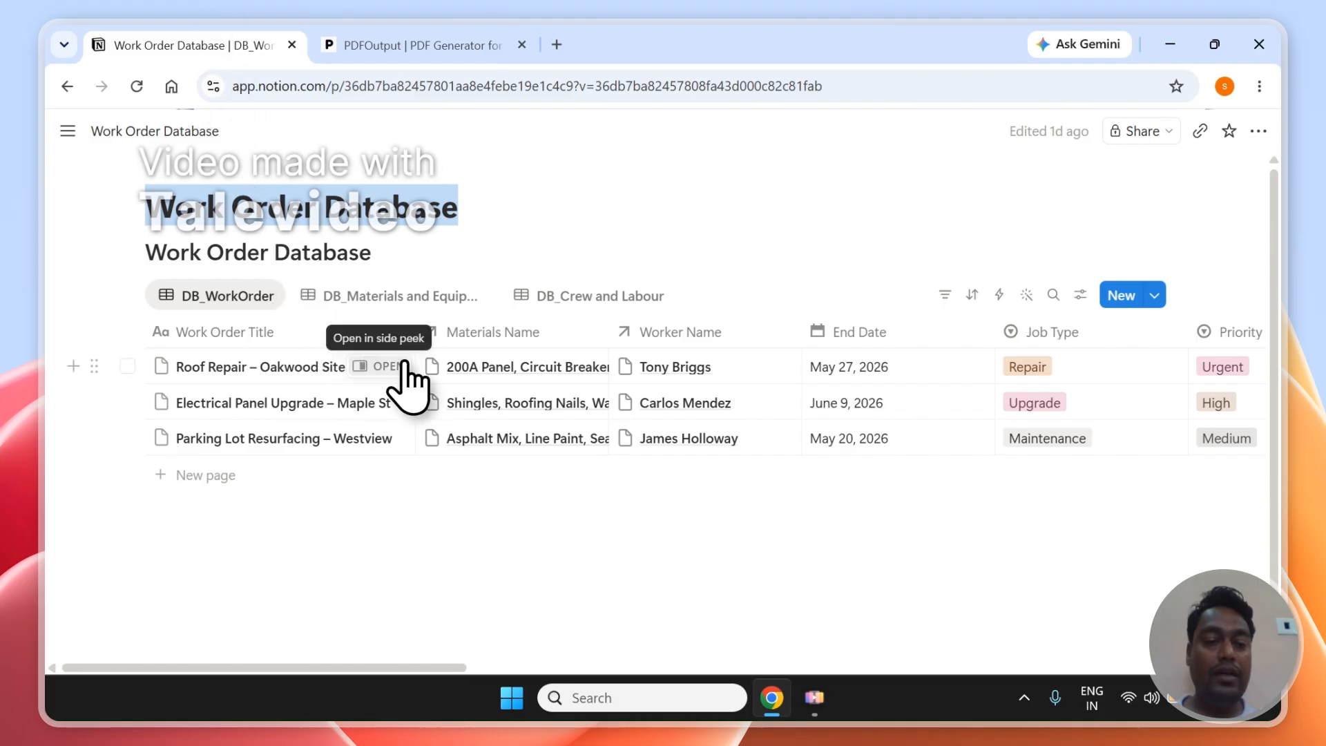
click(379, 366)
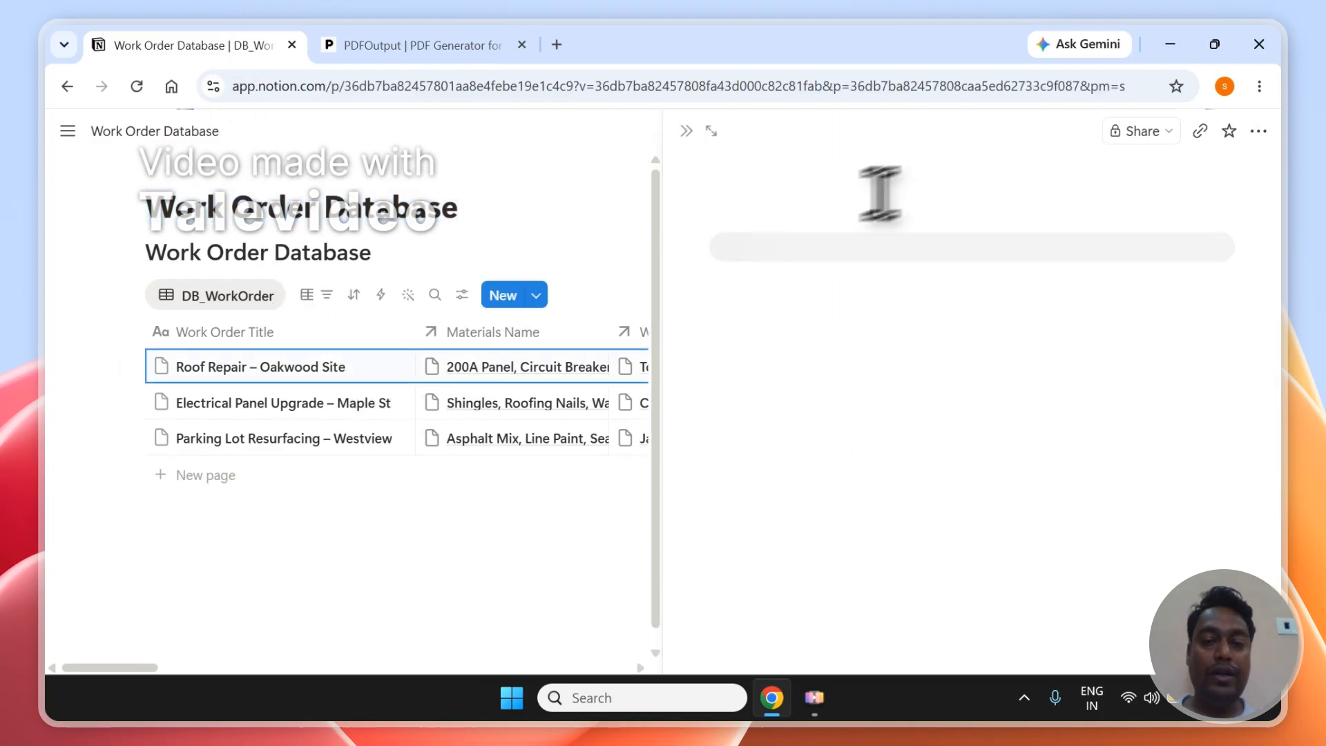
click(709, 132)
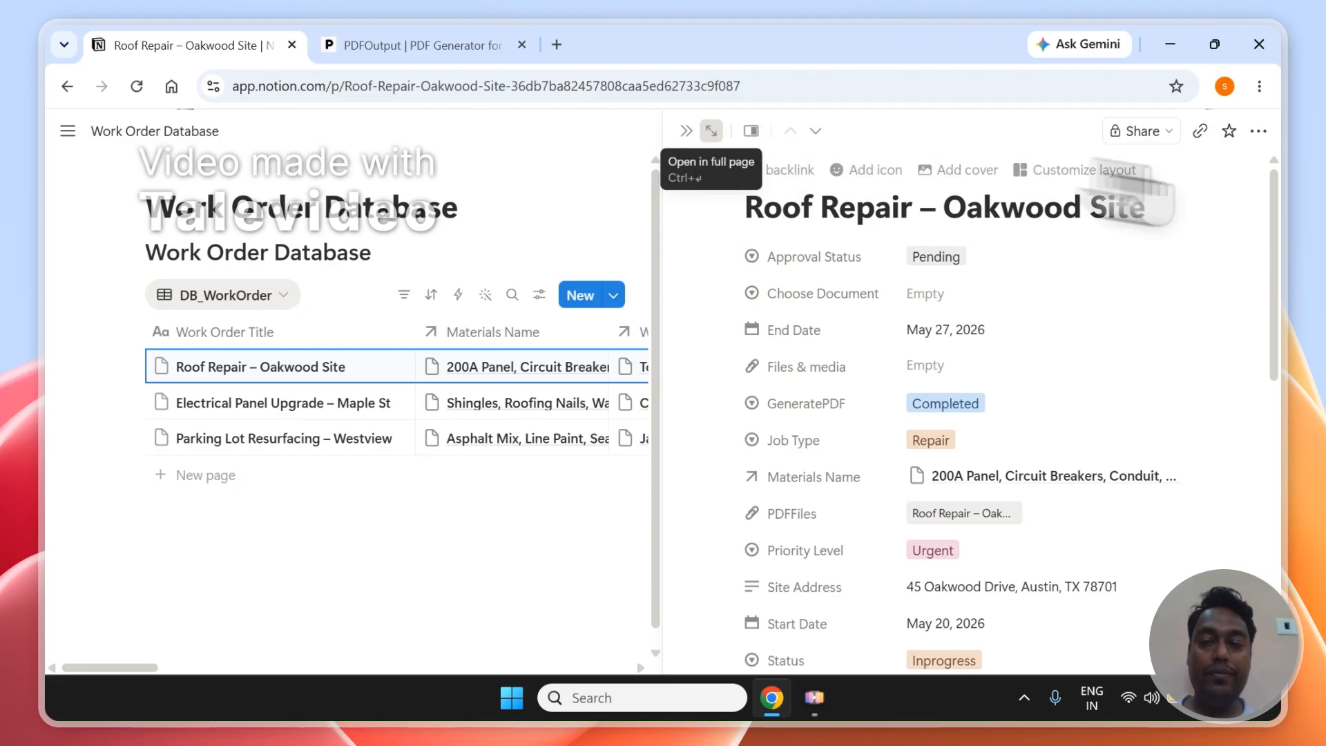
drag(1281, 258, 1285, 483)
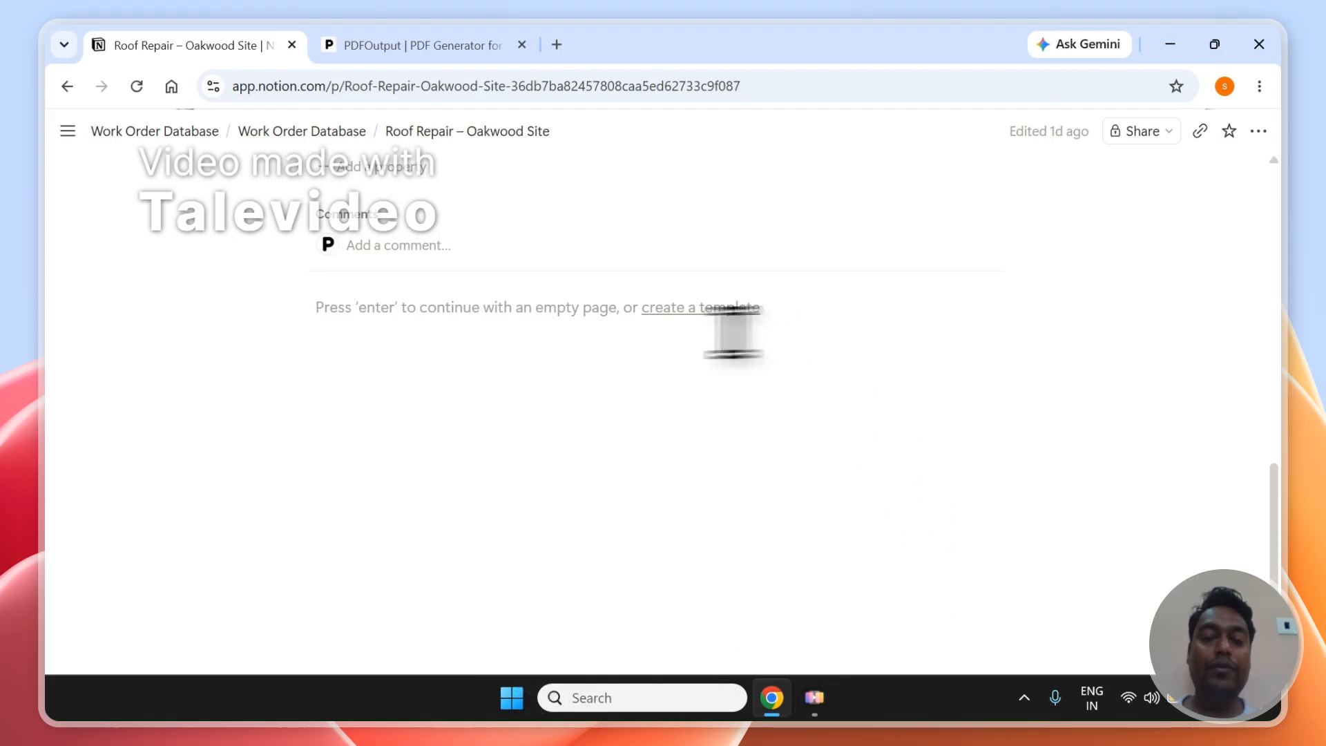
click(350, 131)
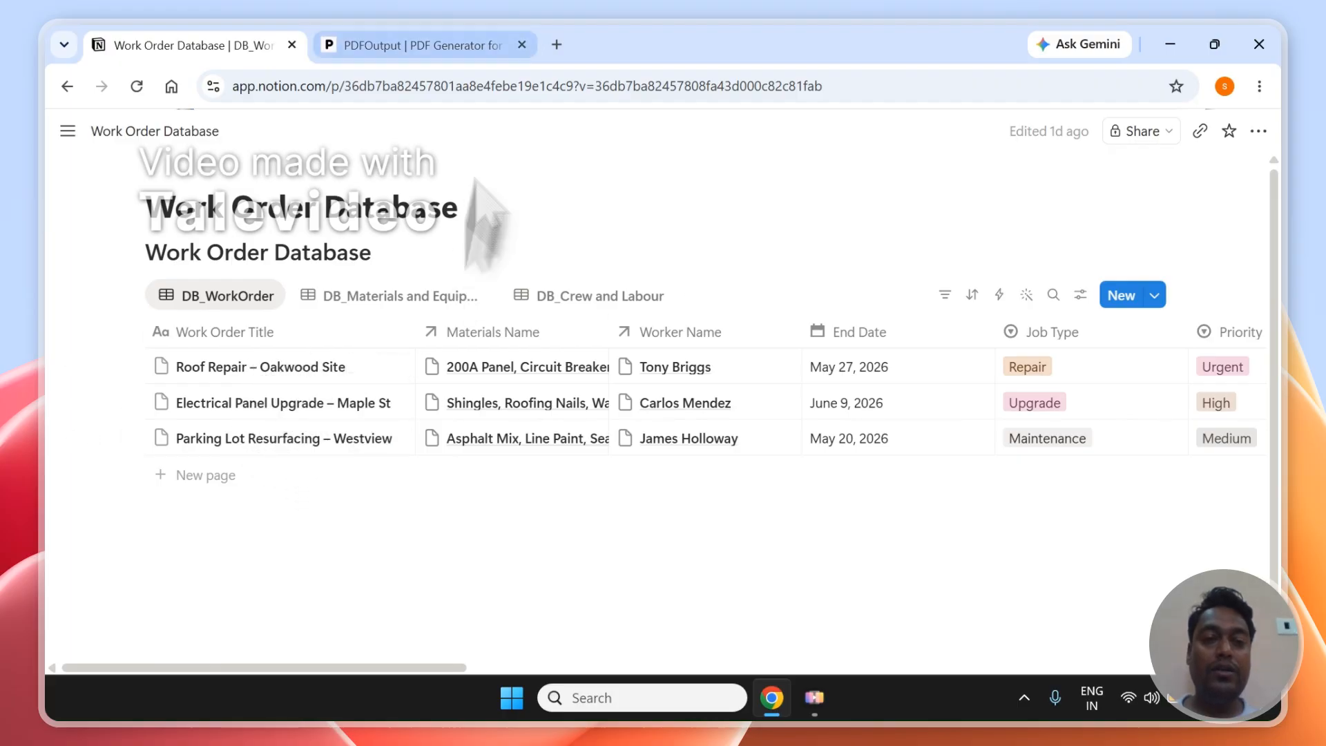
In PDFOutput, search the templates for "work", select the Work Order template and continue to the data step.
click(496, 43)
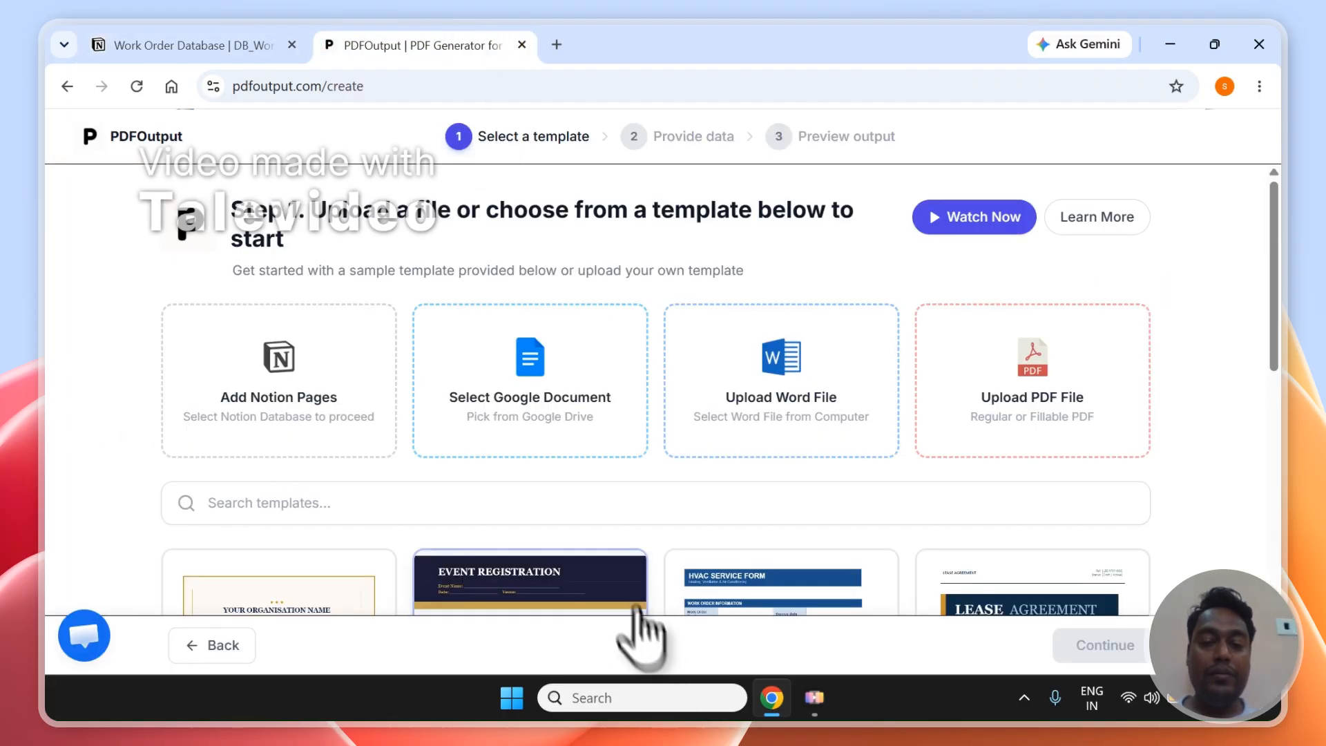
click(615, 497)
text(work)
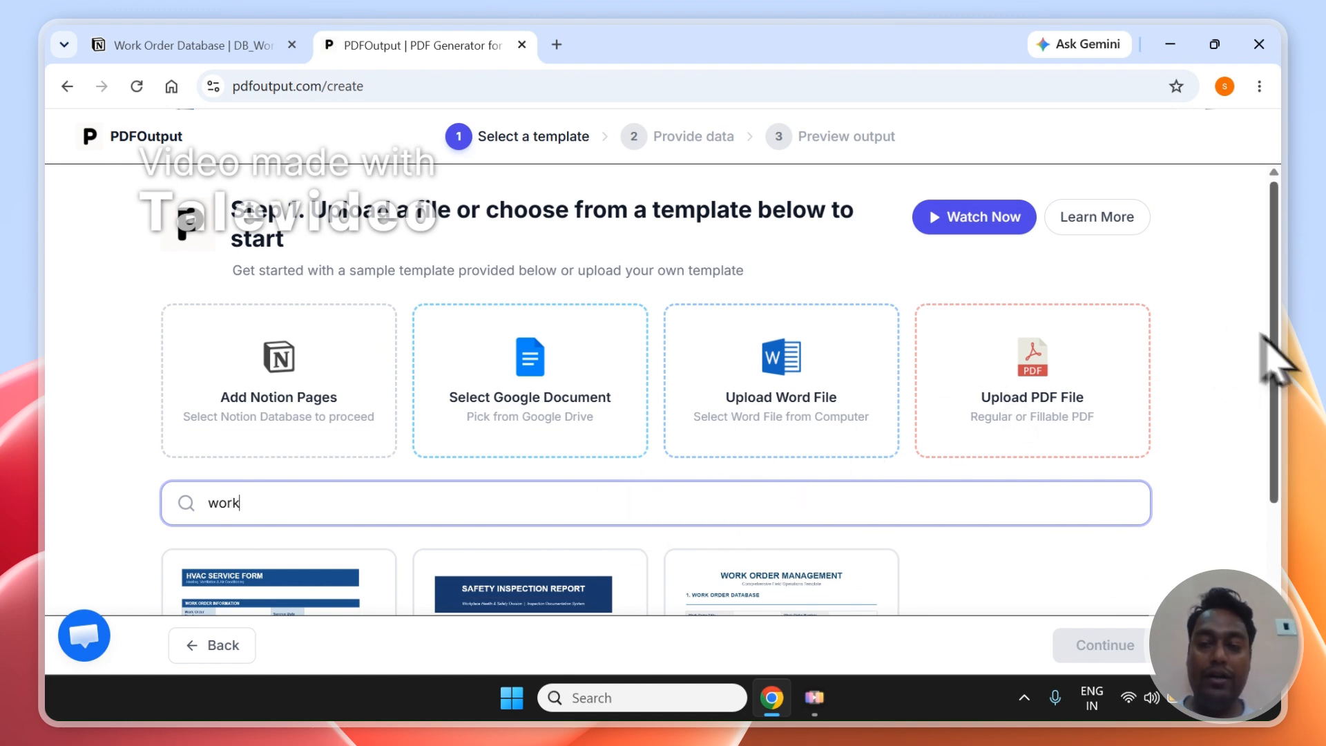
scroll(1274, 373, down, 2)
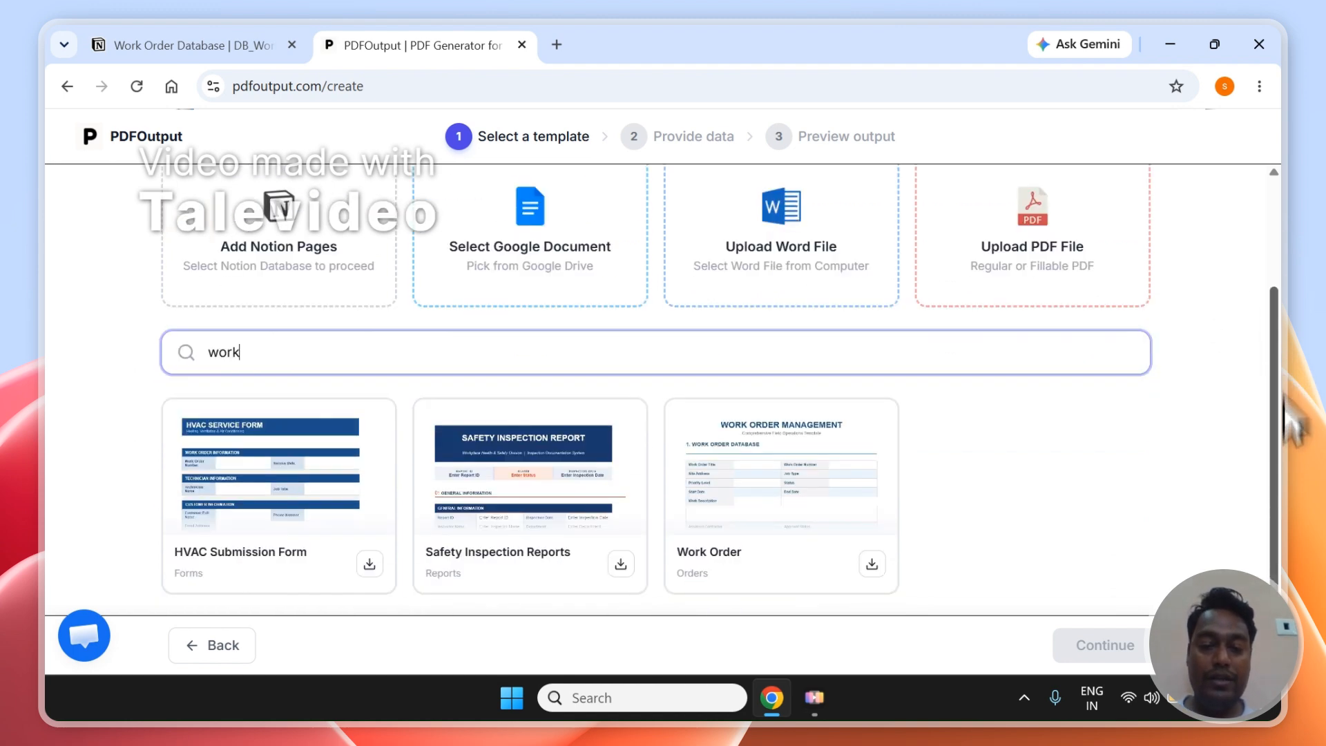
click(748, 507)
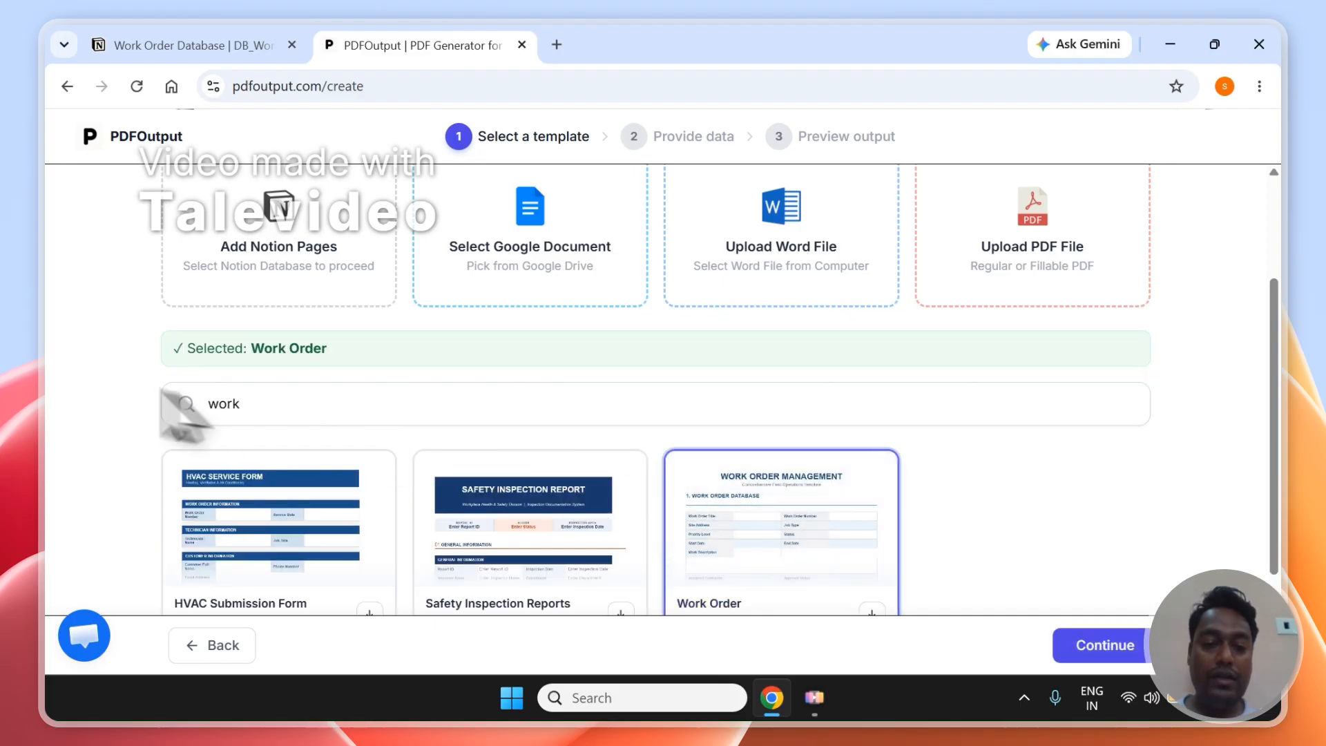
click(1084, 644)
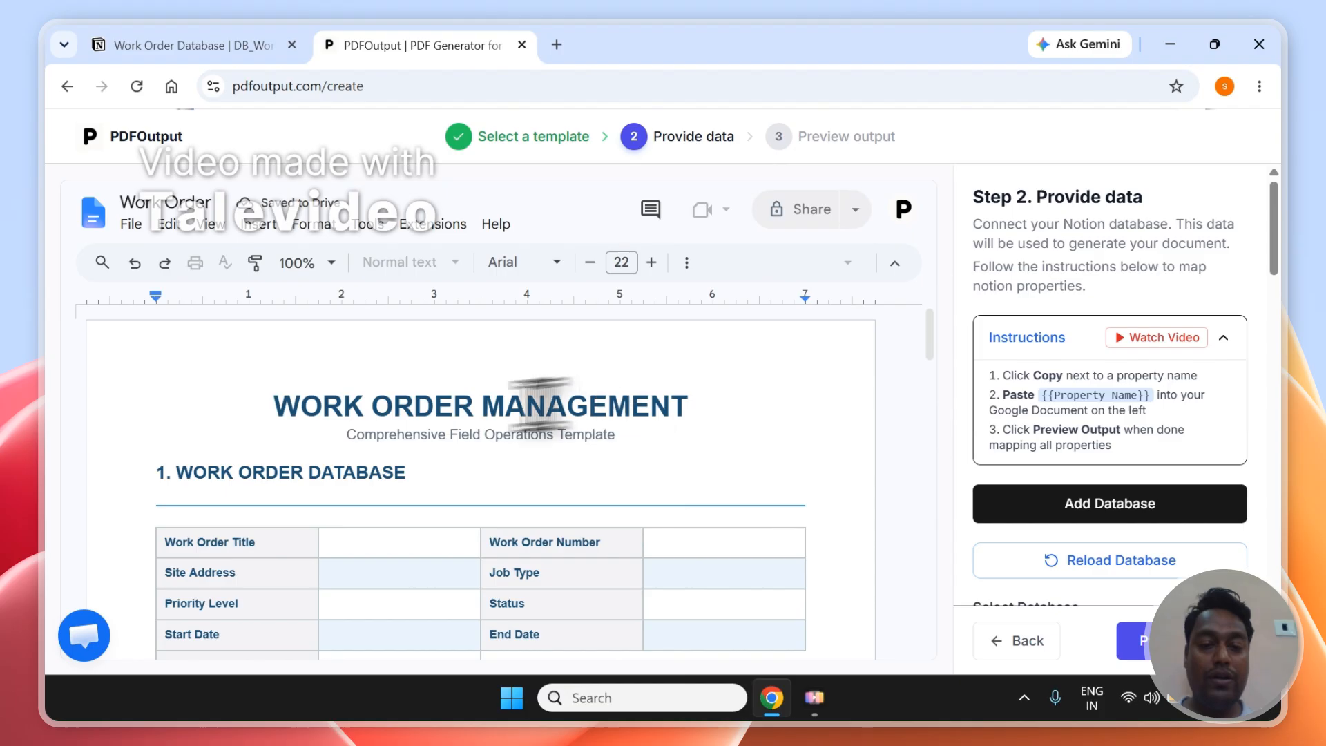
Reload the list of available Notion databases, checking the work order database's name in Notion meanwhile.
scroll(1285, 276, down, 5)
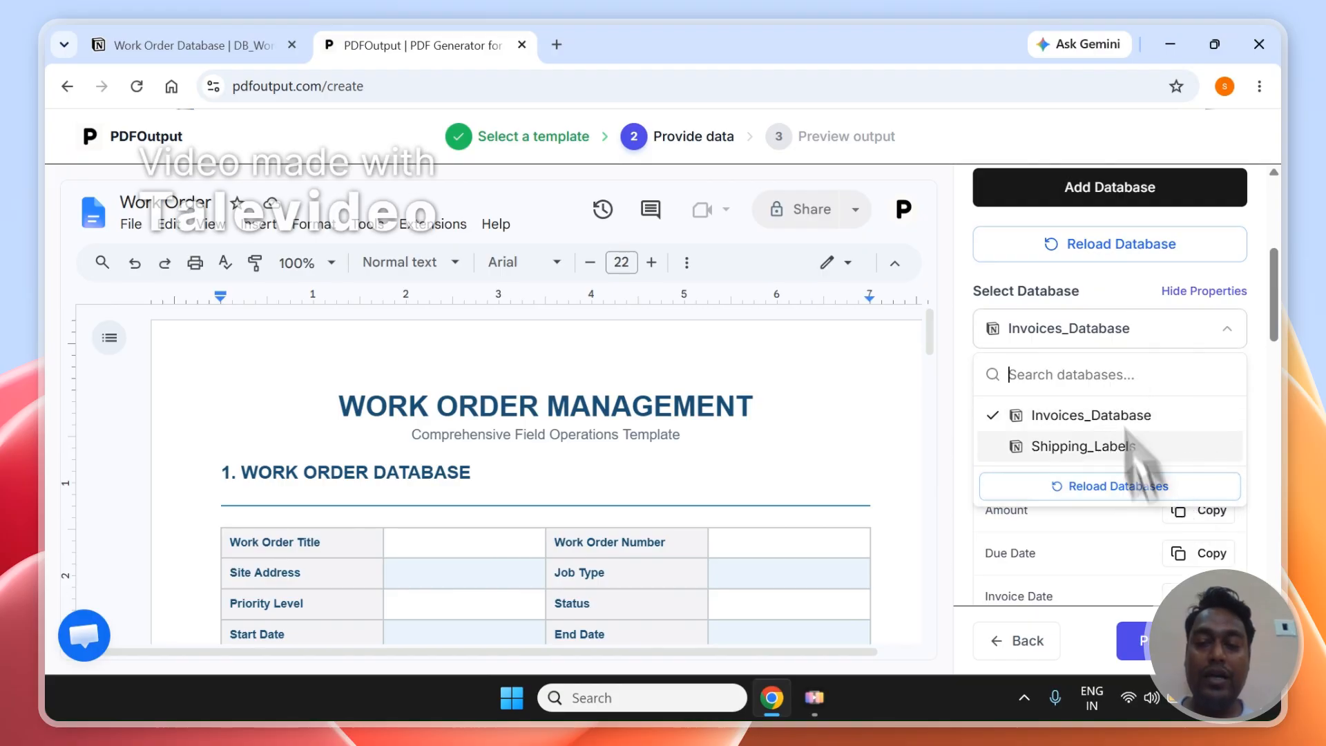
click(1088, 487)
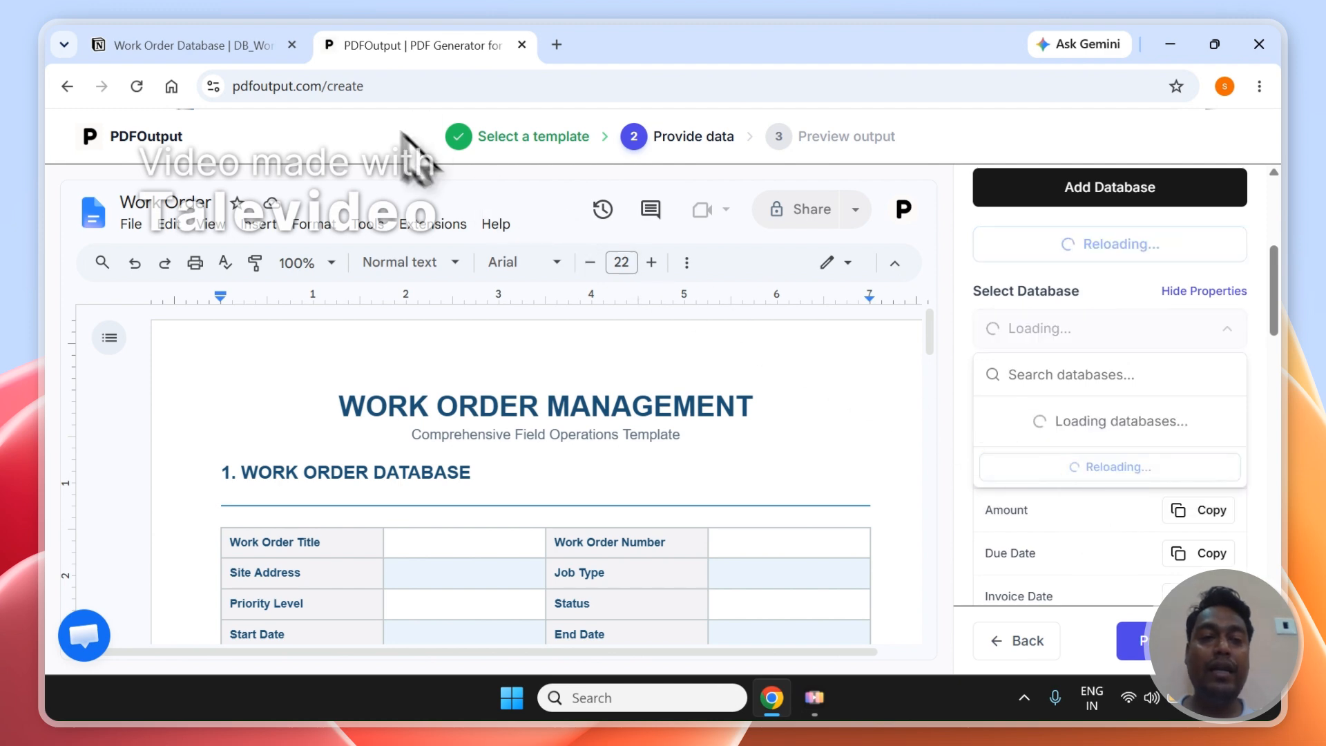
click(177, 44)
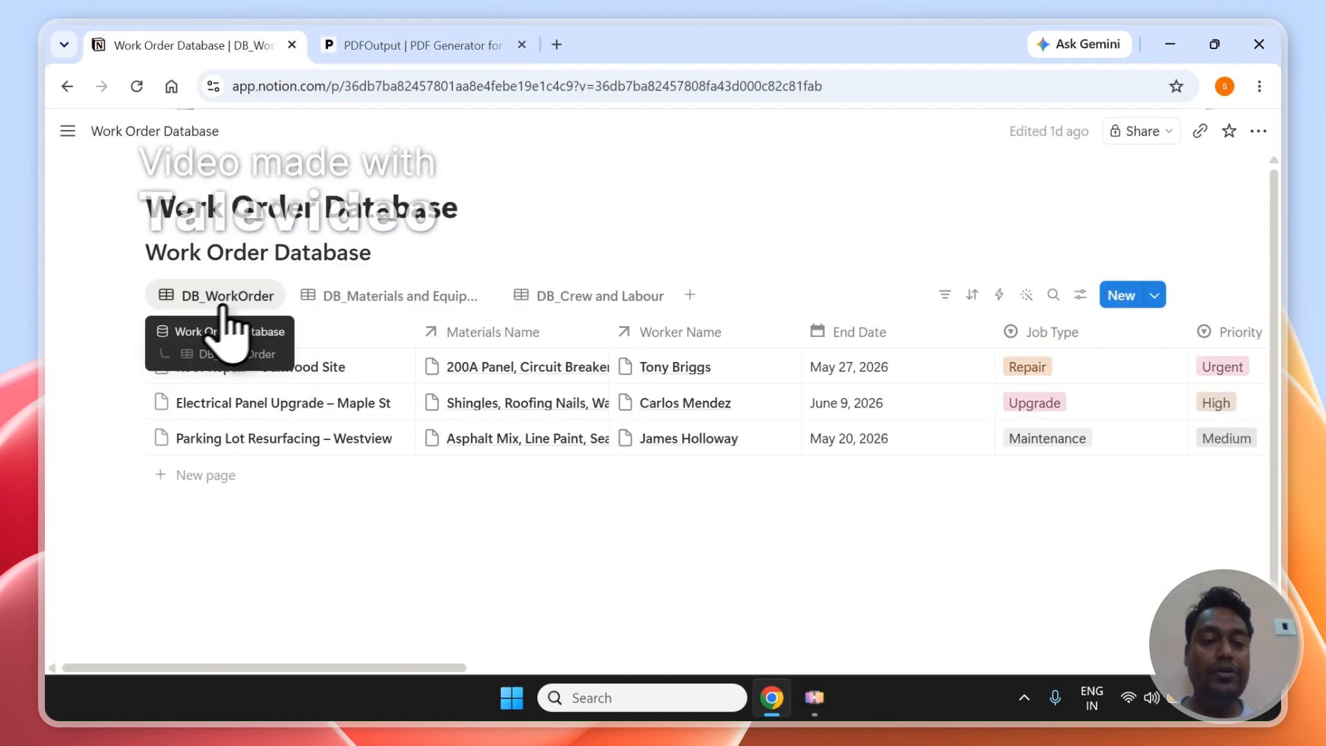
click(444, 44)
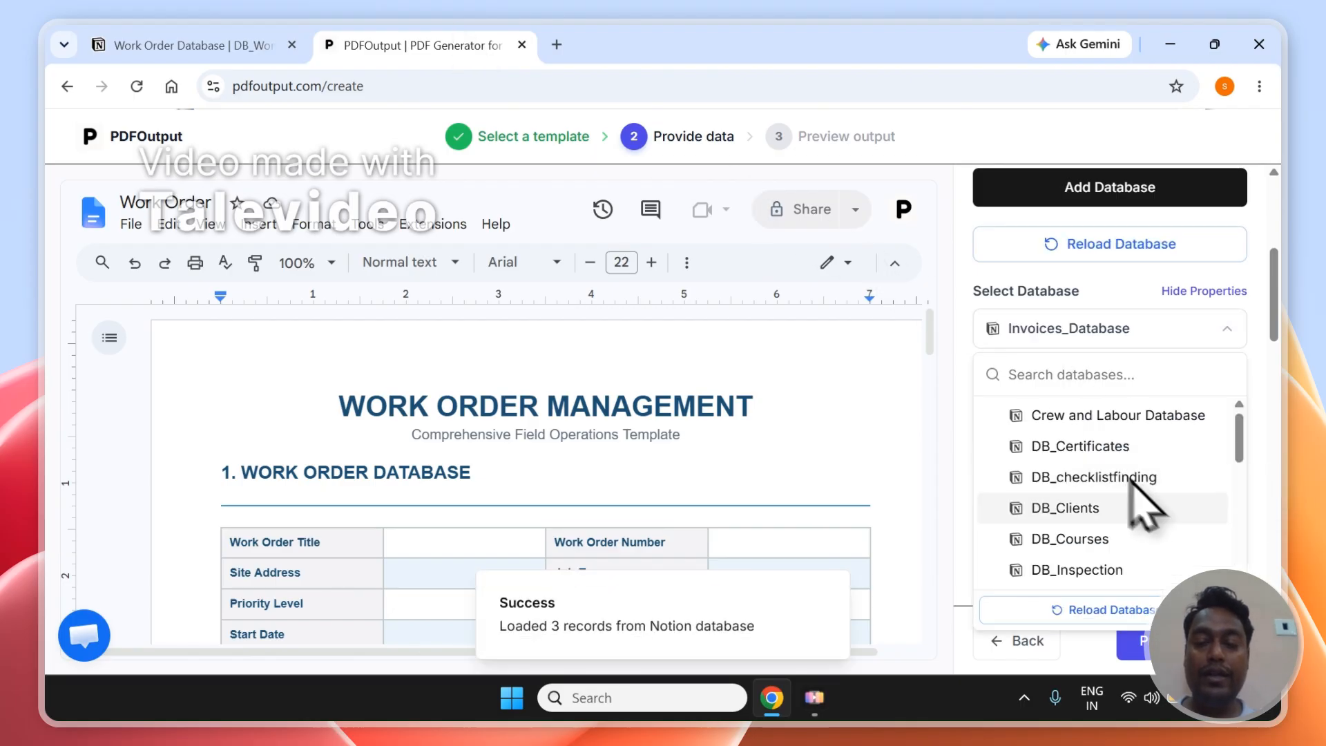
Search the database list for "work" and select Work Order Database as the template's data source.
drag(1240, 432, 1247, 514)
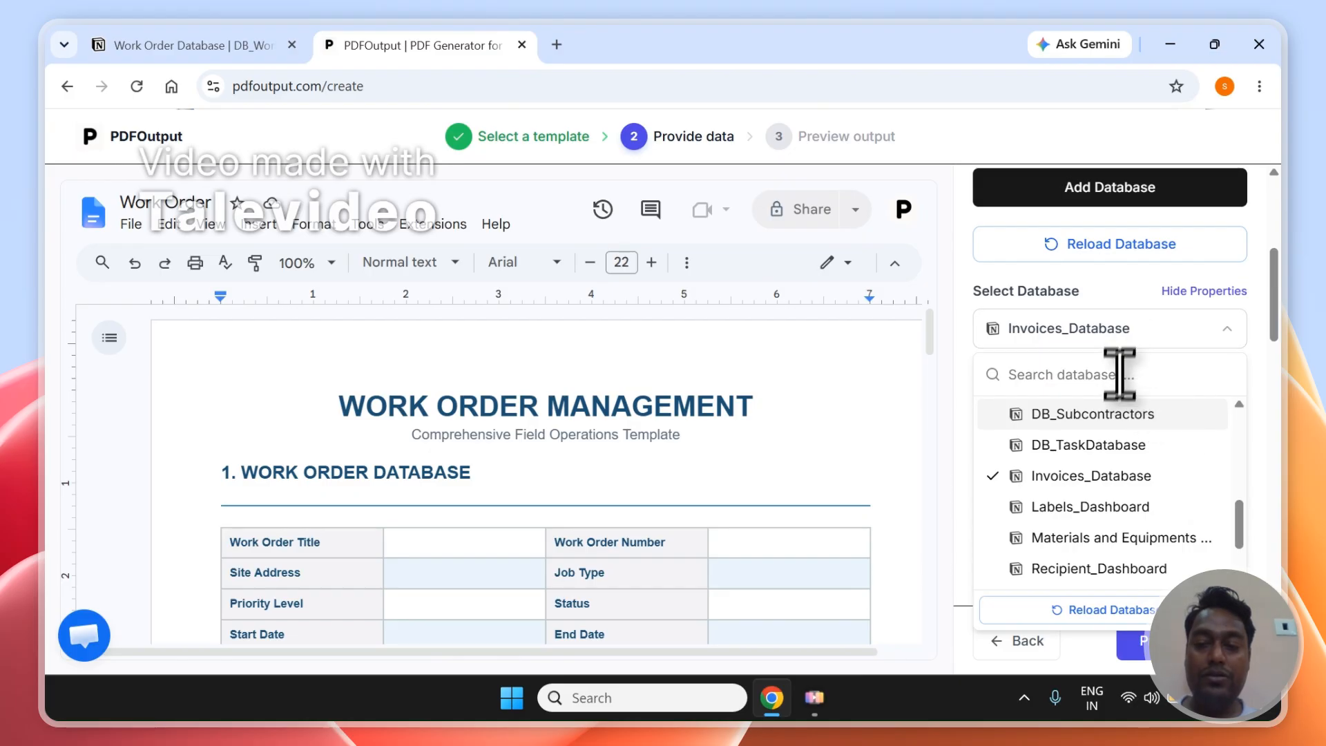
text(work)
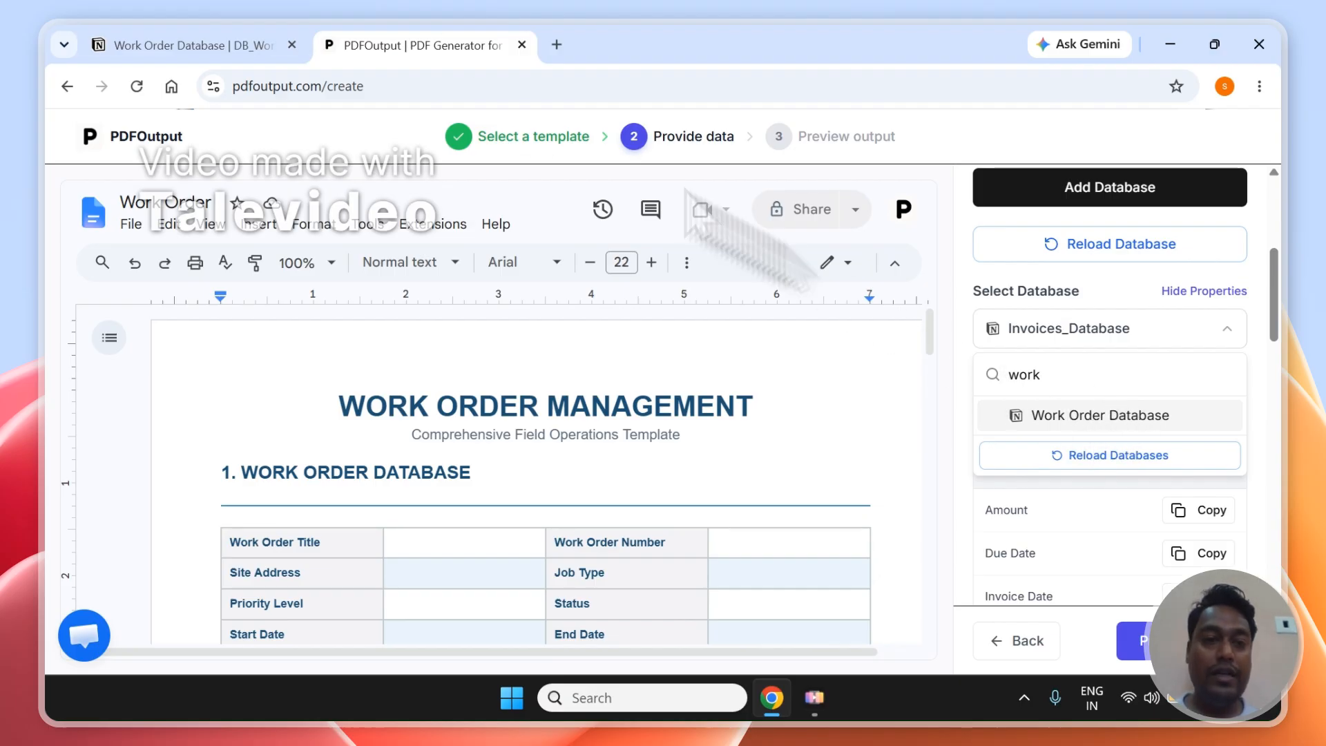
click(206, 45)
click(406, 43)
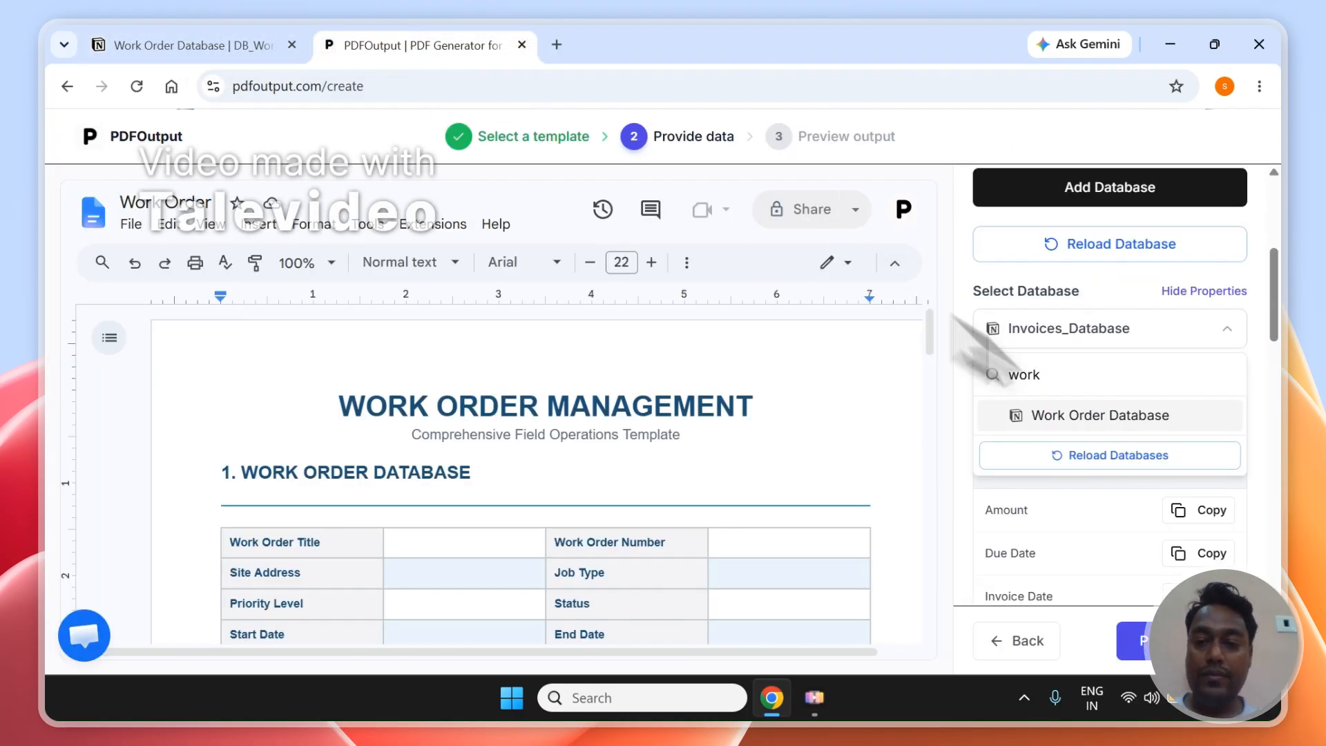
click(1079, 420)
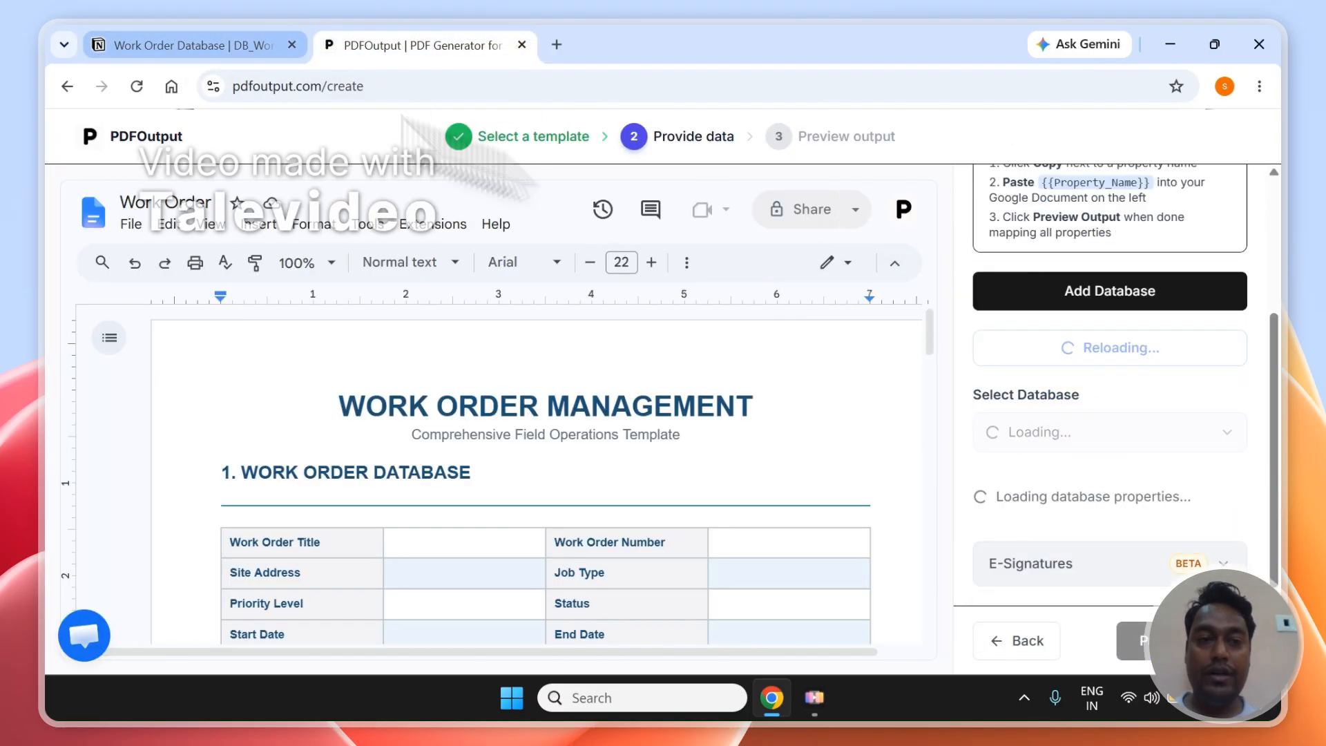
click(114, 45)
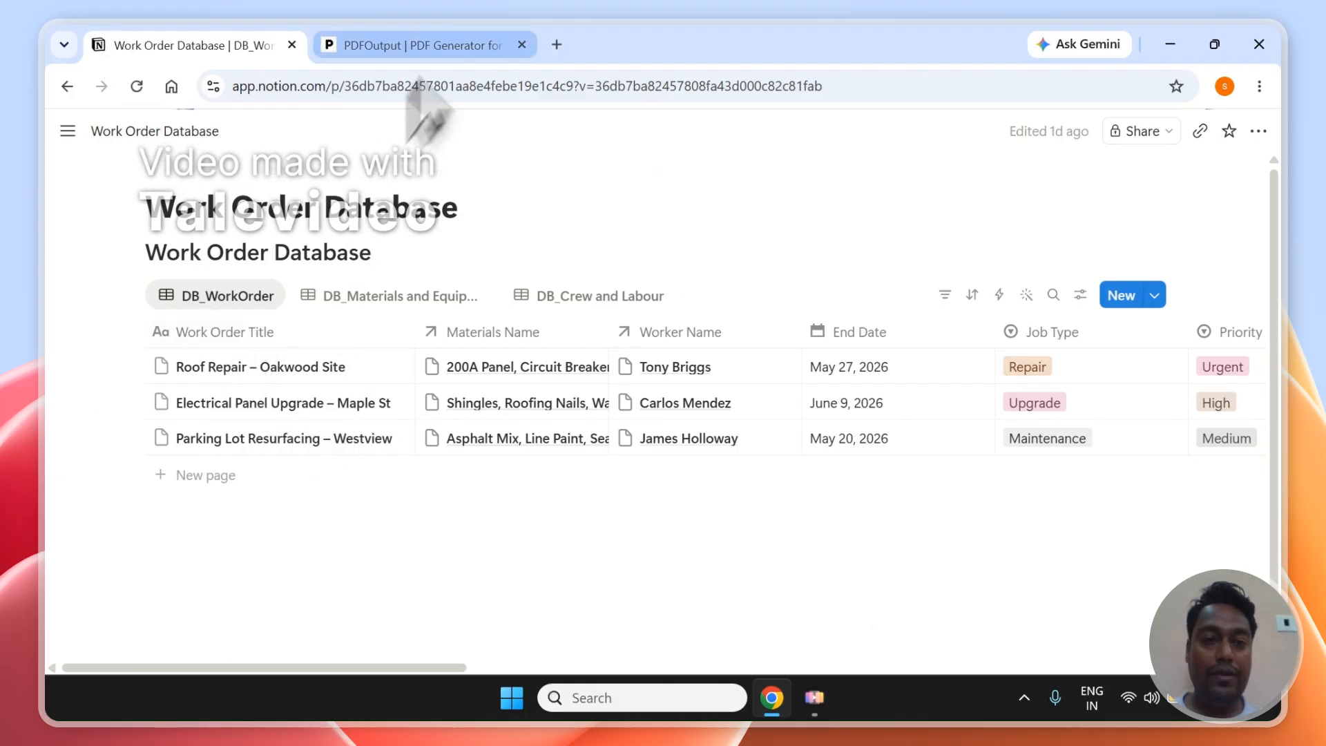
click(464, 45)
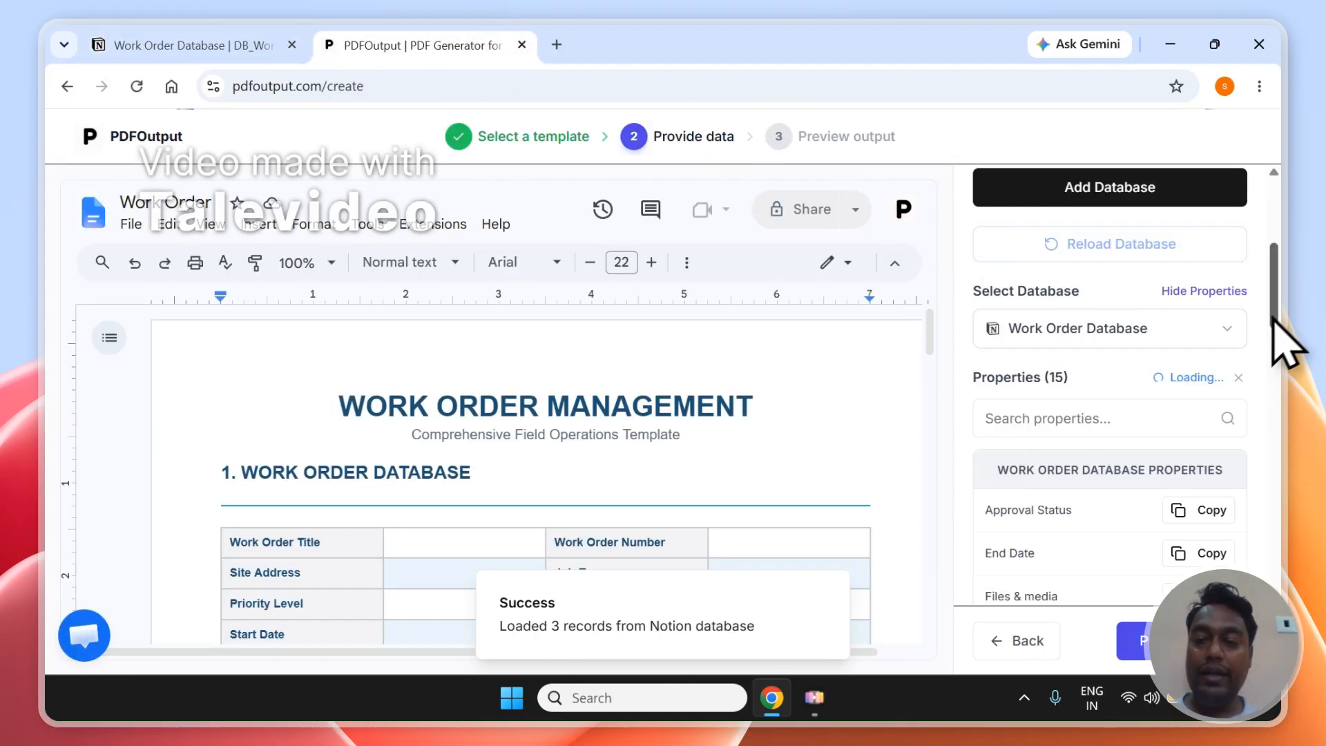
Check the Materials and Equipments and Crew and Labour views of the work order database in Notion, and return to PDFOutput via the DB_WorkOrder view.
drag(1274, 319, 1277, 442)
click(114, 42)
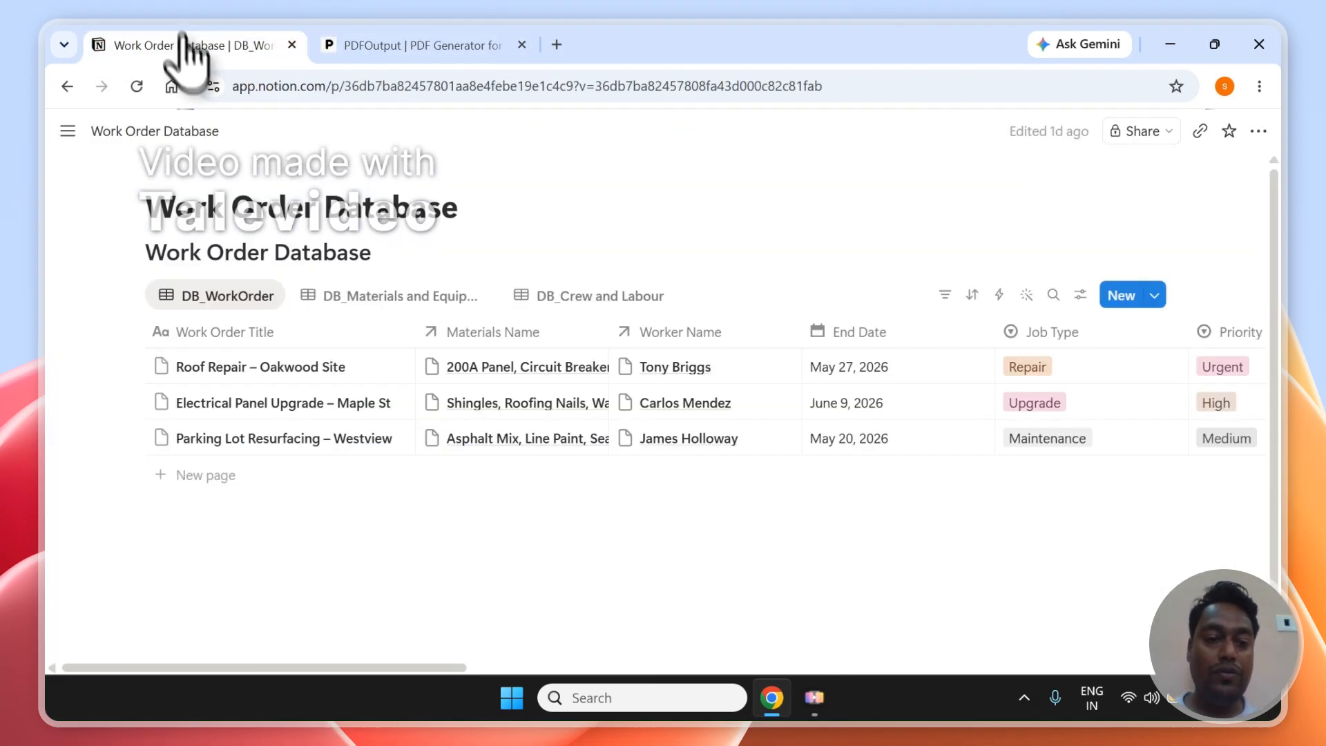
click(337, 297)
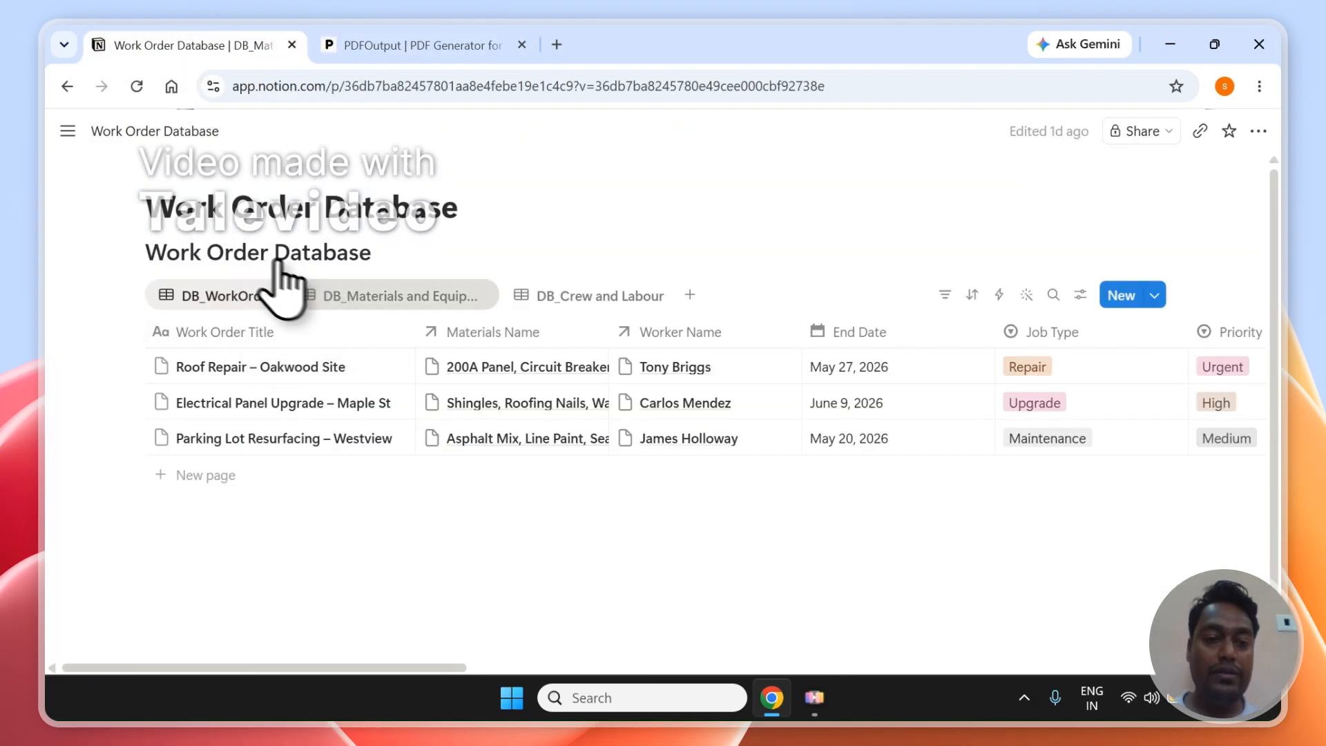
click(600, 300)
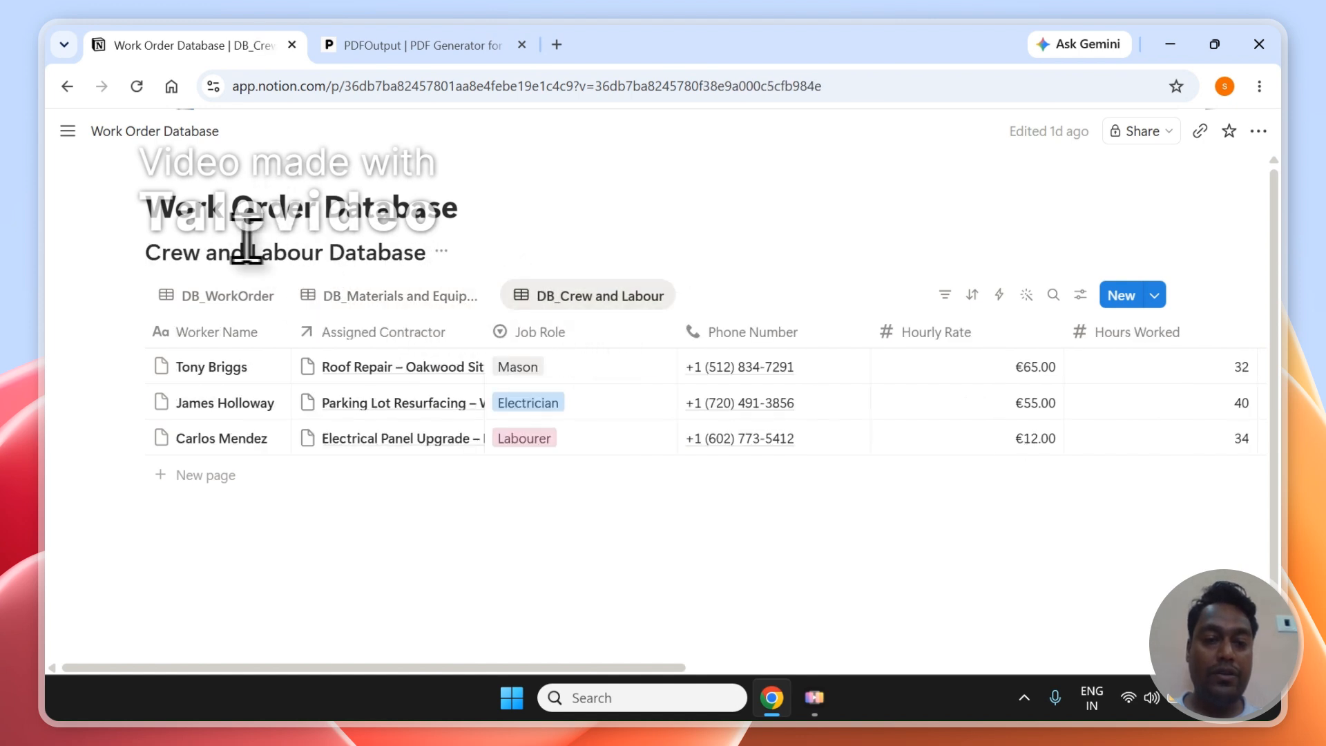
click(228, 296)
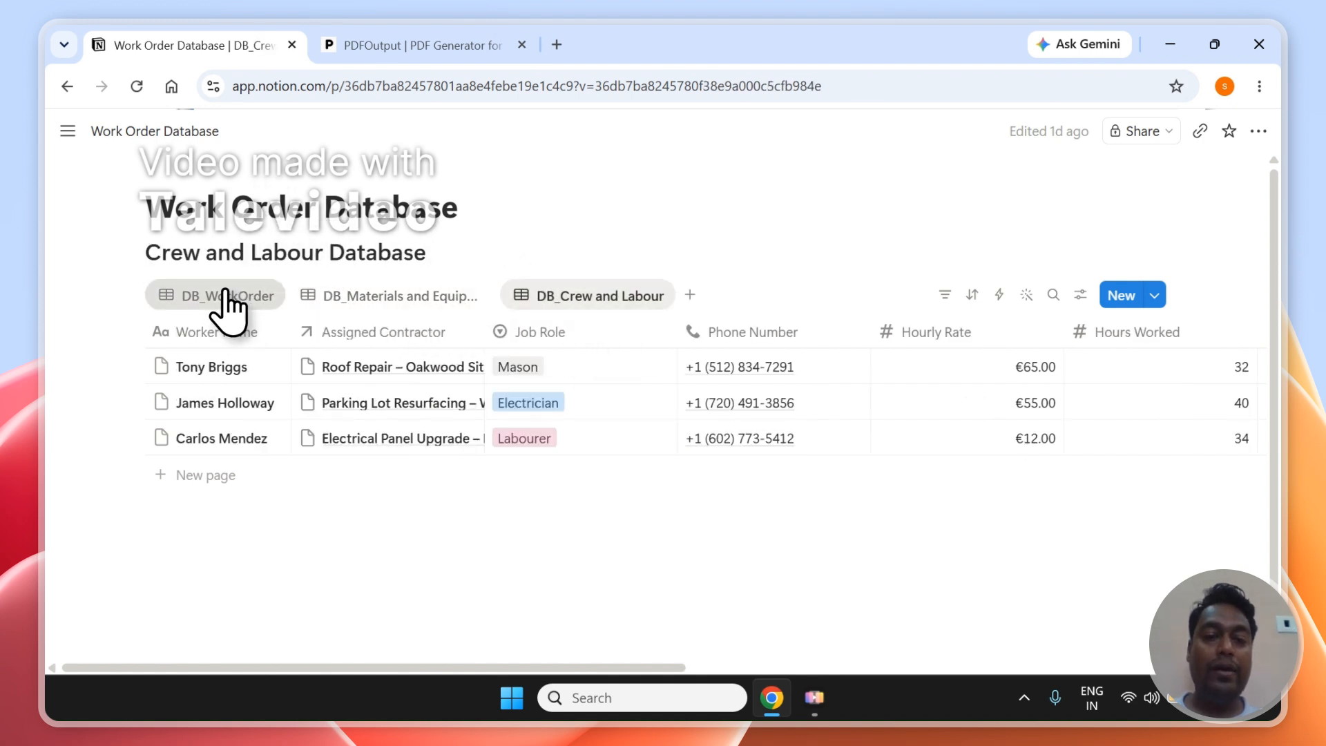
click(359, 43)
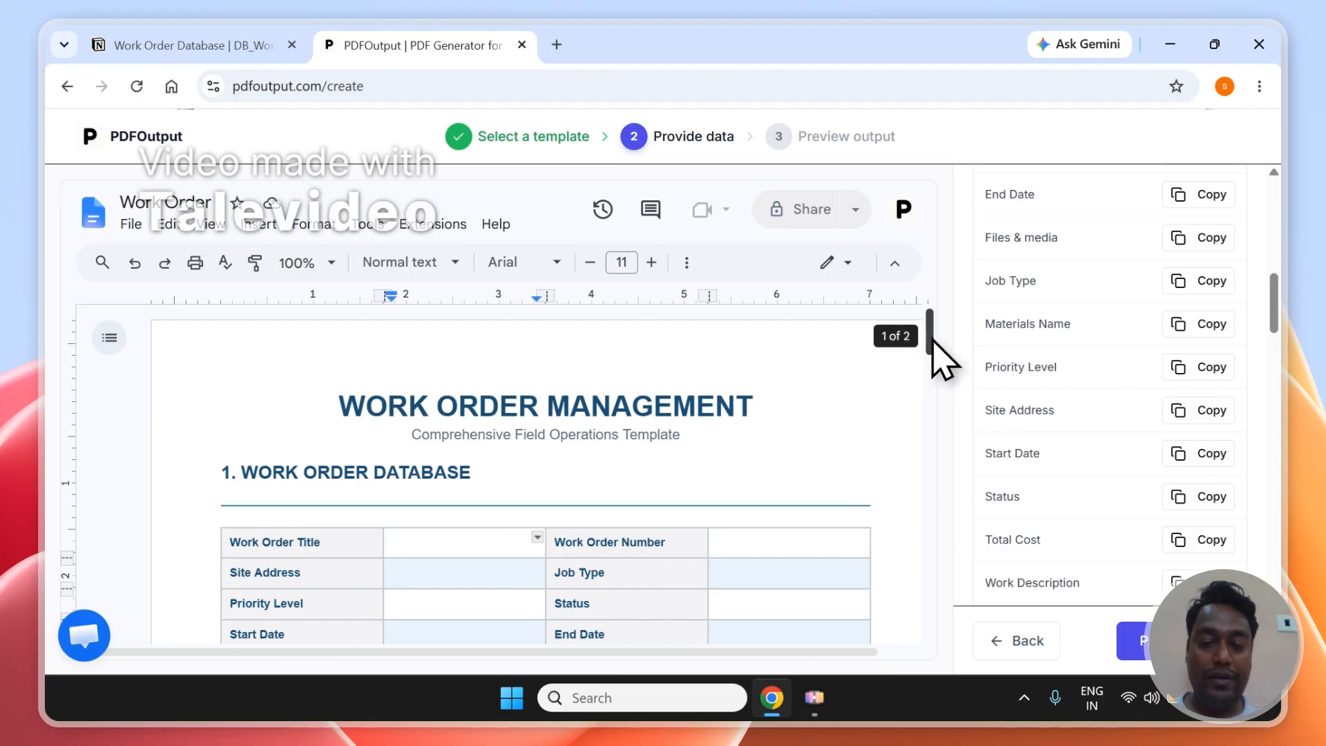
Search the properties for "work" and insert the {{Work Order Title}} placeholder into the template's Work Order Title cell.
scroll(932, 339, down, 2)
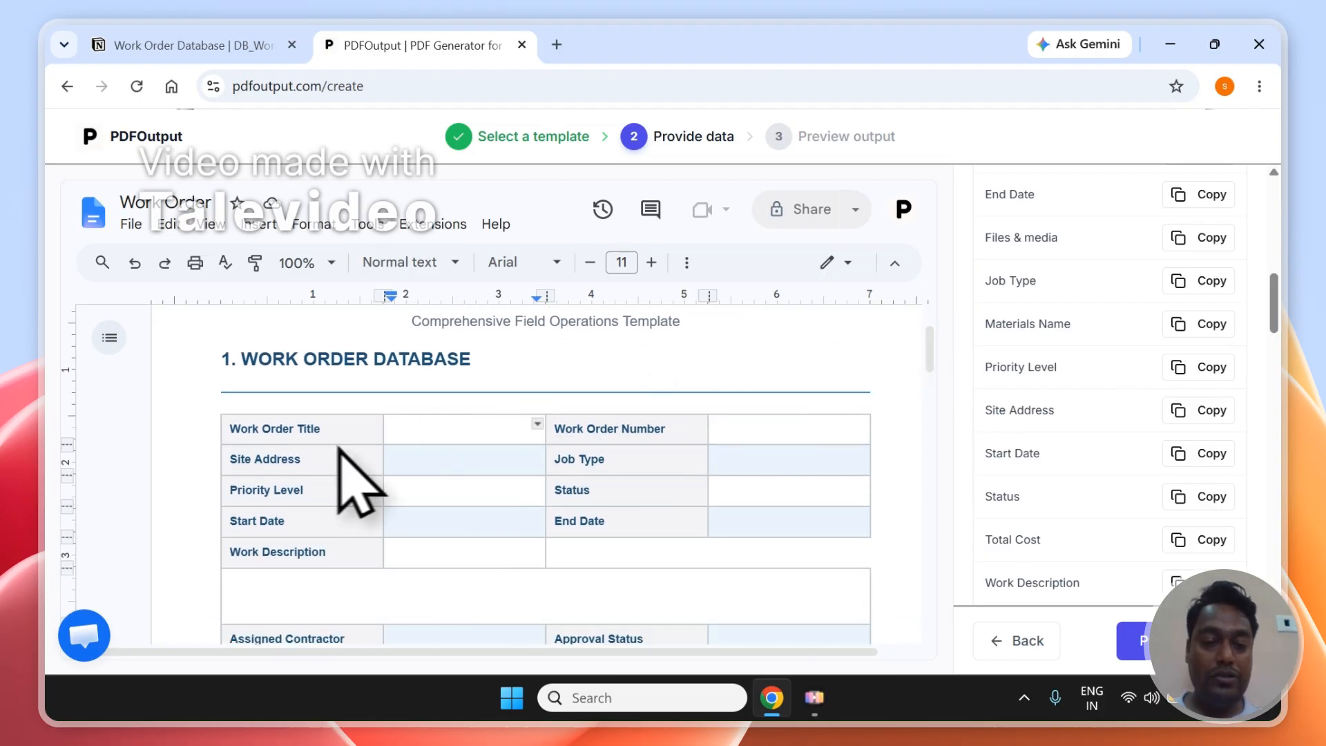
scroll(1276, 296, up, 5)
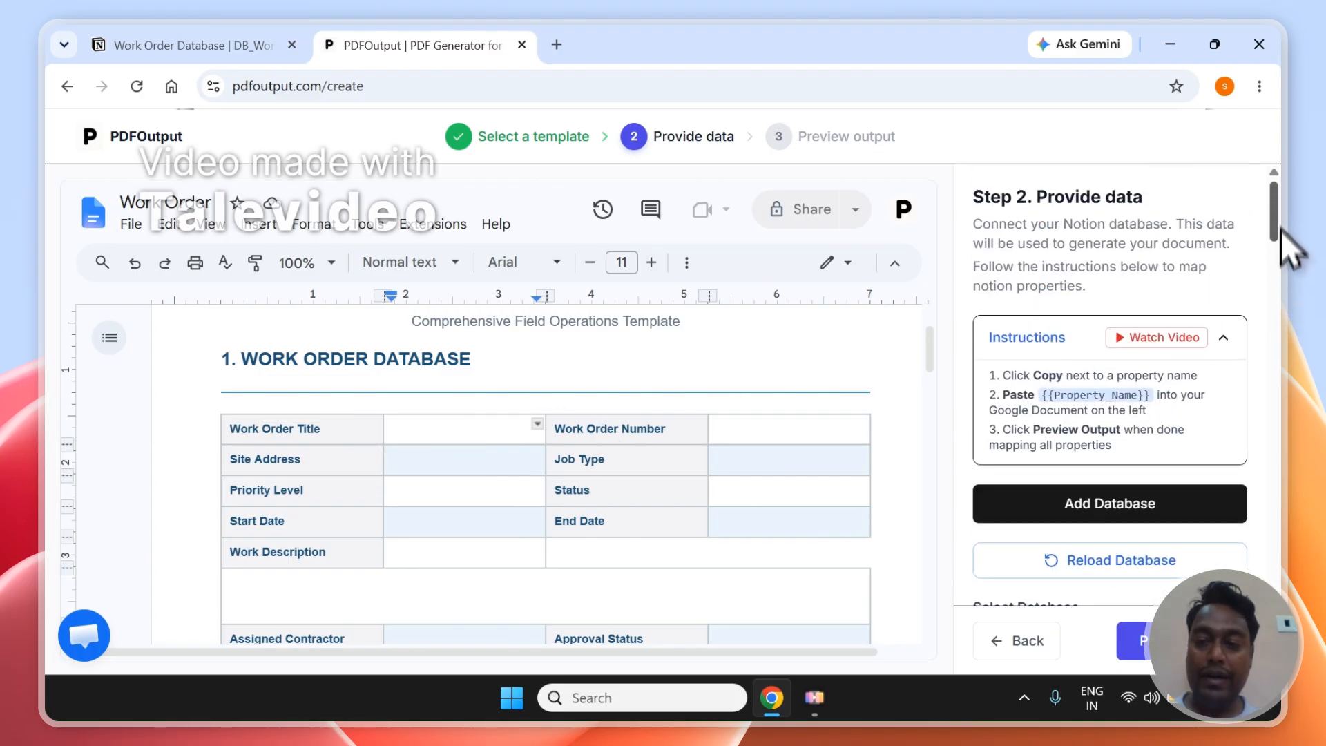
drag(1282, 194, 1281, 231)
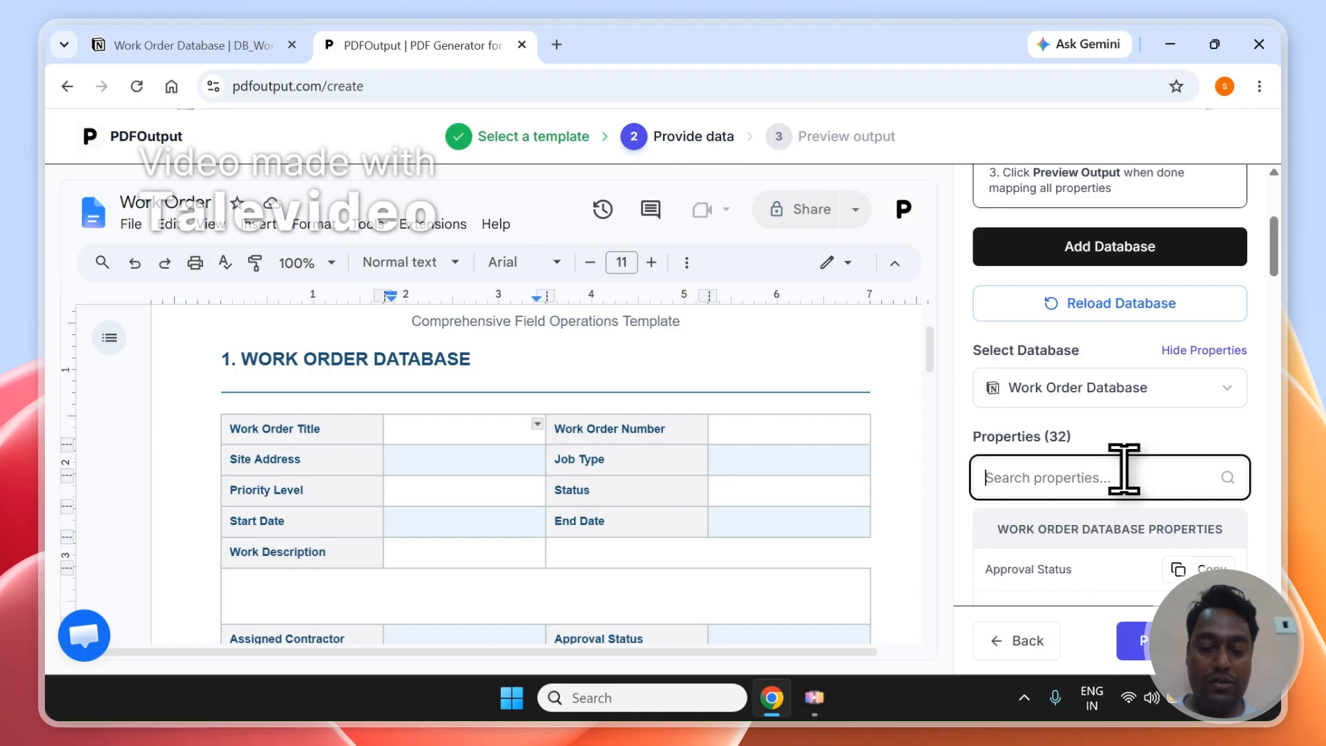
text(work)
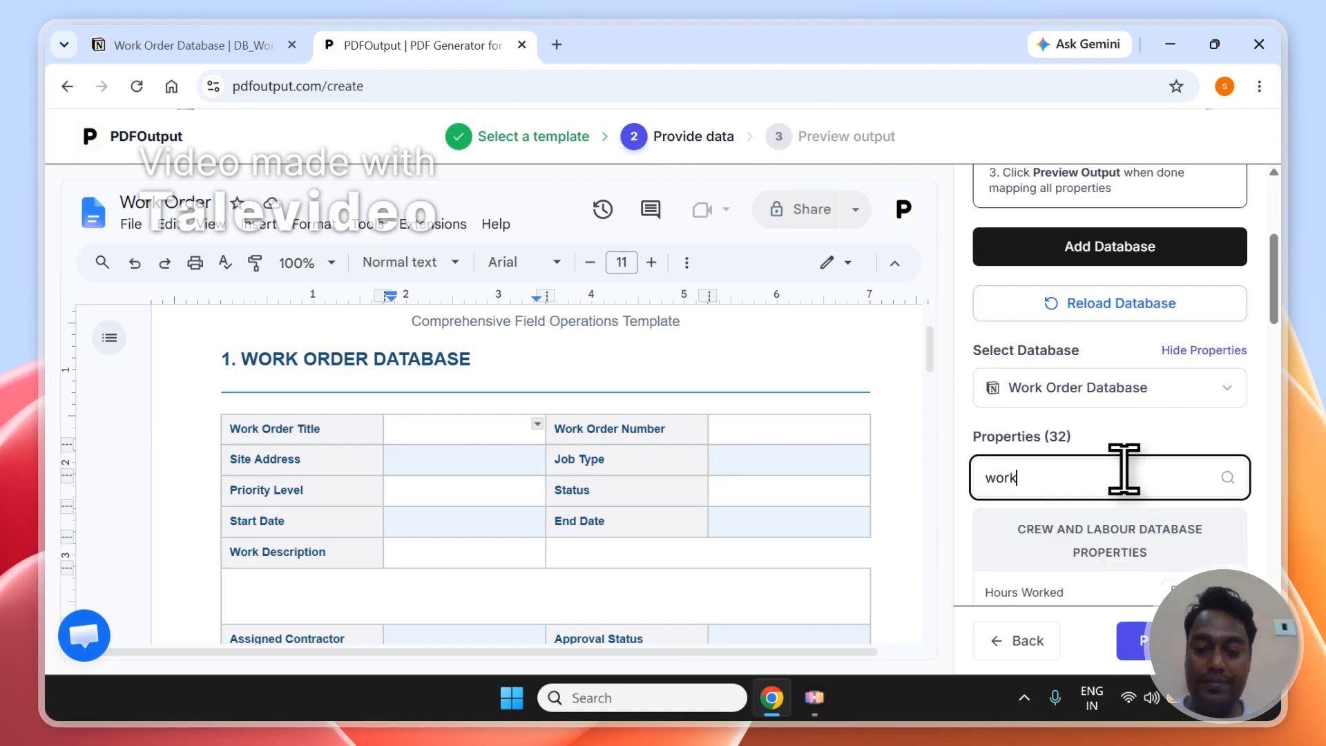
drag(1282, 304, 1286, 395)
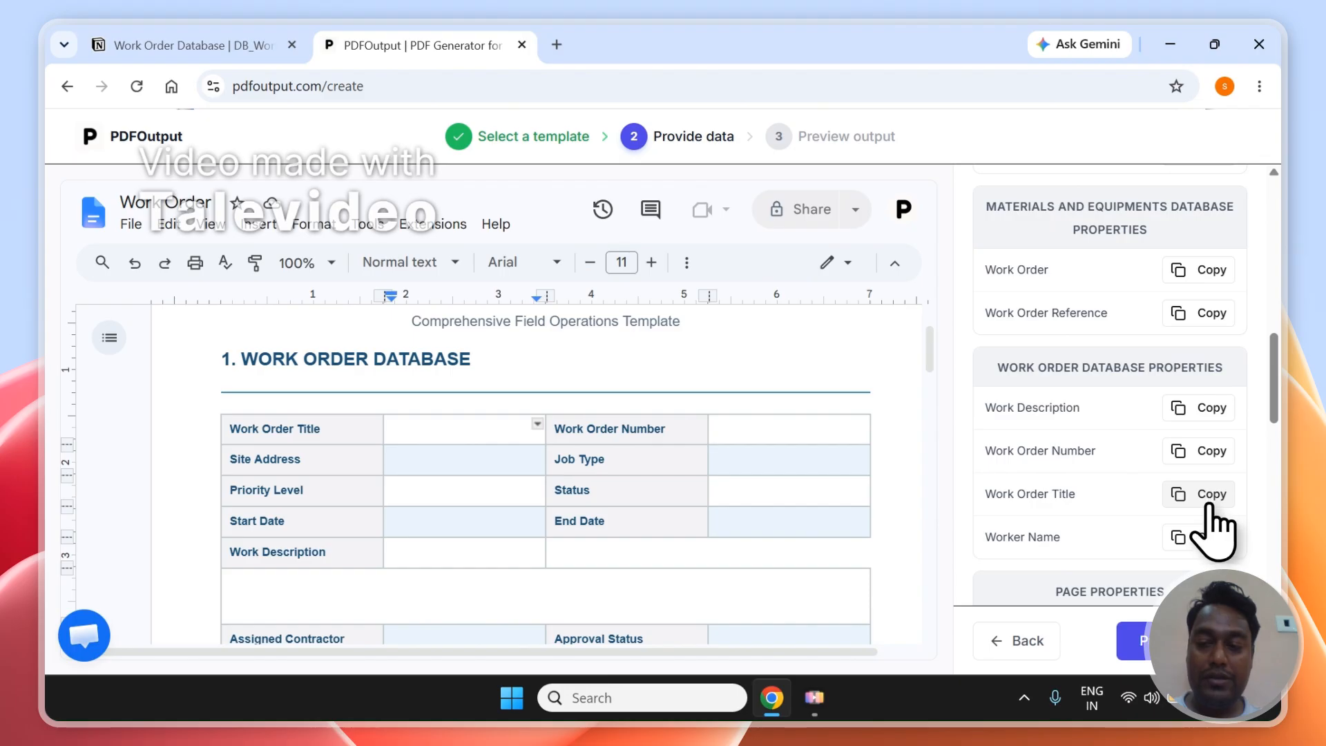
click(484, 429)
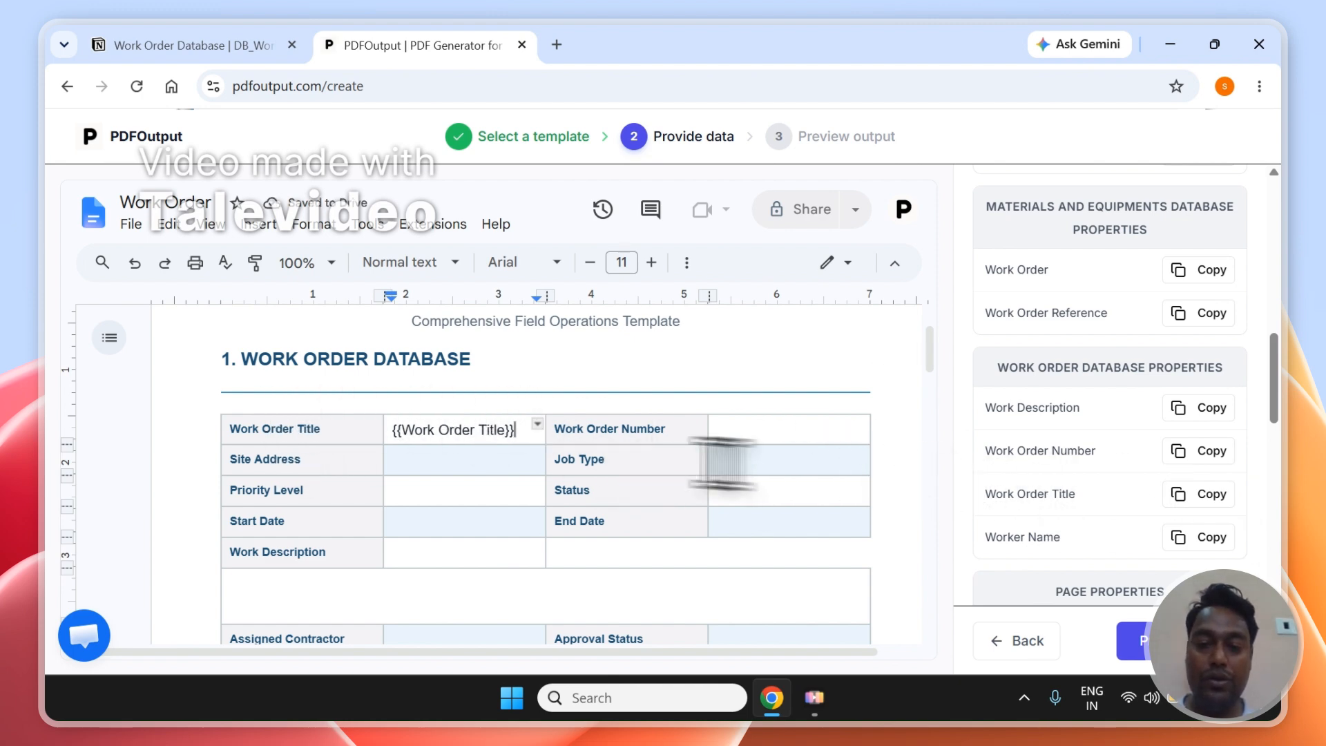
Insert the {{Work Order Number}} placeholder into the empty cell beside Work Order Number.
click(1191, 451)
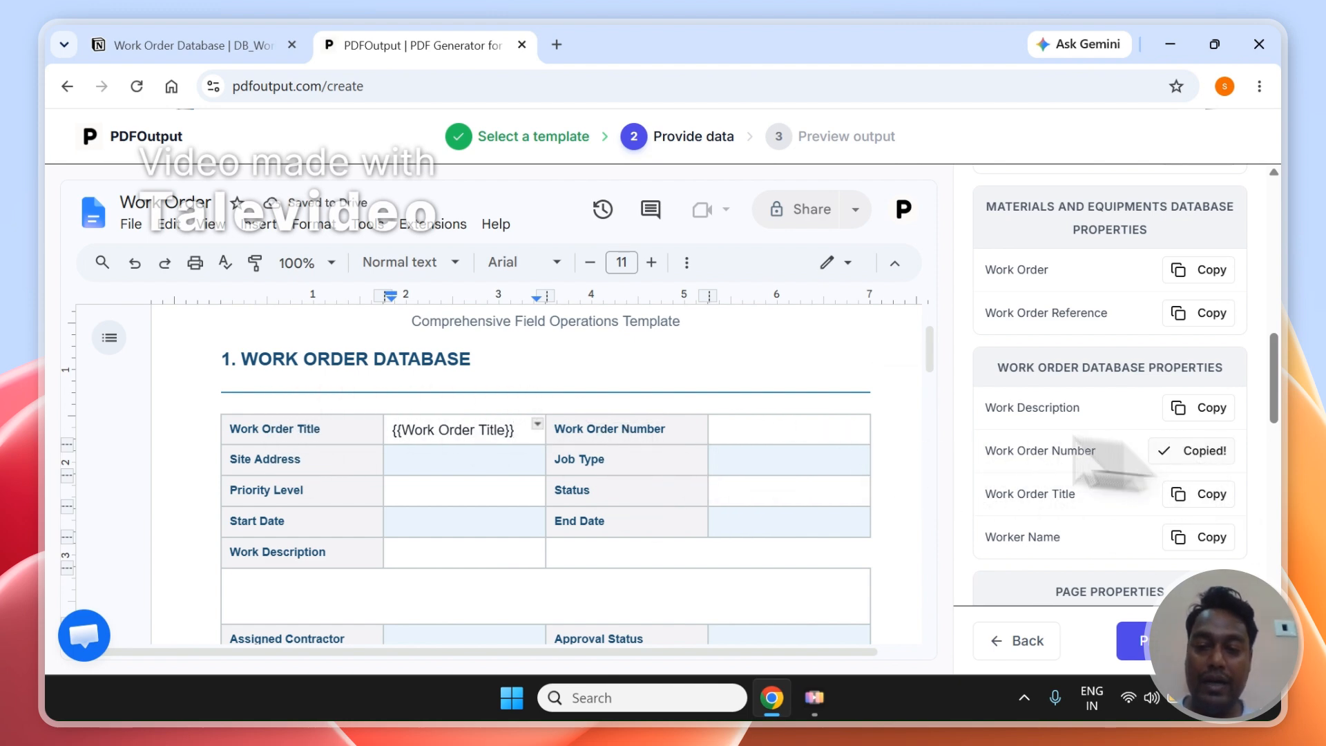
click(800, 435)
key(ctrl+v)
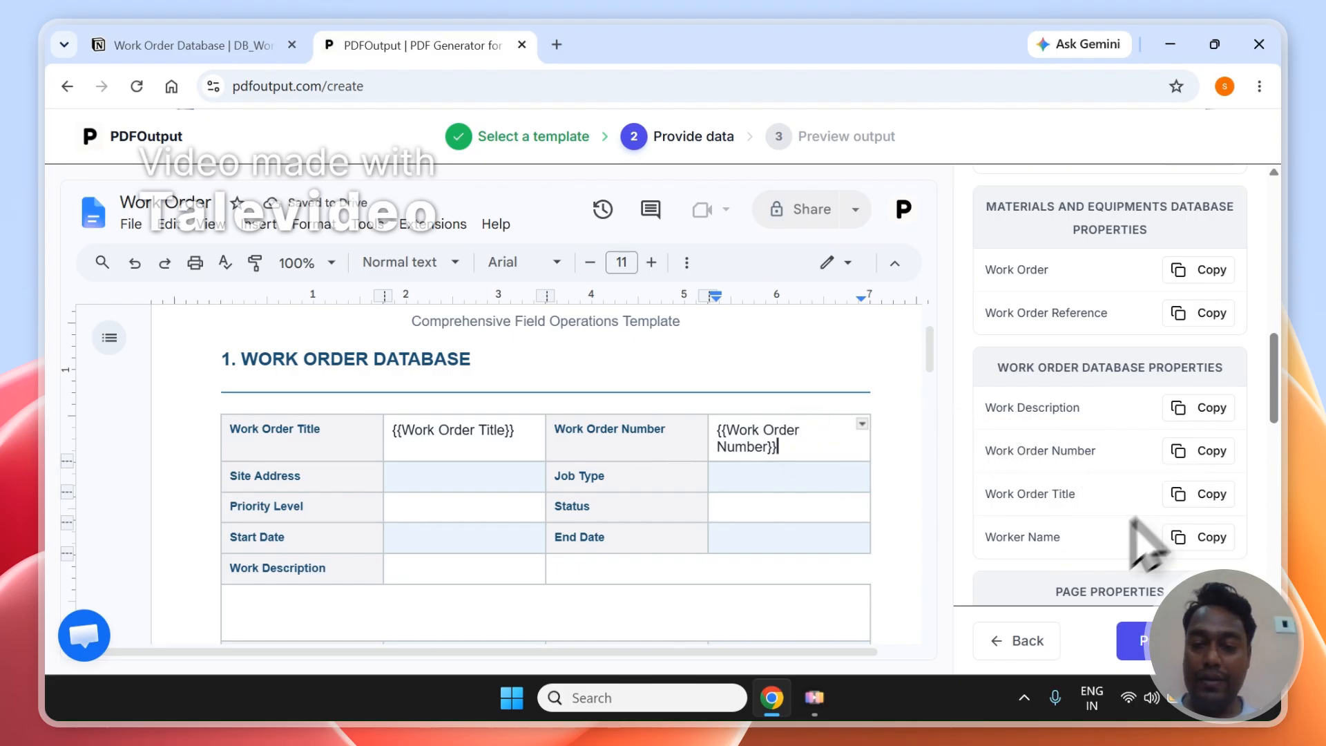
Search the properties for "addr" and insert the {{Site Address}} placeholder into the template's Site Address cell.
scroll(1291, 407, up, 5)
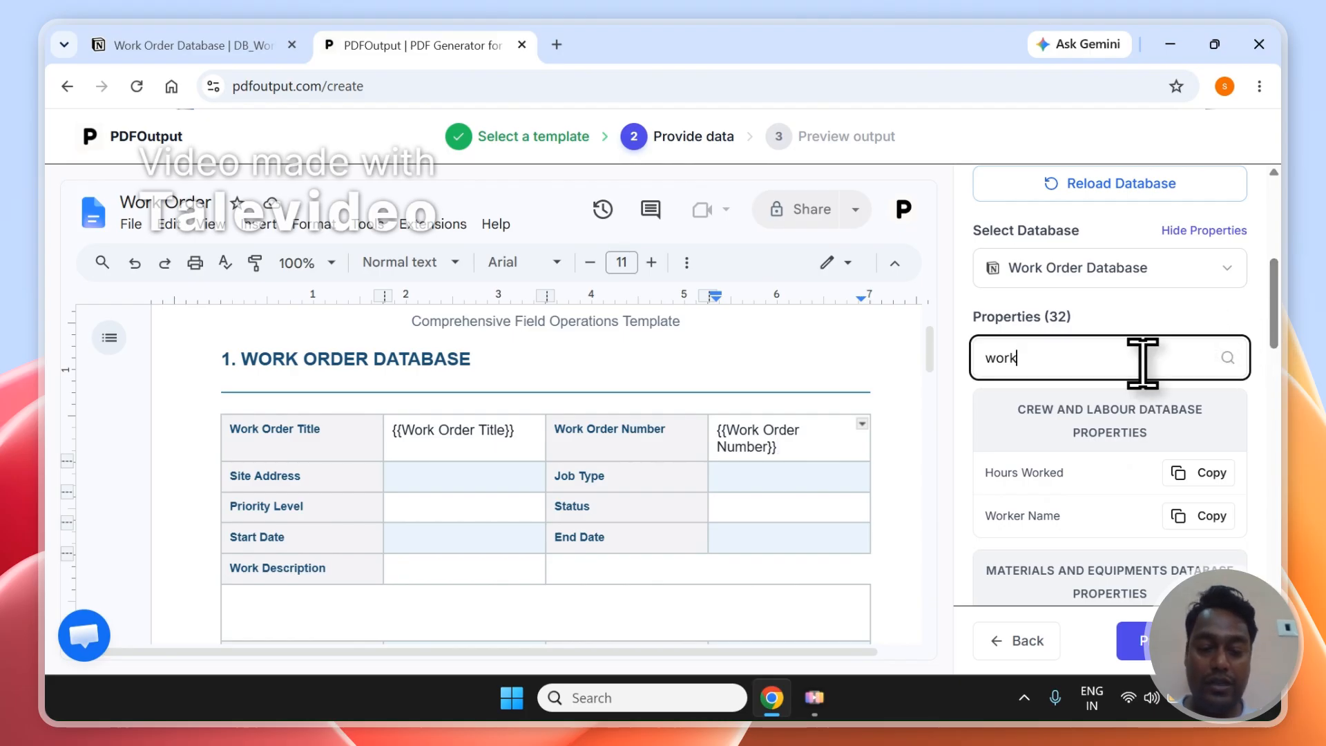
text(addr)
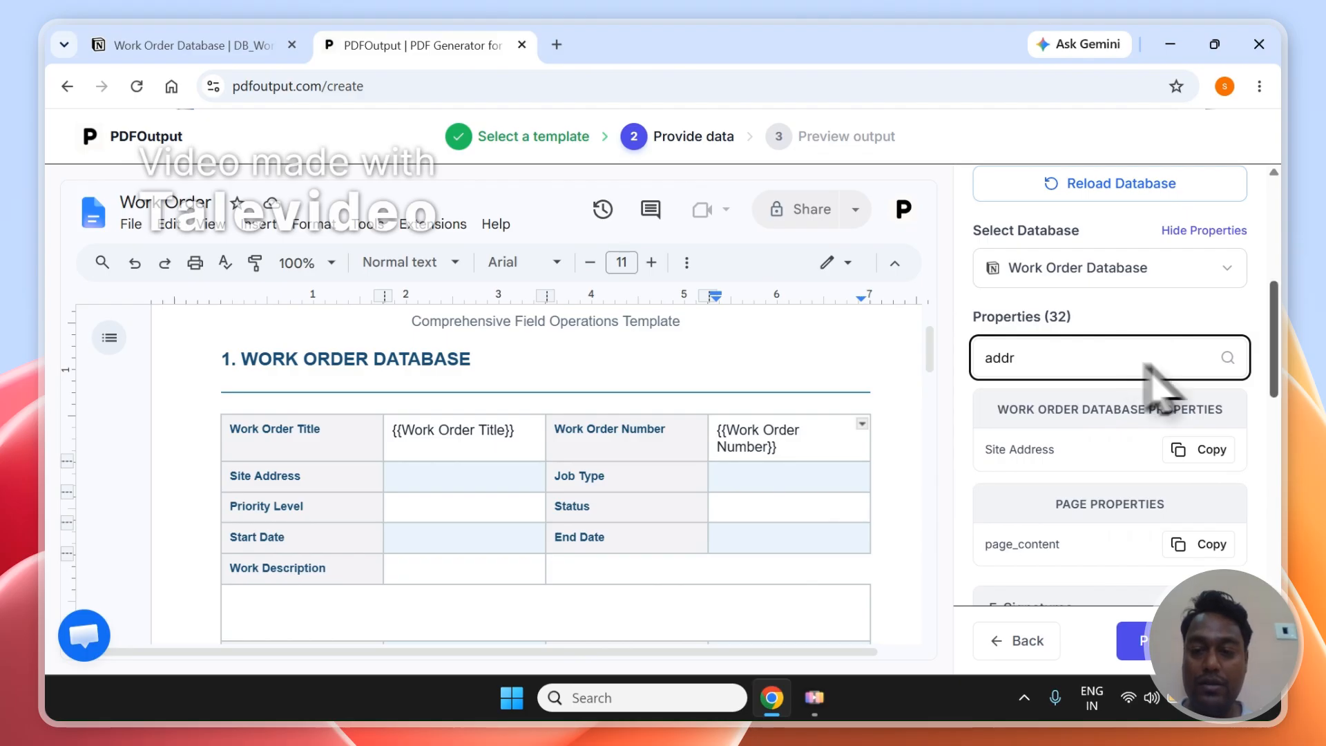
click(1182, 450)
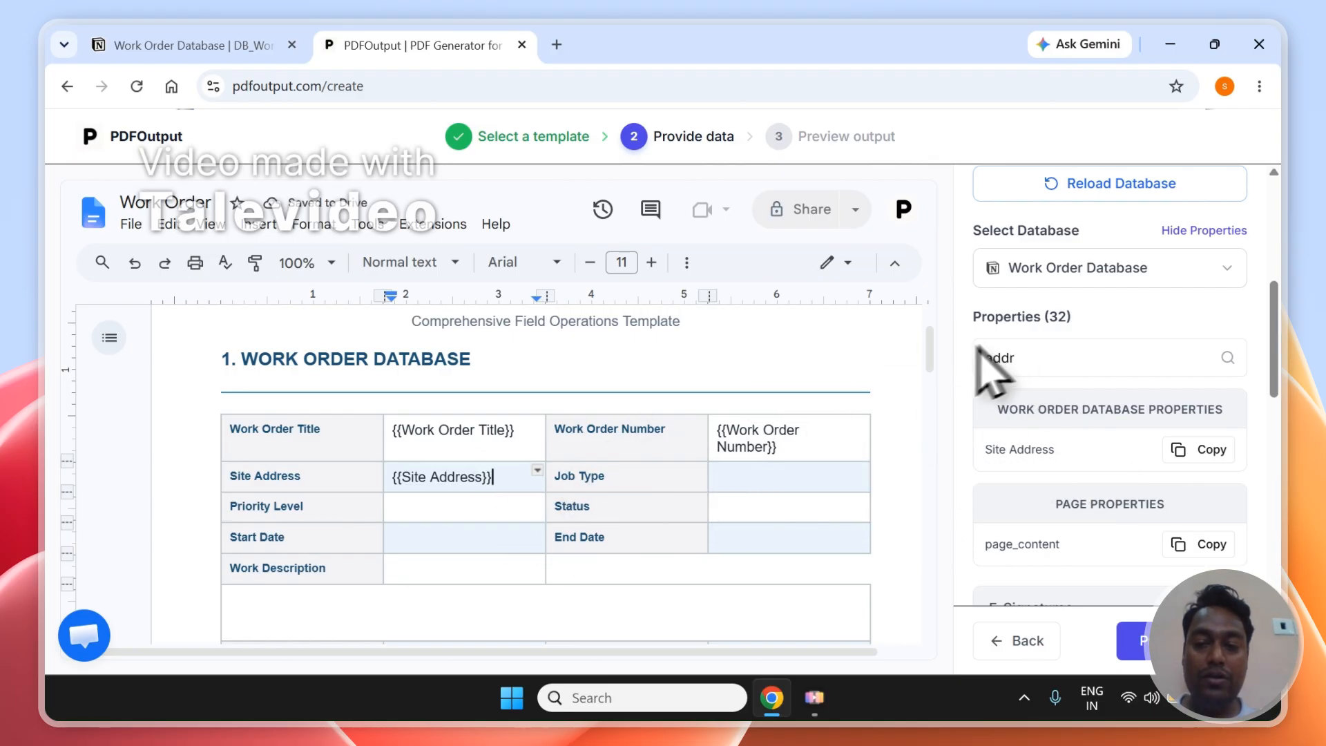
Examine which materials are linked to the Roof Repair – Oakwood Site record in Notion, and return to the template's materials table in PDFOutput.
drag(930, 349, 934, 430)
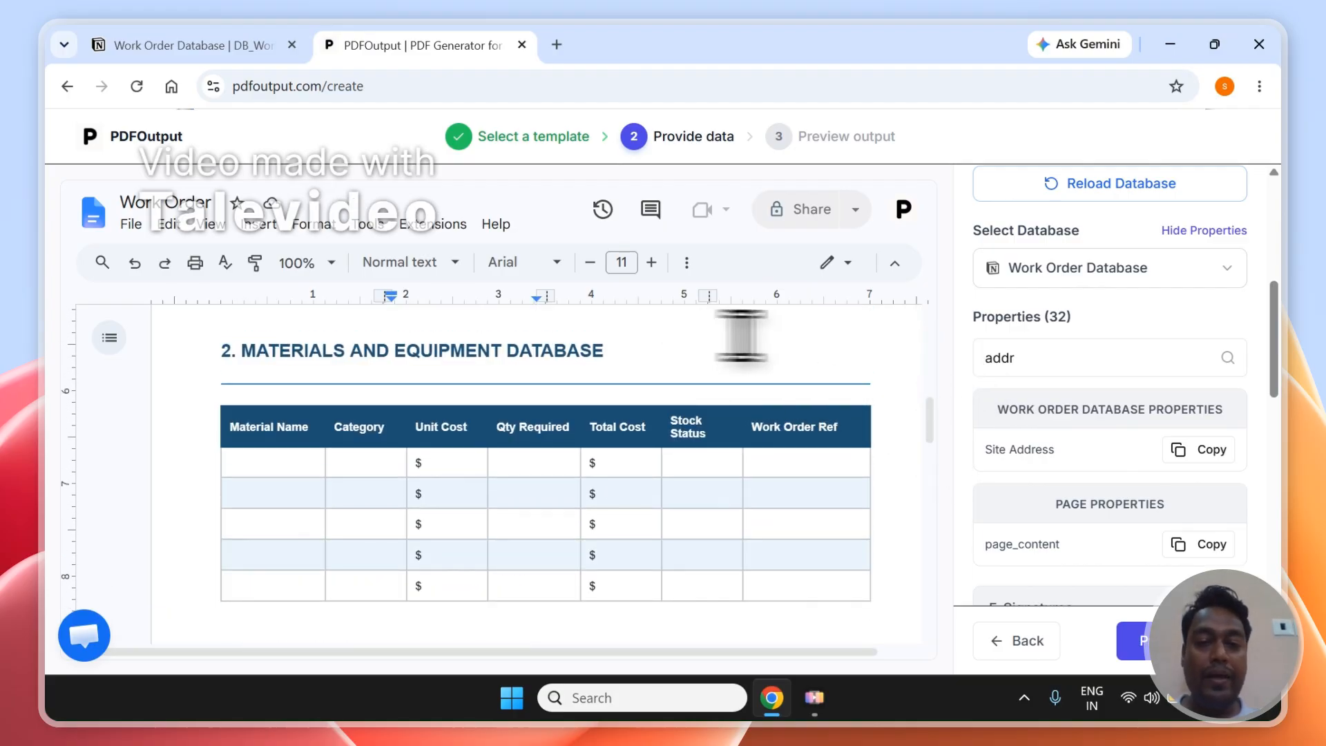
click(207, 45)
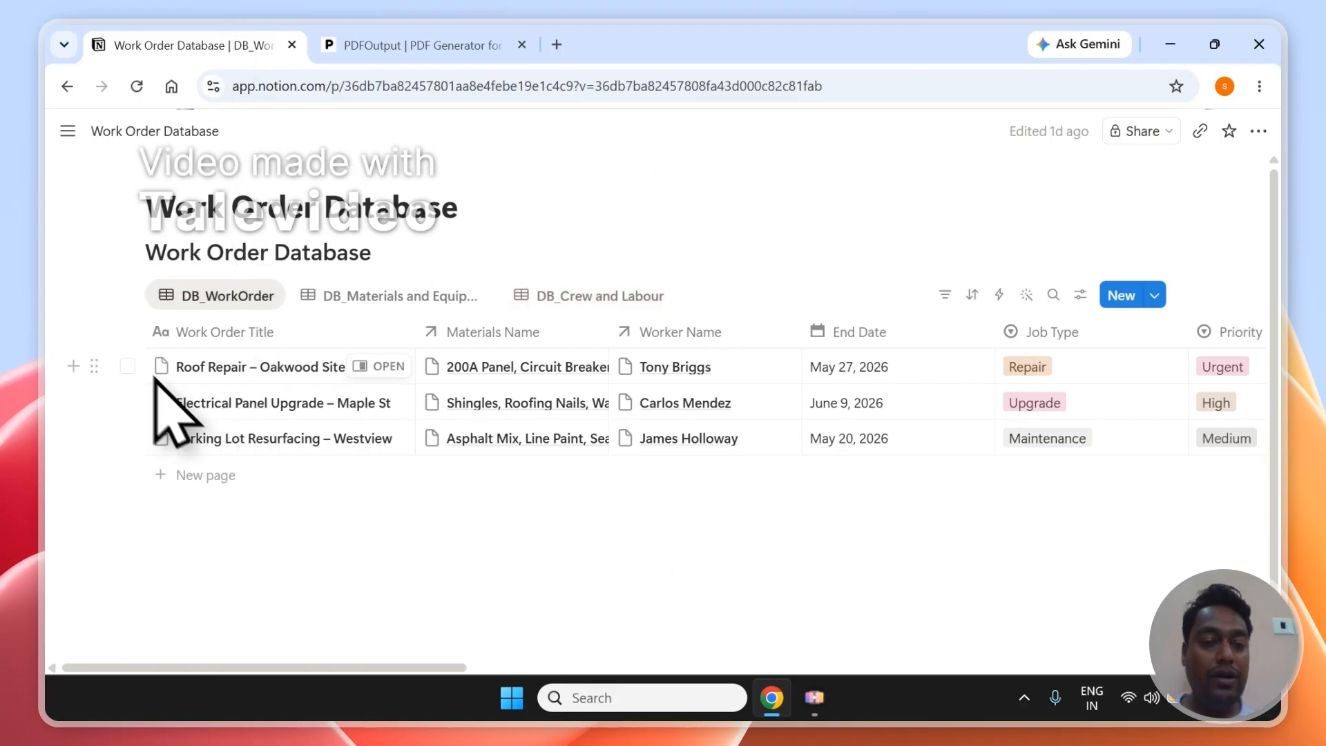
click(127, 366)
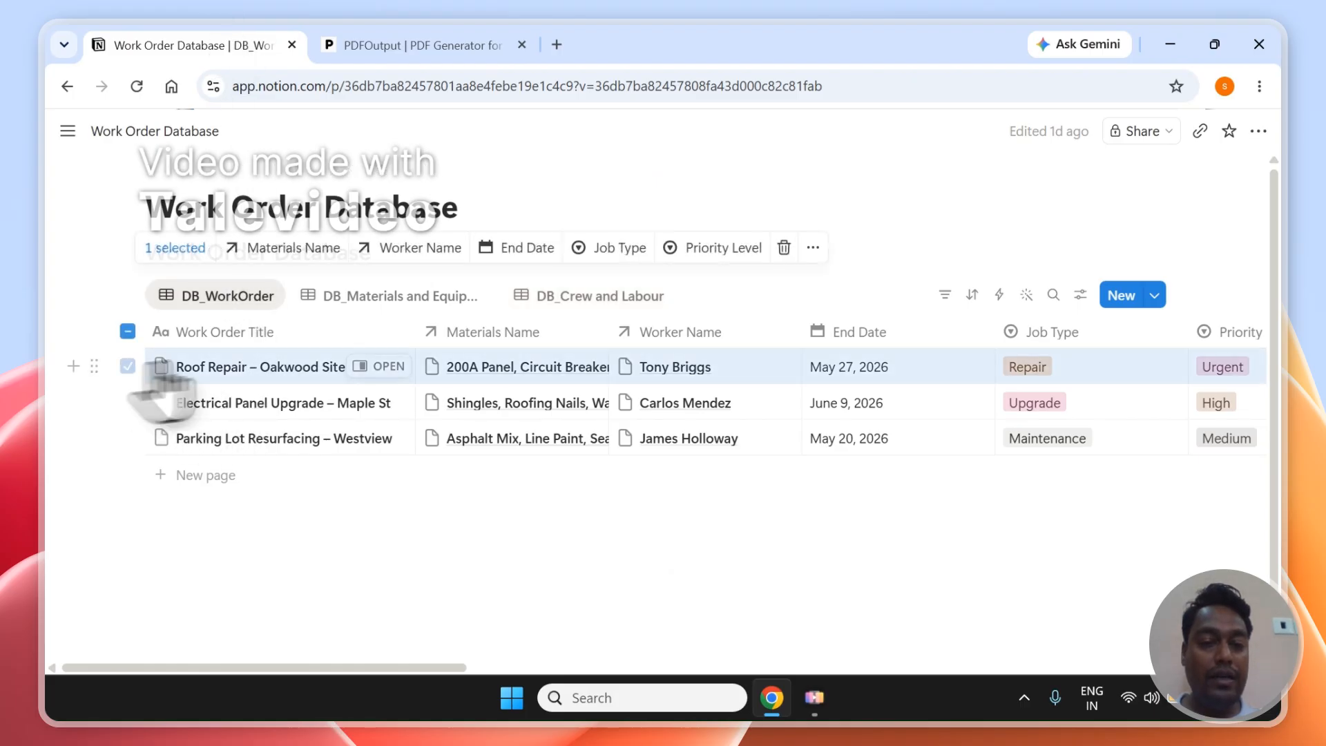
click(526, 346)
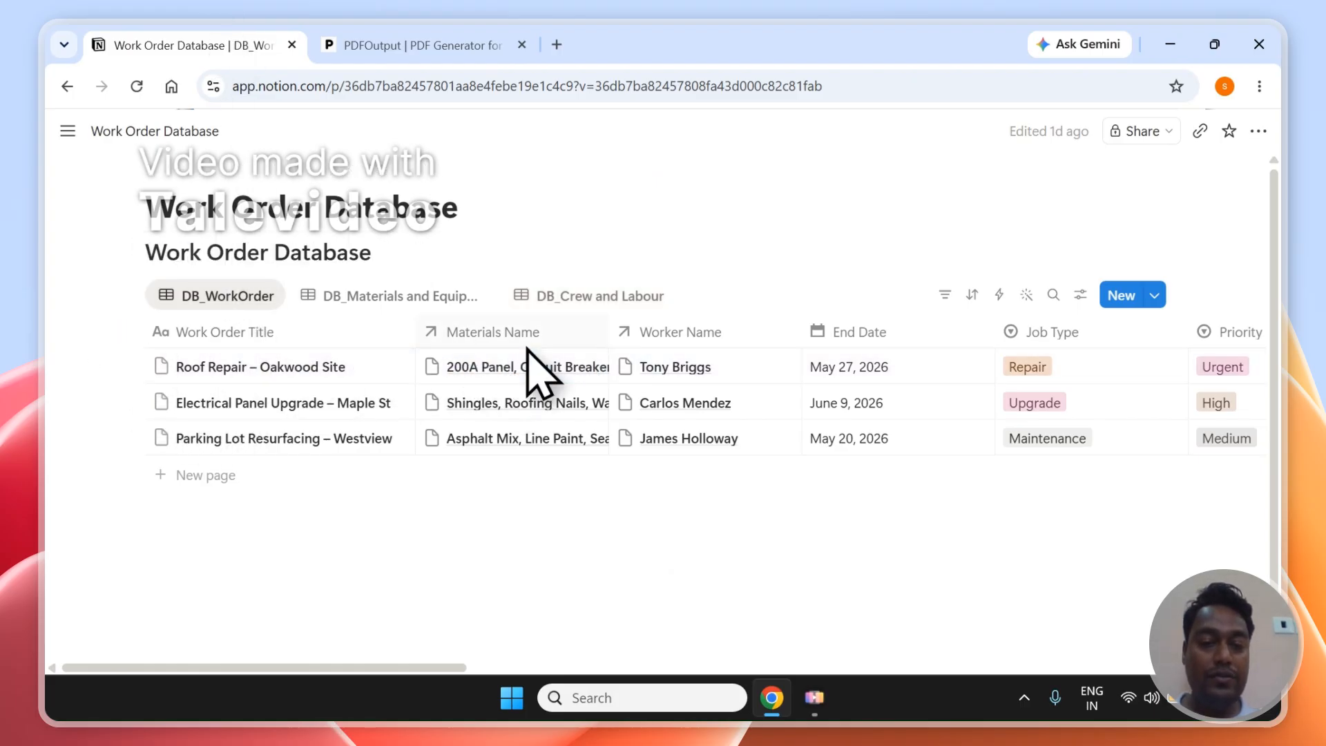
click(711, 256)
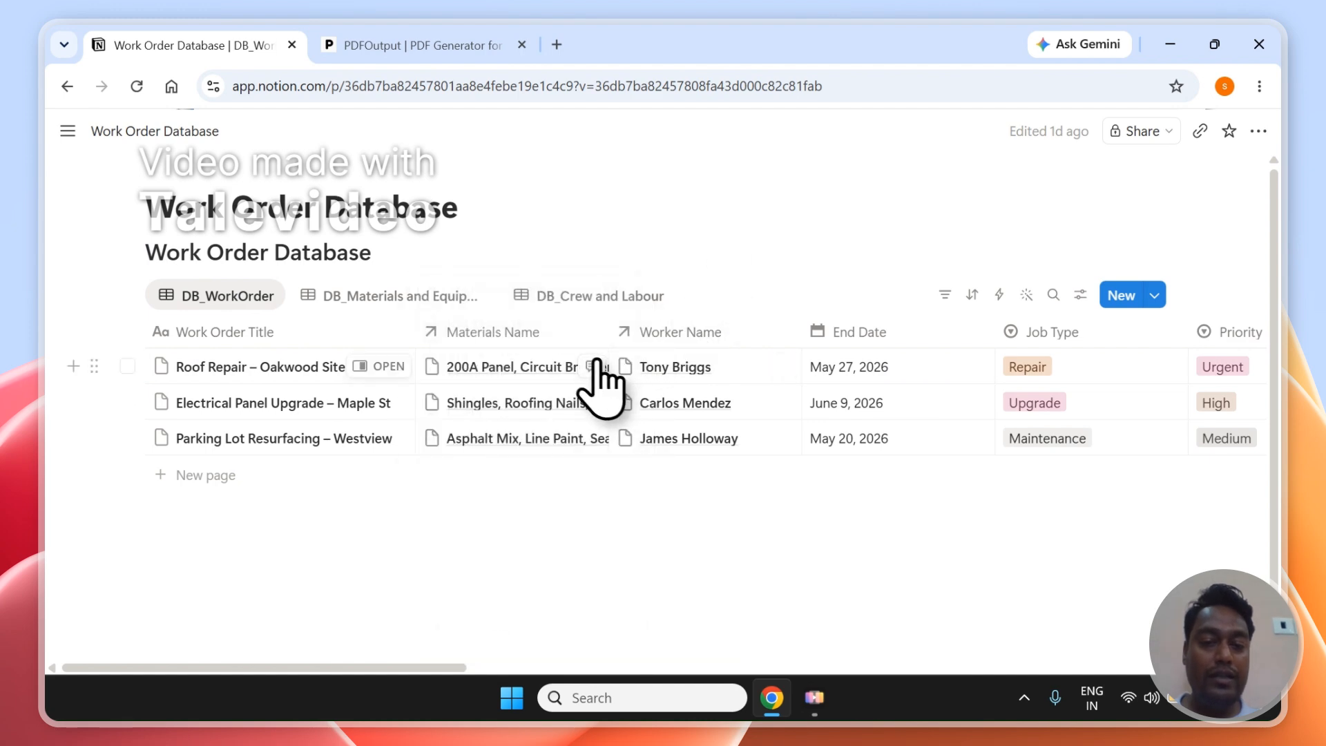
click(566, 359)
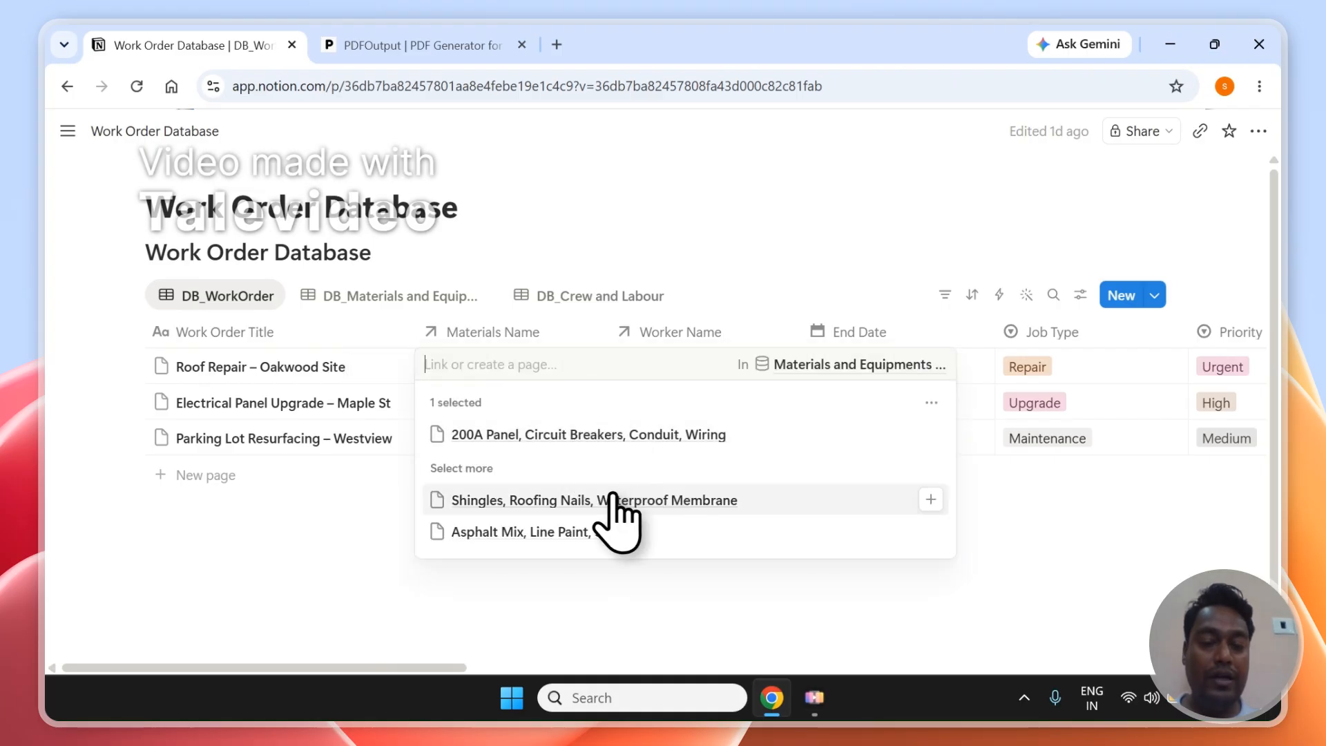
click(690, 252)
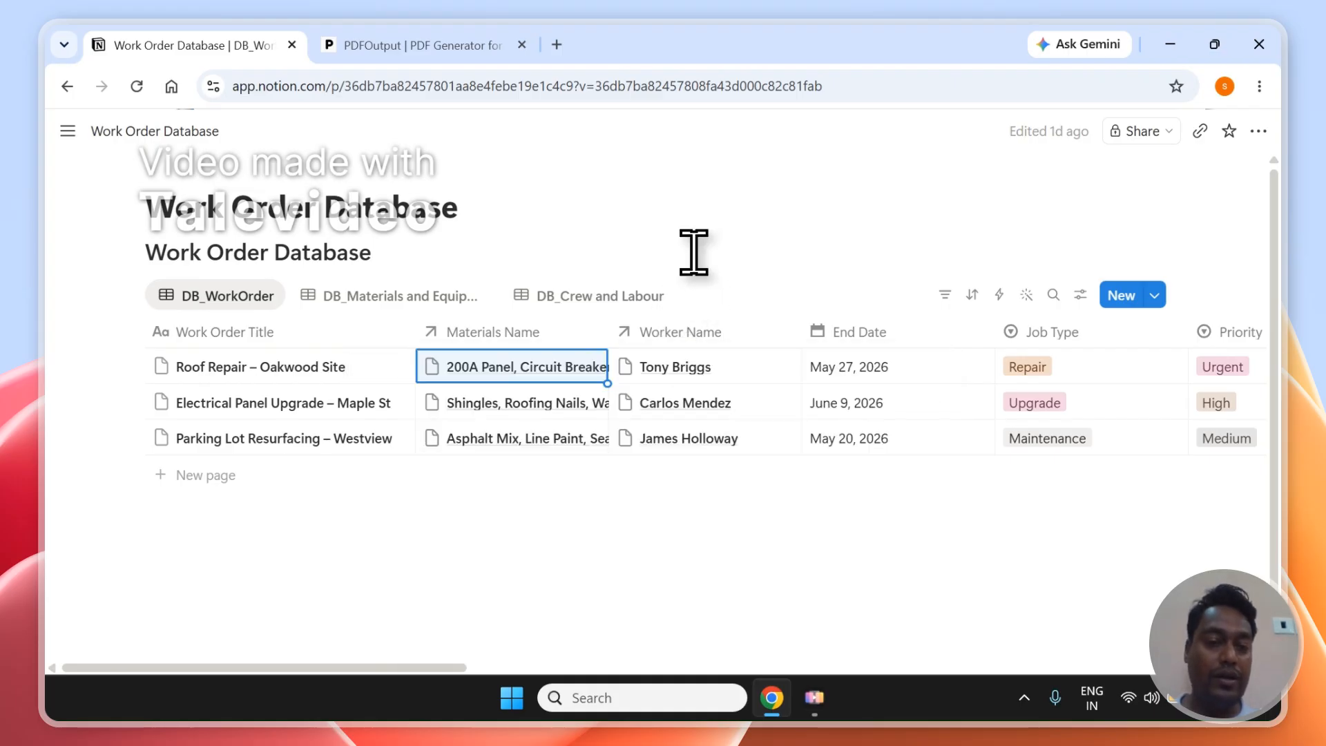
click(425, 40)
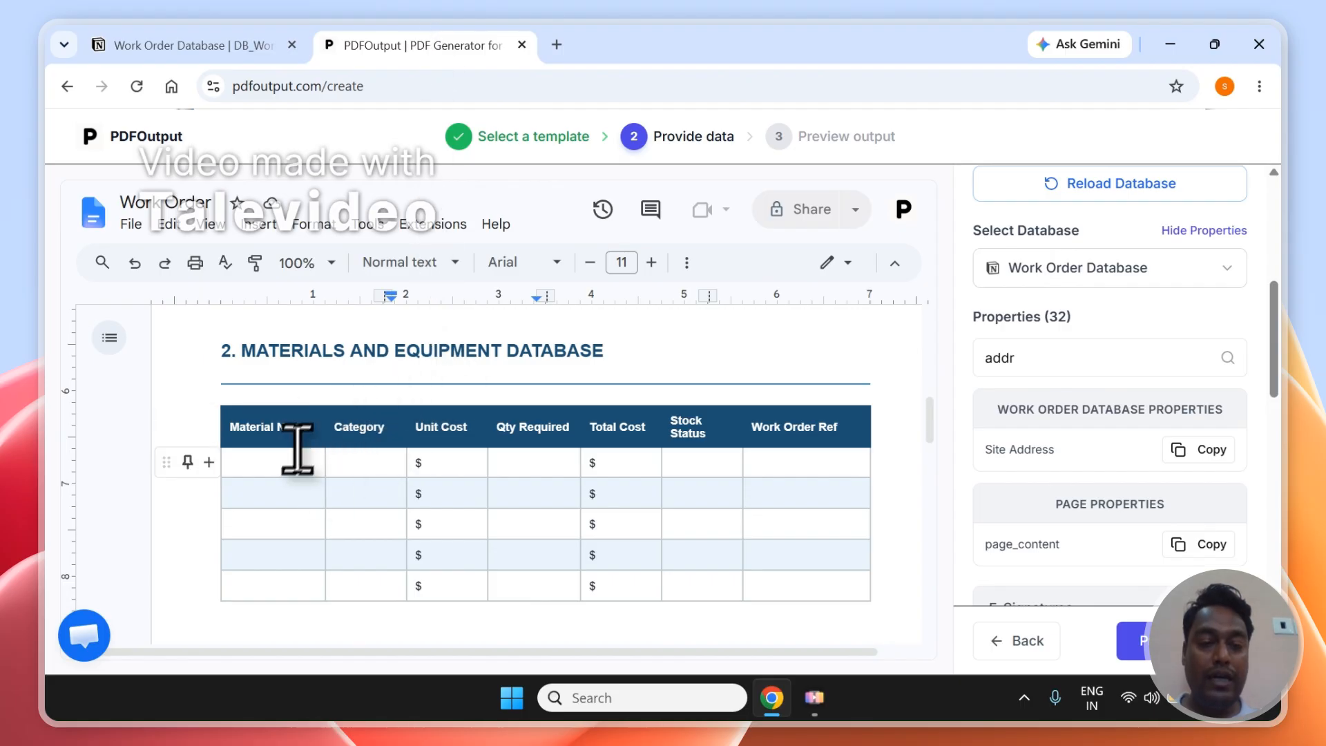
Search the properties for "material" and compare them with the Materials and Equipments view in Notion.
click(1098, 360)
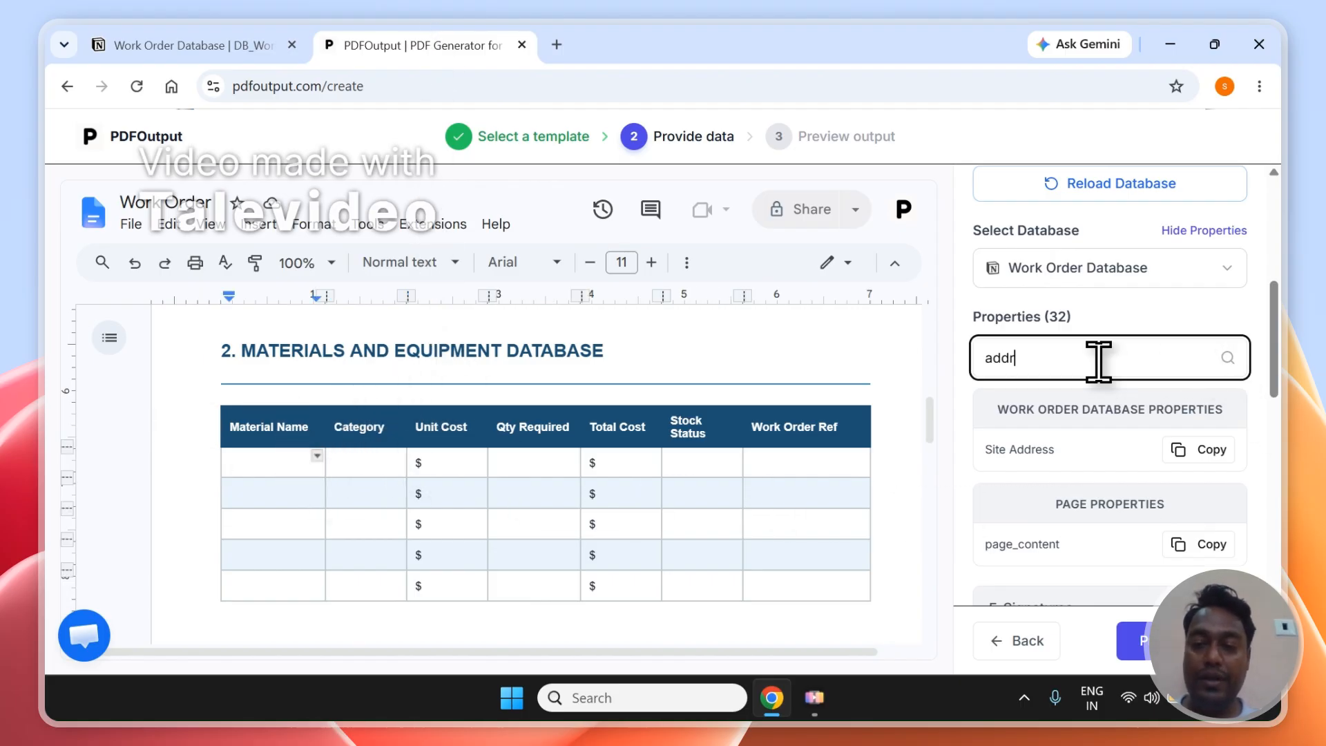
text(material)
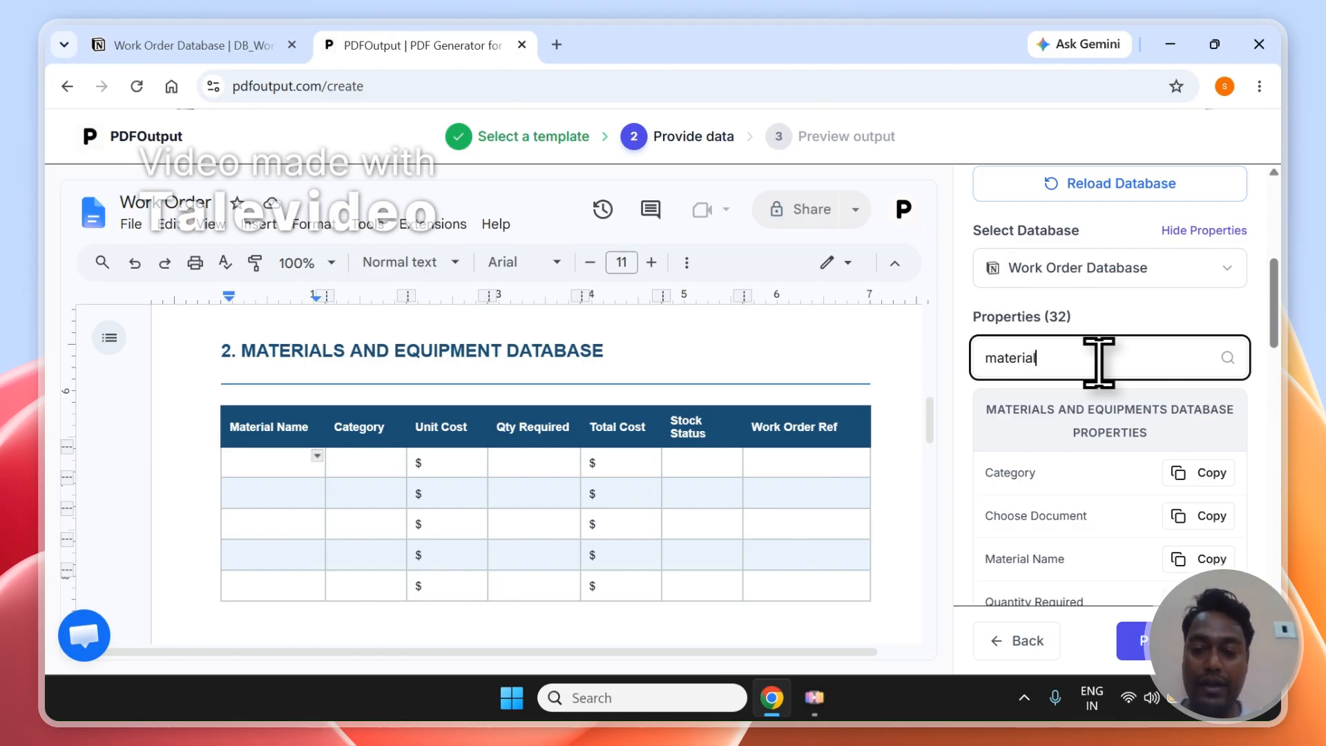
drag(1275, 342, 1293, 418)
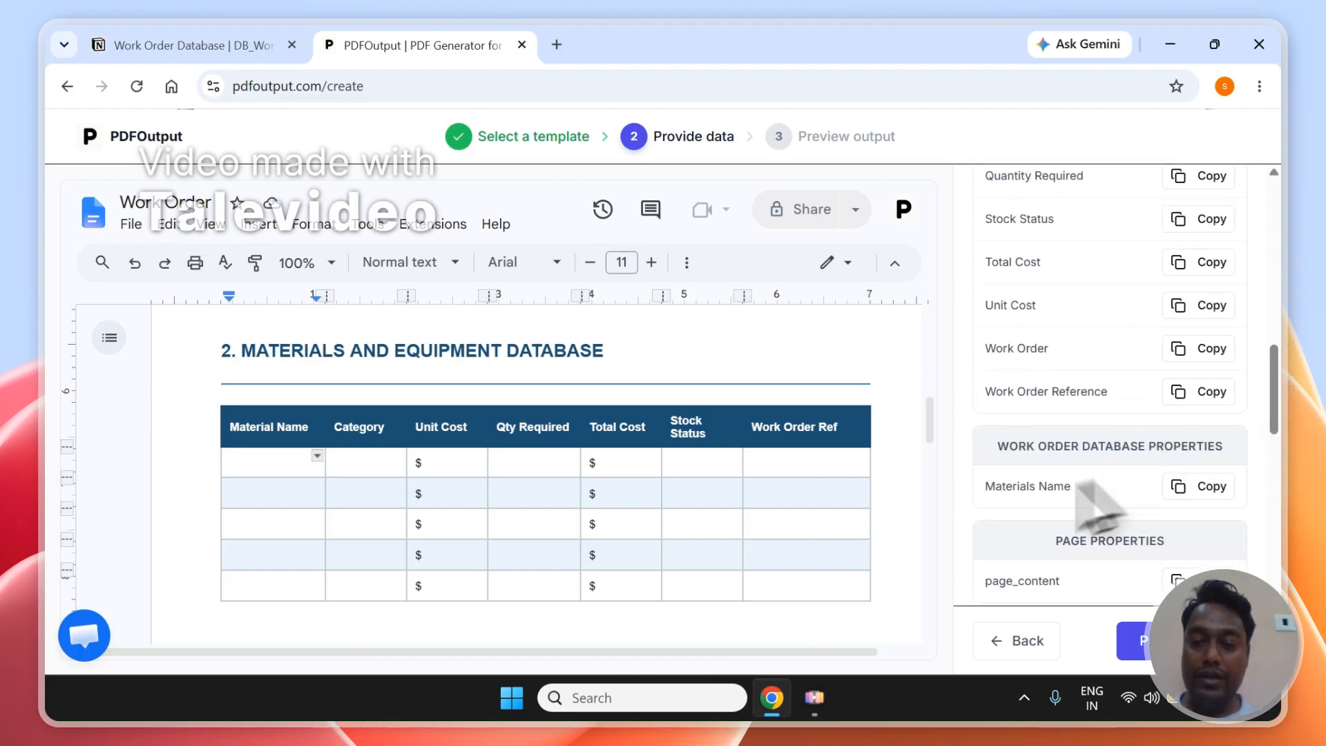
click(148, 46)
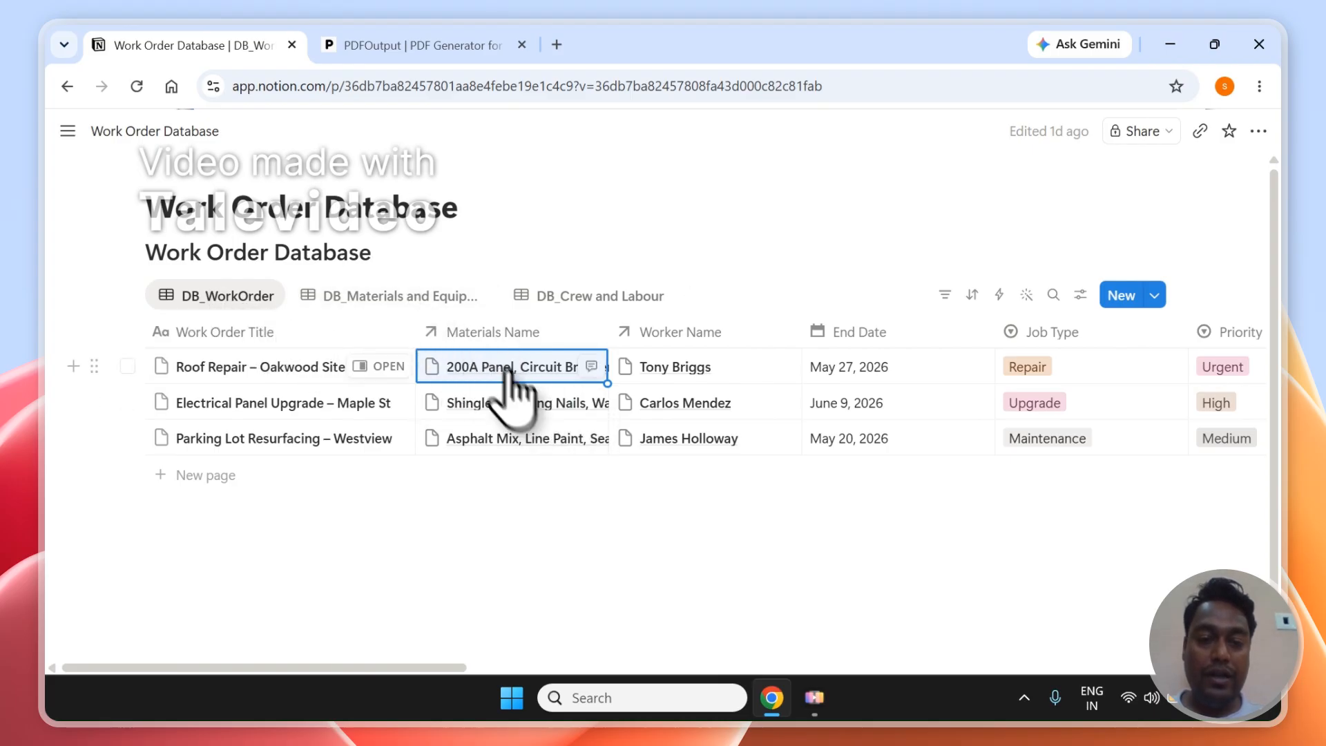
click(428, 296)
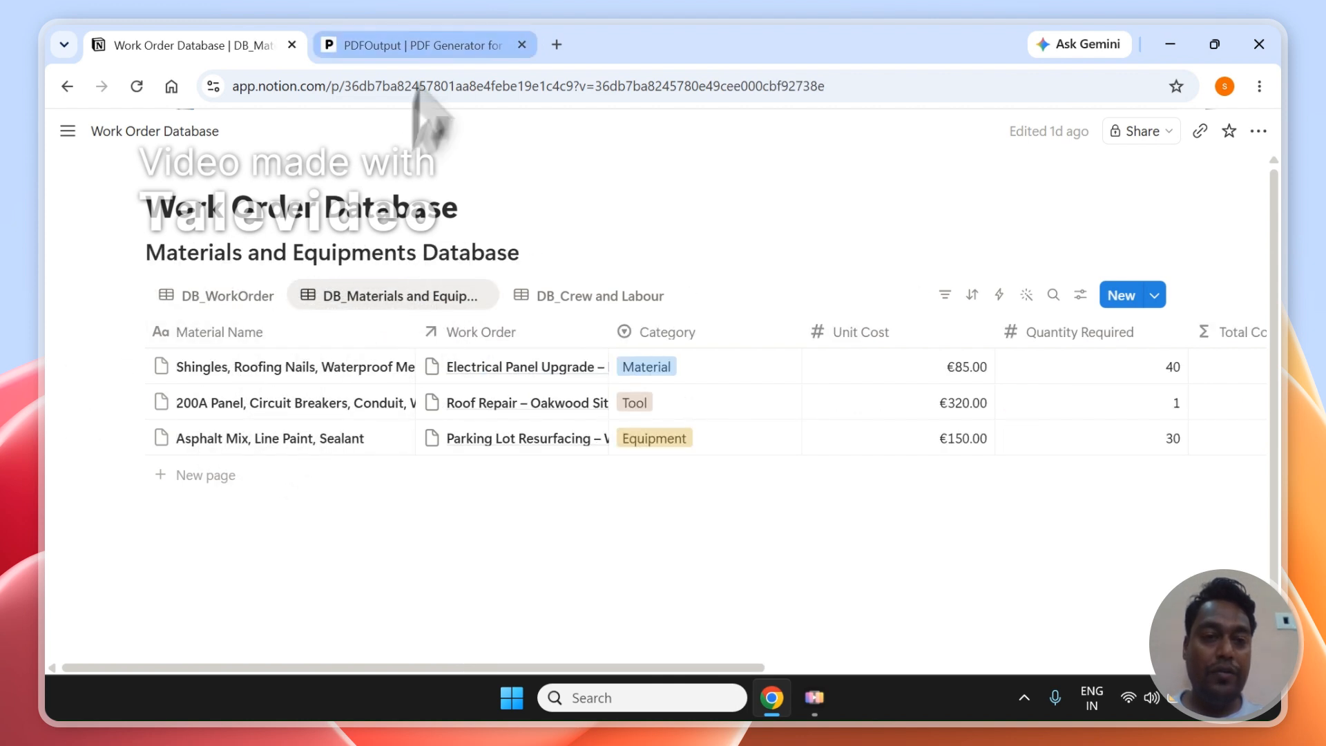
click(442, 44)
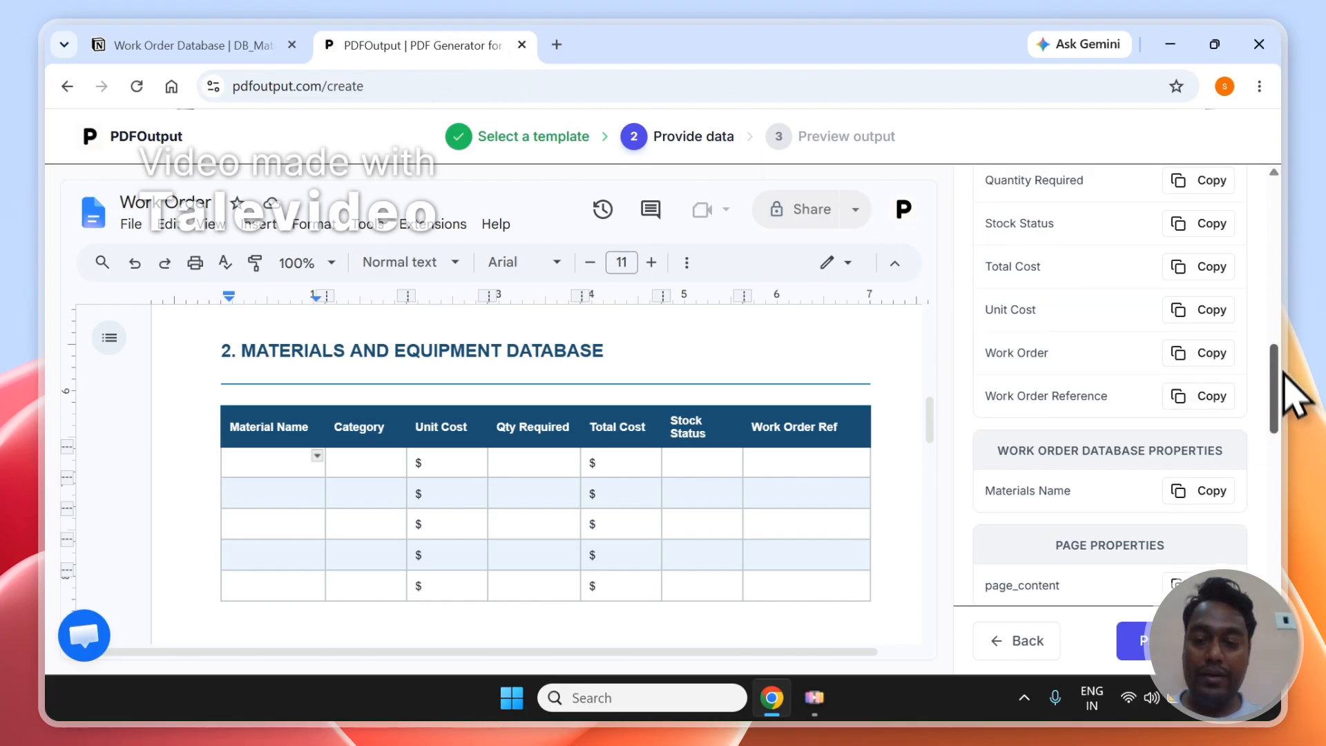
Insert {{Materials and Equipments Database::Material Name}} into the first row of the materials table, under Material Name.
scroll(1285, 376, up, 3)
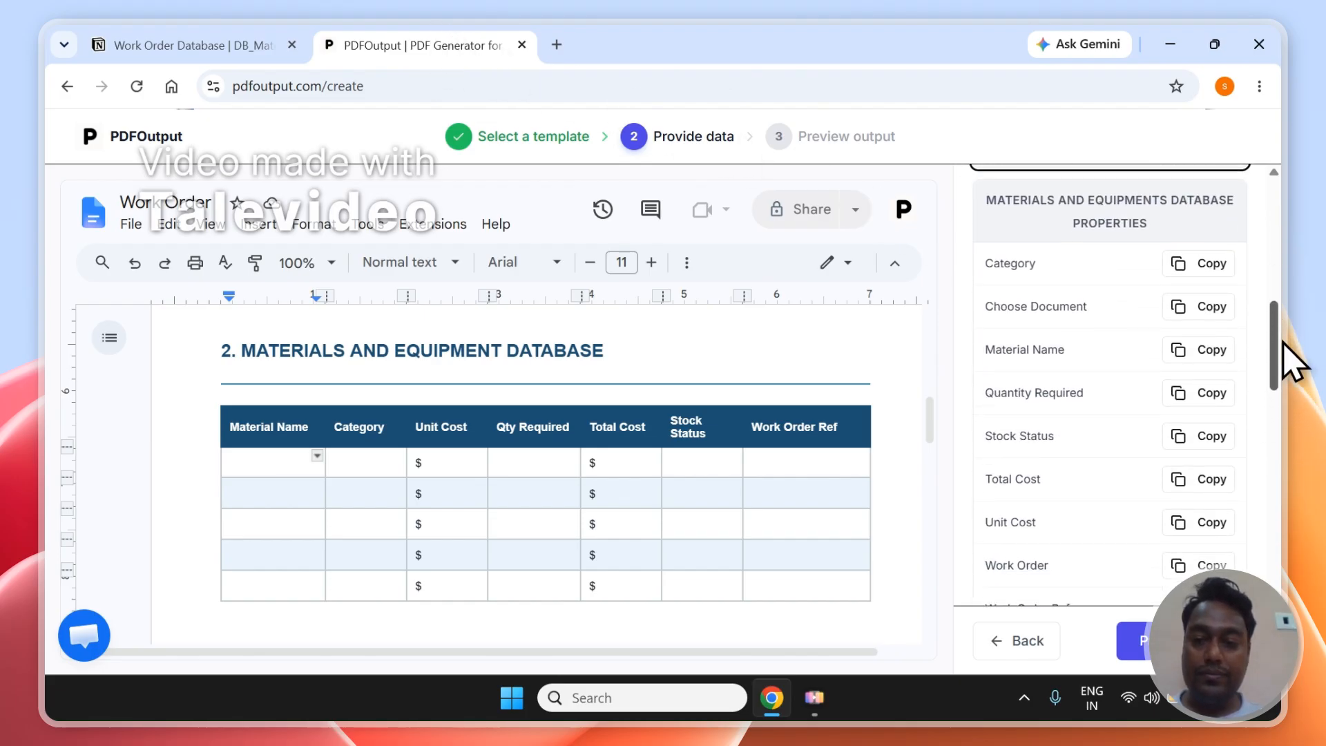
scroll(1283, 343, up, 1)
drag(986, 391, 1062, 392)
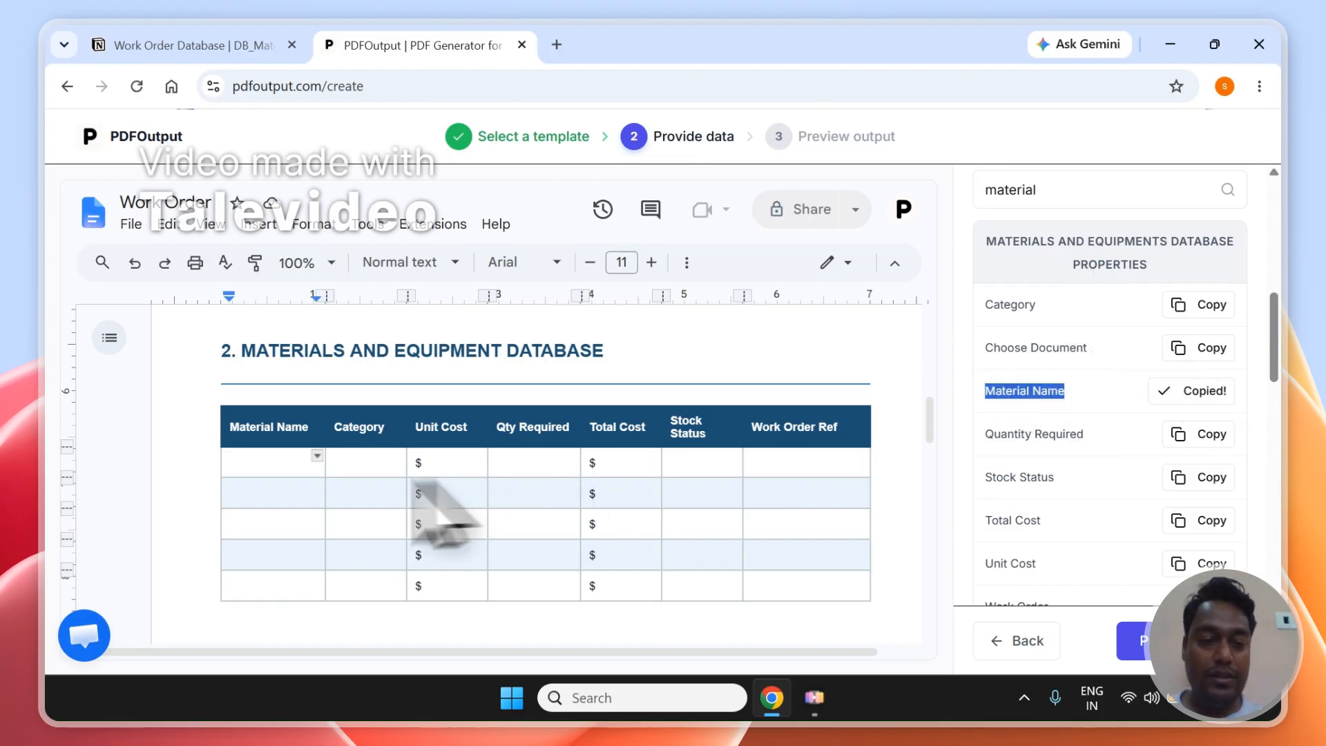
click(241, 469)
text({{Materials and Equipments Database::Material Name}})
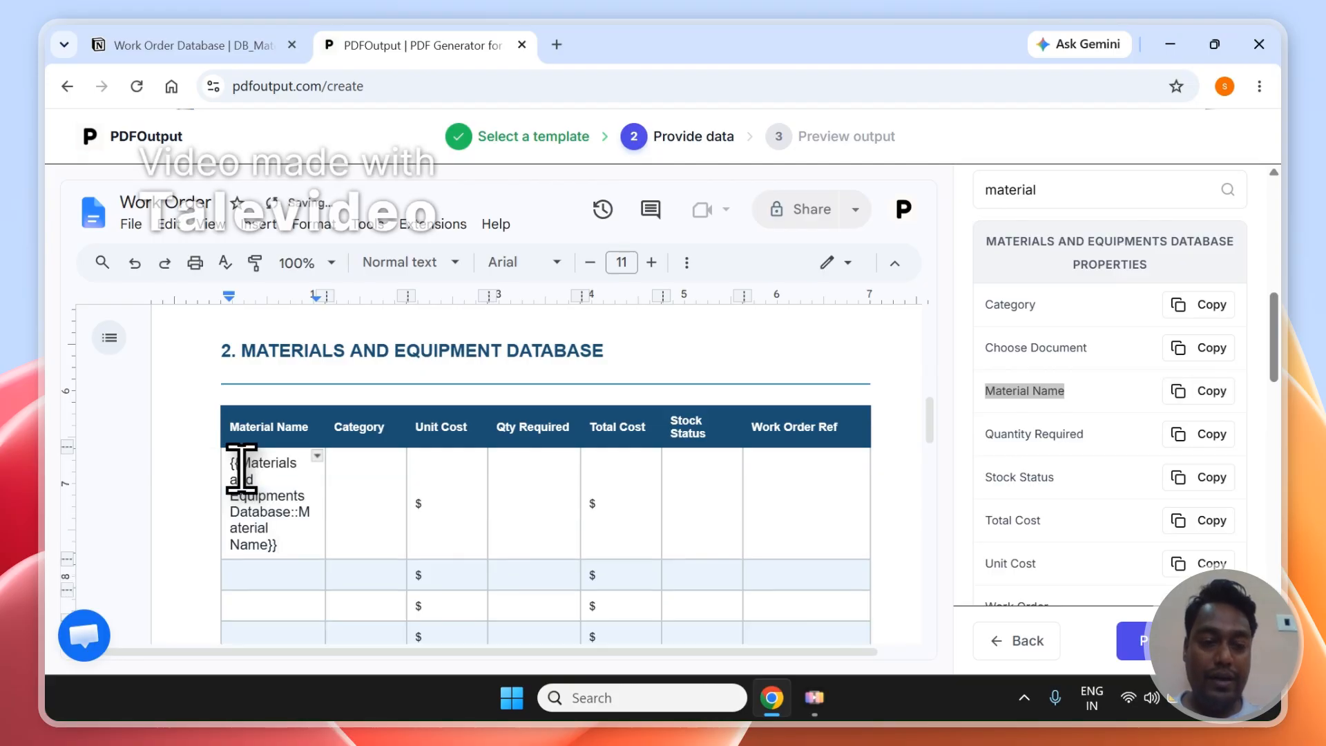
Insert the Materials and Equipments Database placeholders for Category and Unit Cost into their columns of the materials table's first row.
click(142, 43)
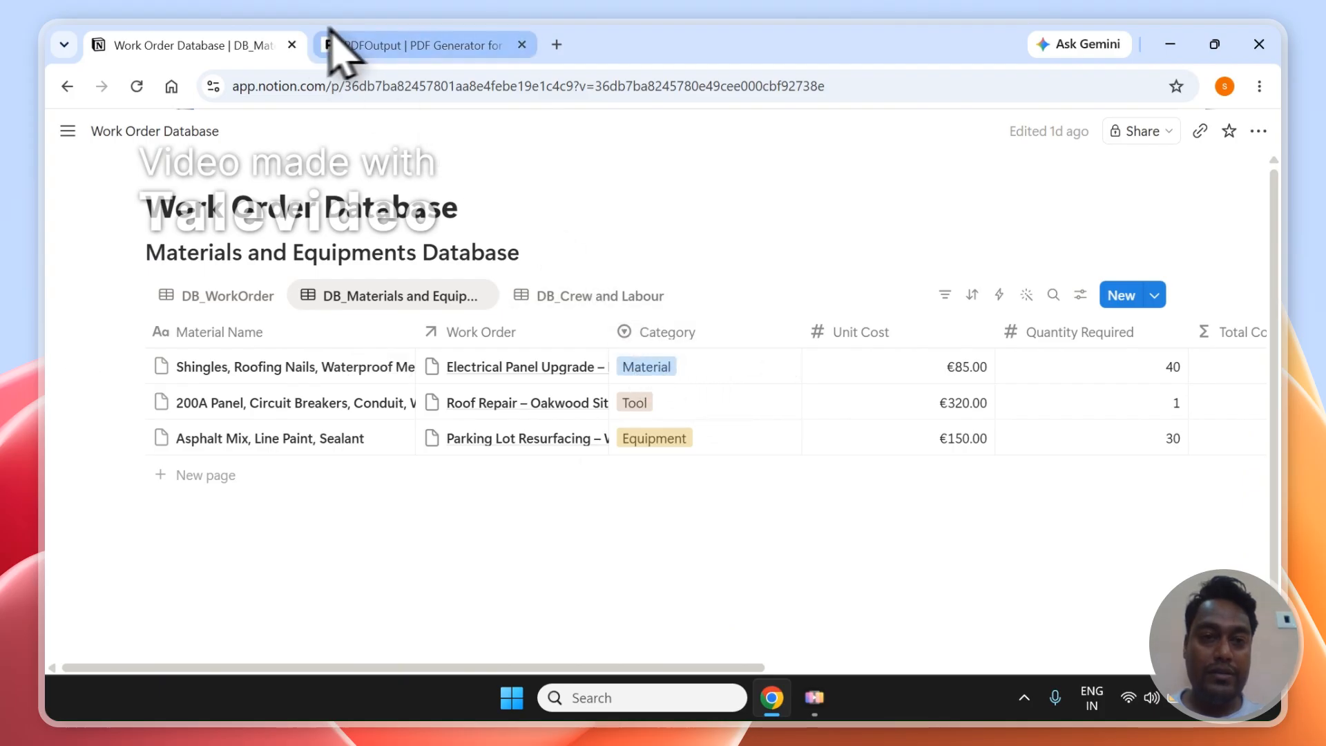
click(342, 43)
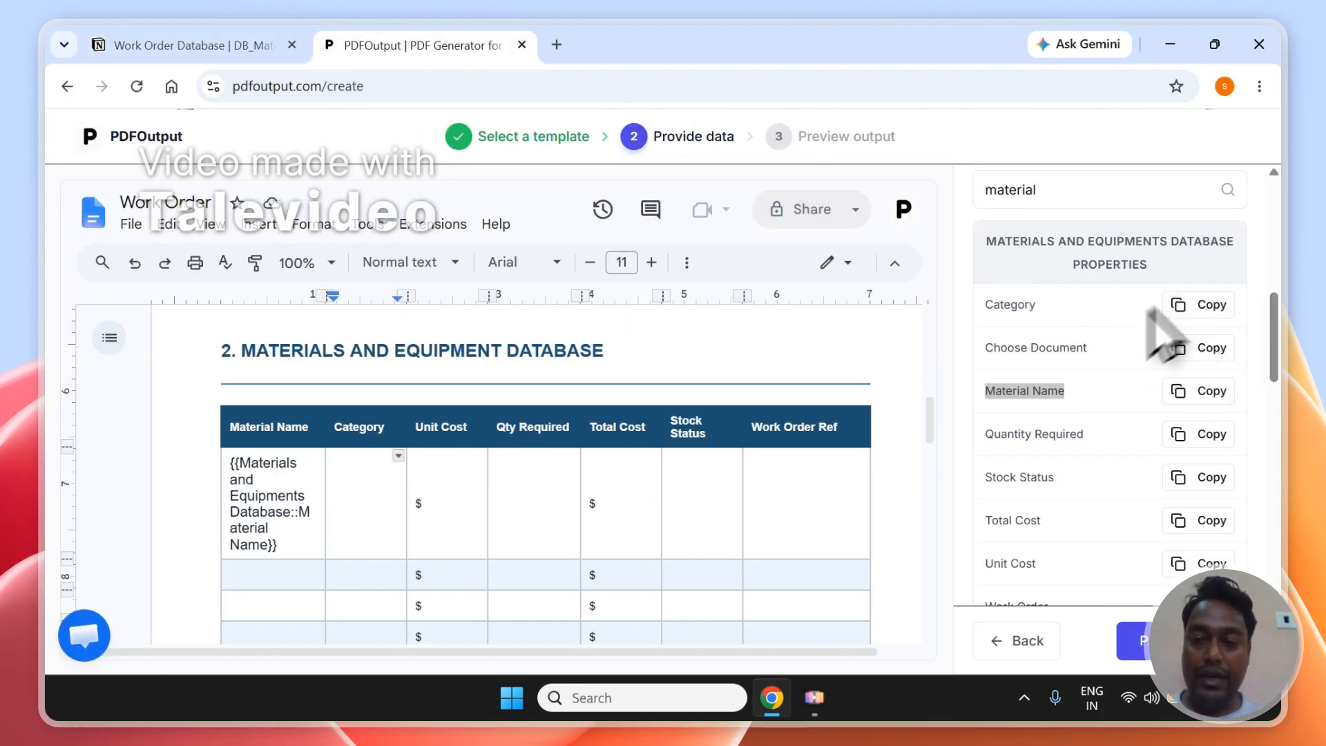
click(1196, 298)
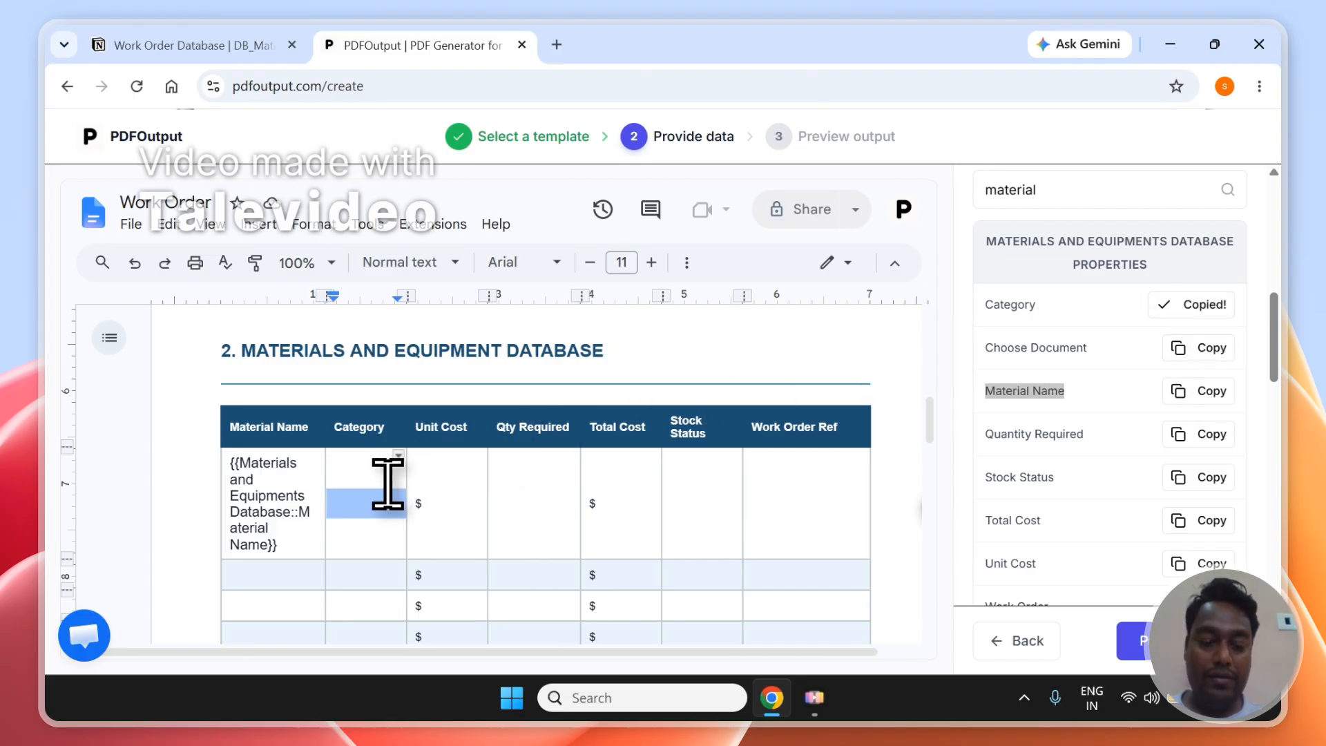
key(ctrl+v)
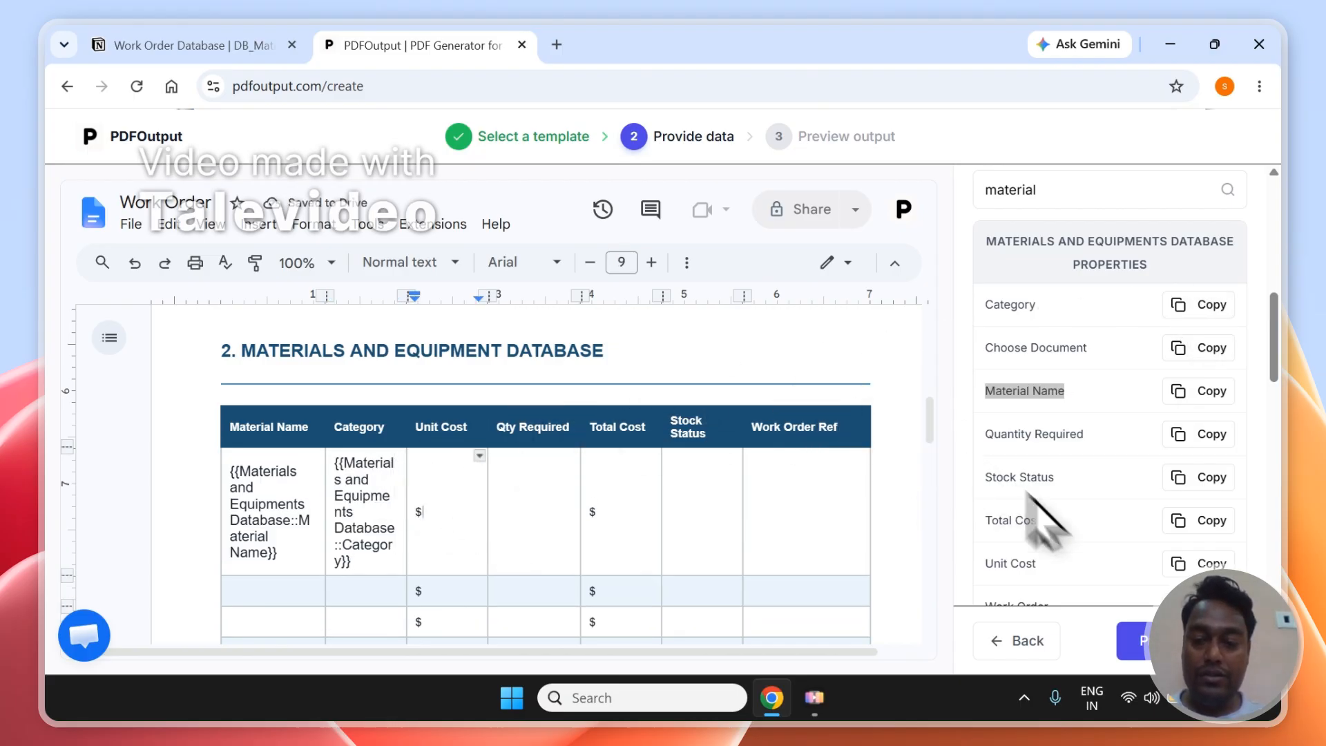
click(1156, 569)
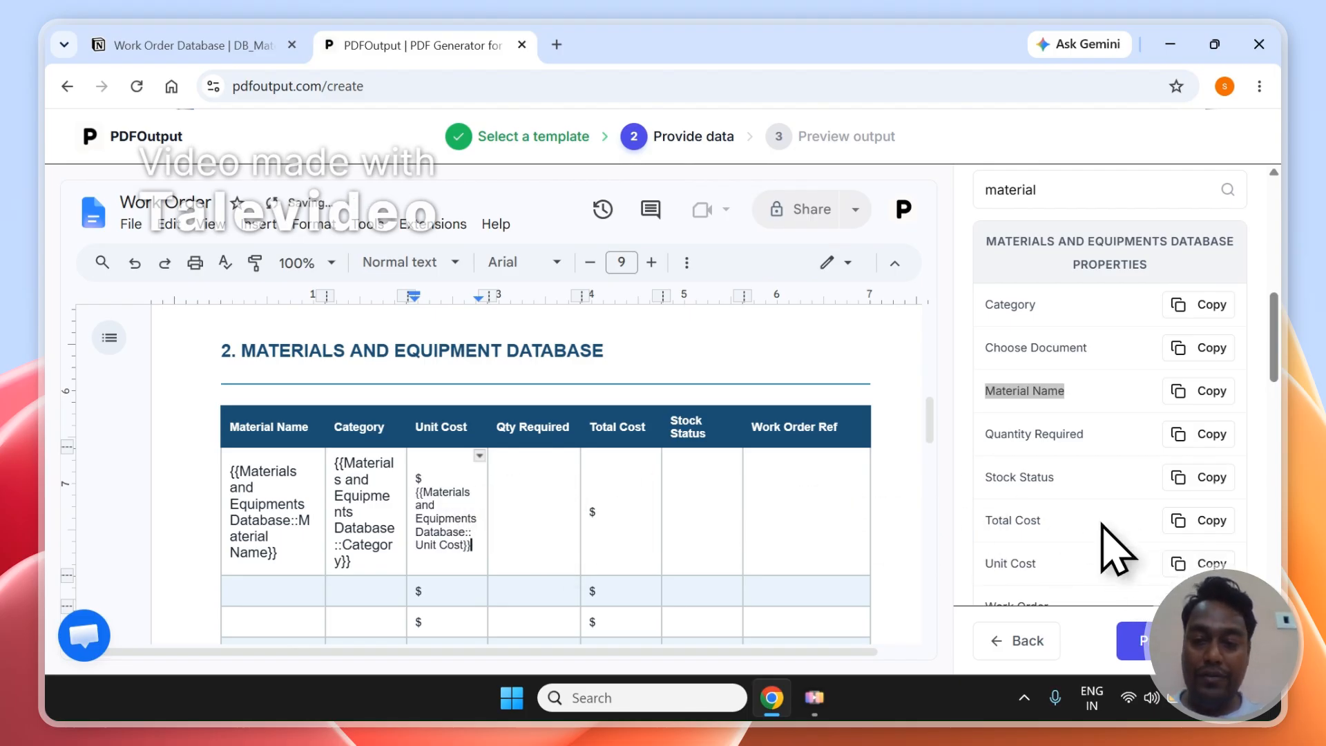
Add the Quantity Required placeholder under Qty Required and the Total Cost placeholder under Total Cost in the materials table.
scroll(1279, 387, down, 3)
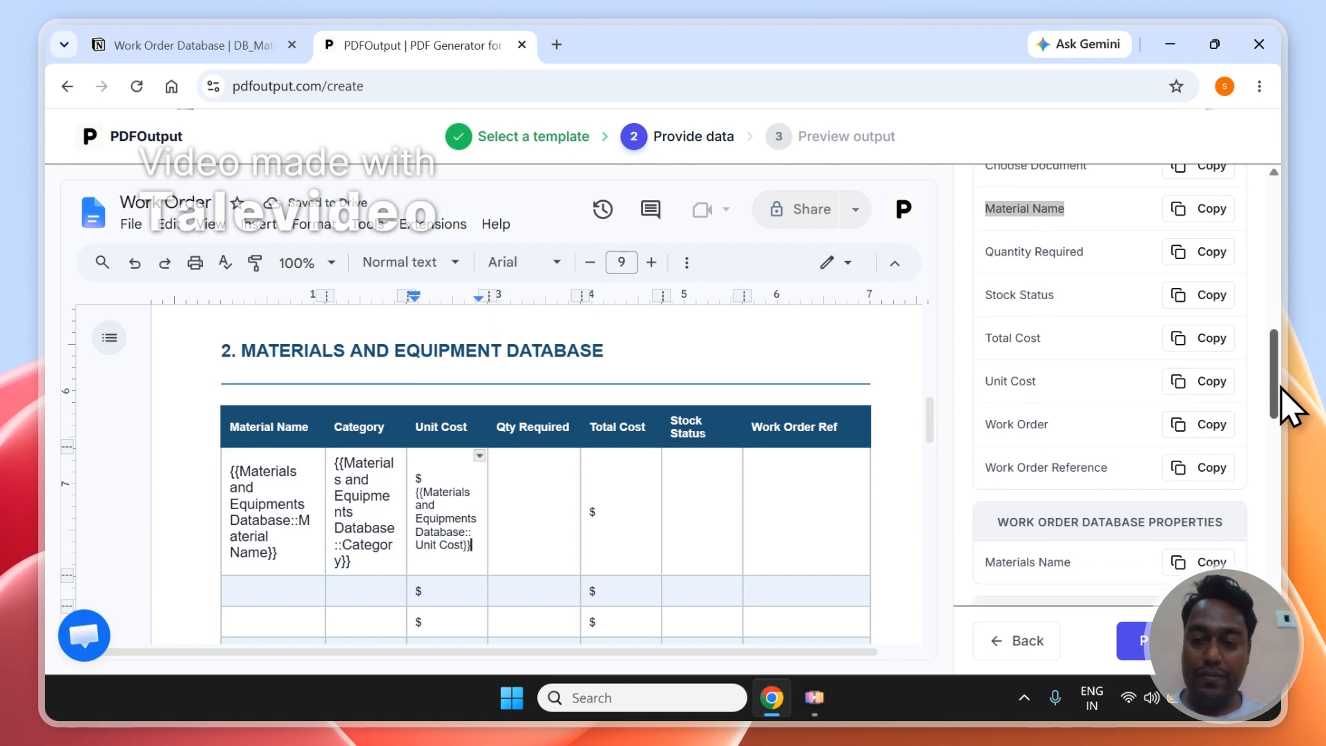
scroll(1279, 365, up, 2)
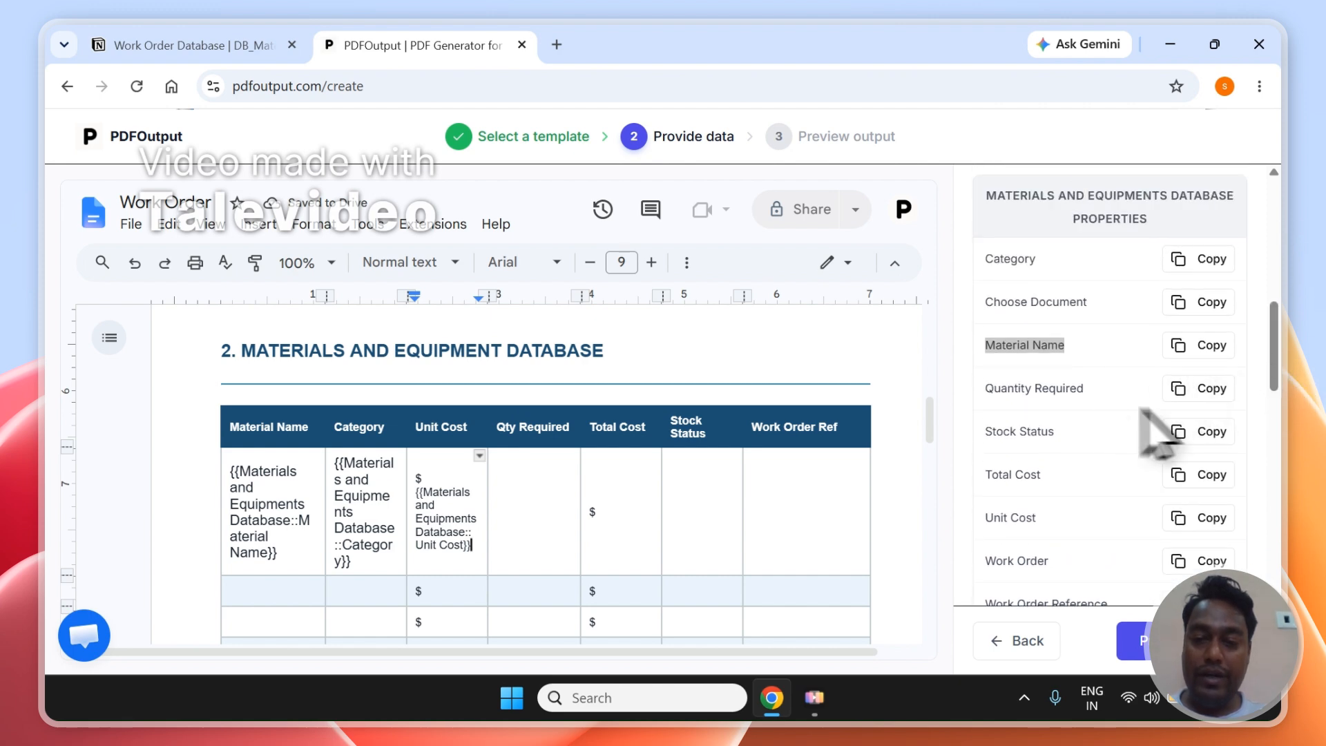
click(1210, 390)
click(554, 537)
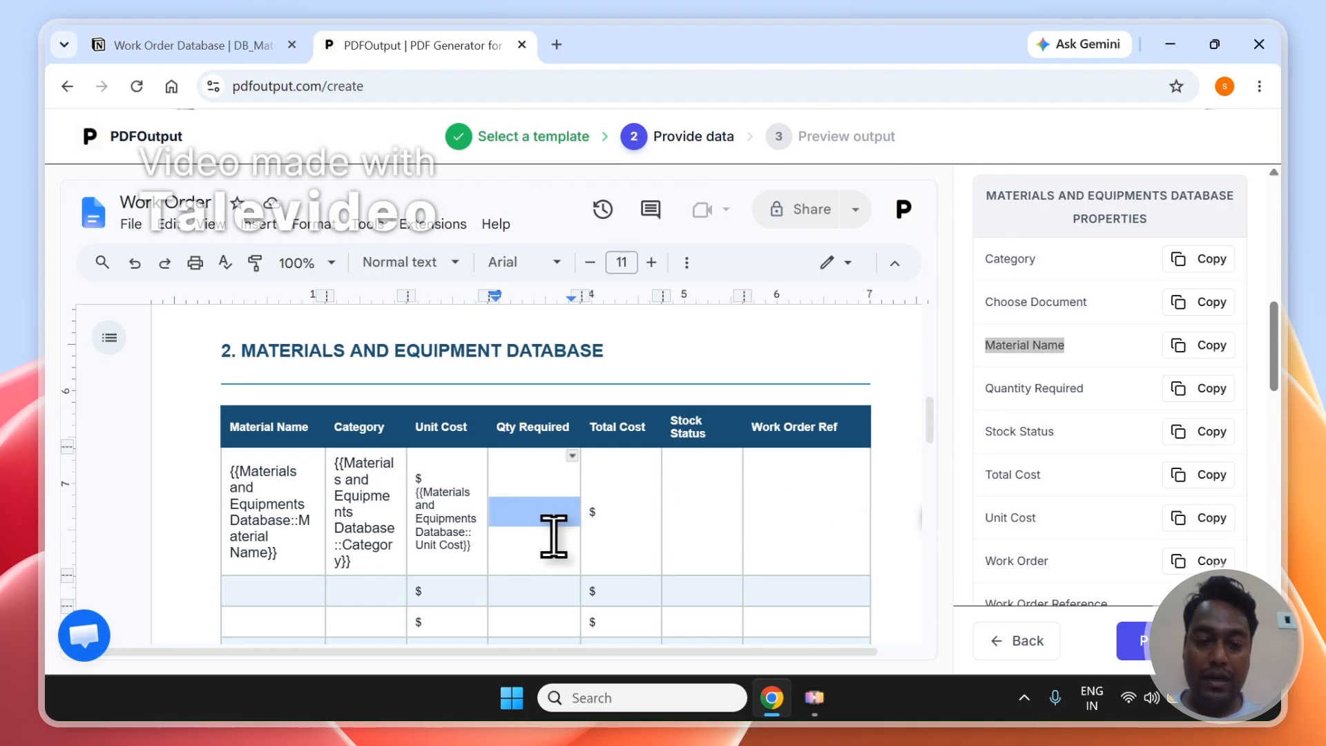
click(1204, 474)
click(621, 511)
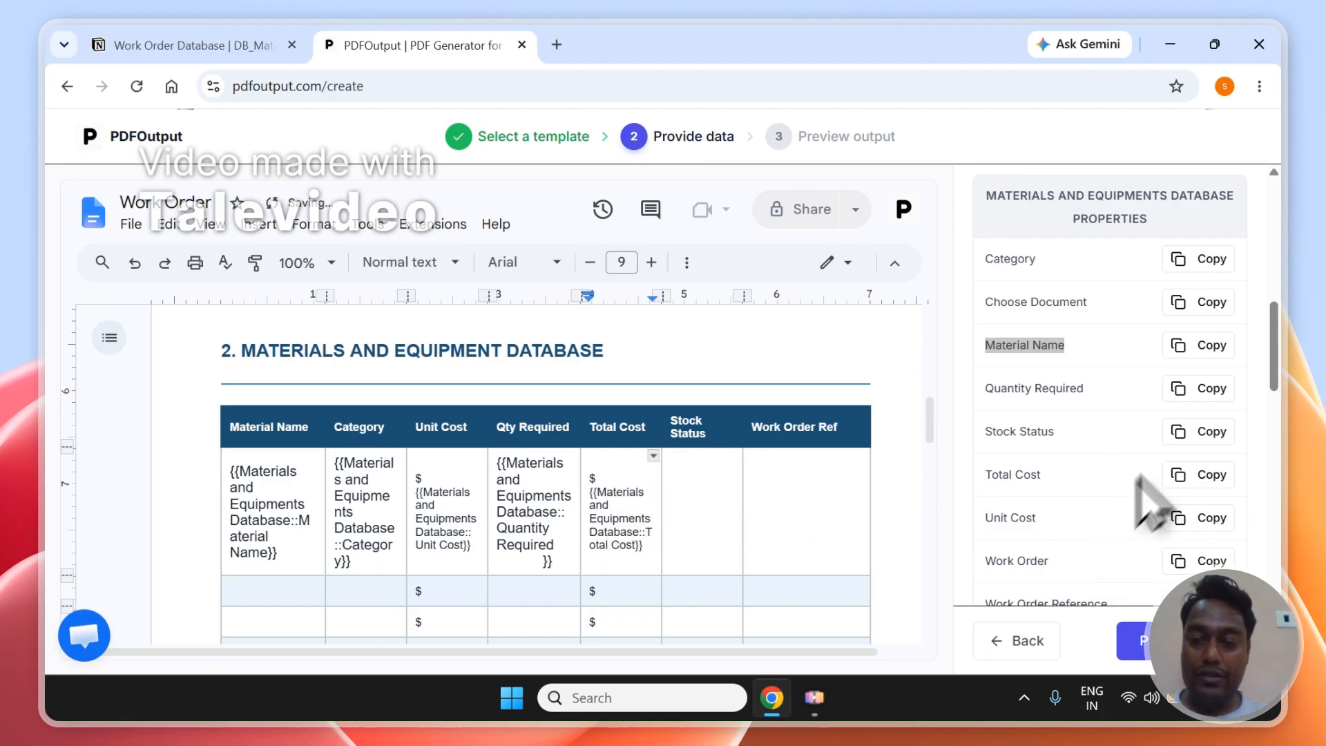
Put the Stock Status placeholder under Stock Status and the Work Order Reference placeholder under Work Order Ref in the materials table.
click(1201, 432)
click(716, 532)
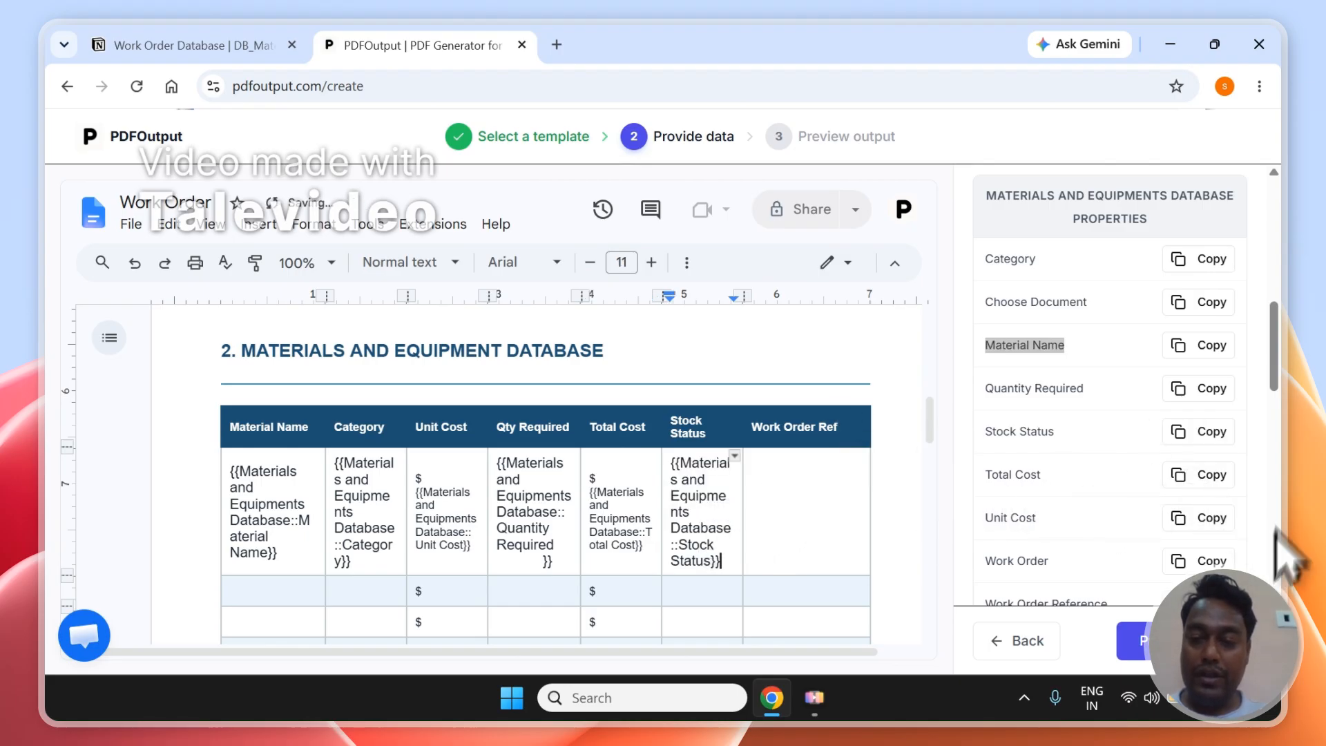
scroll(1285, 373, down, 1)
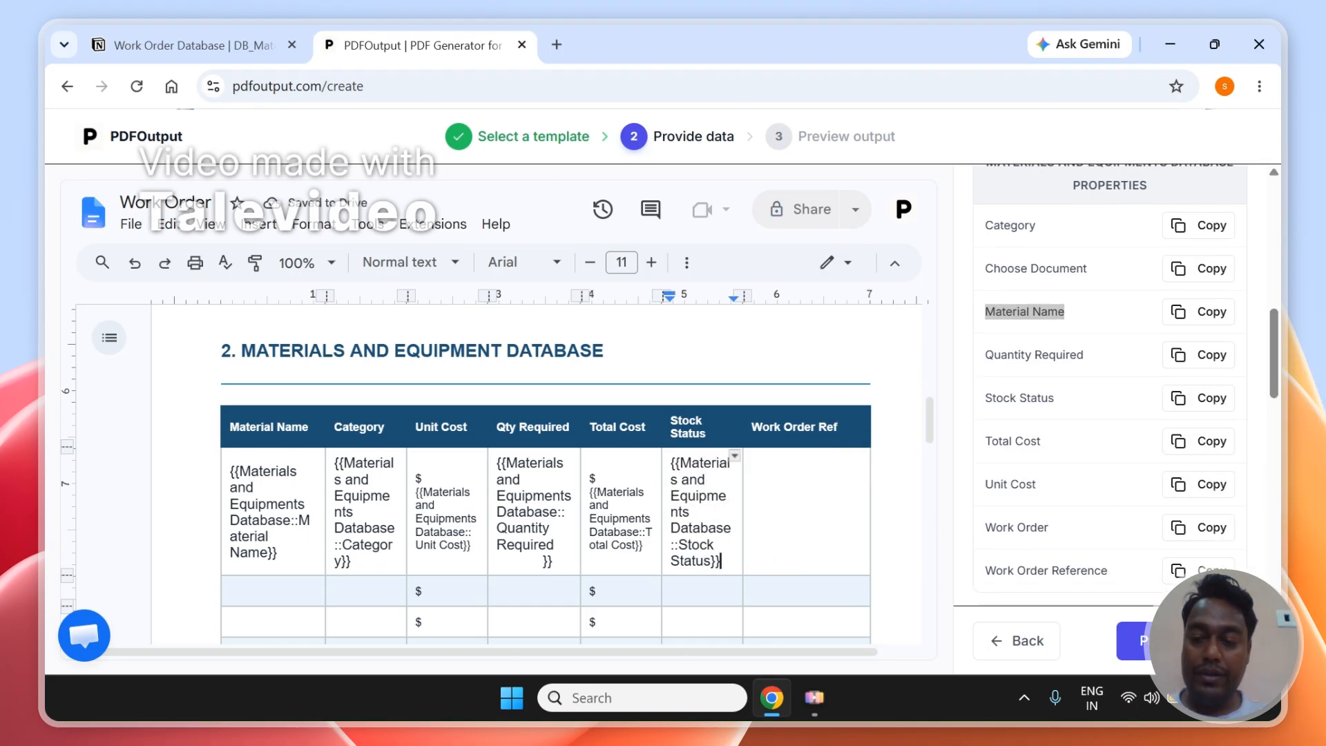
click(842, 532)
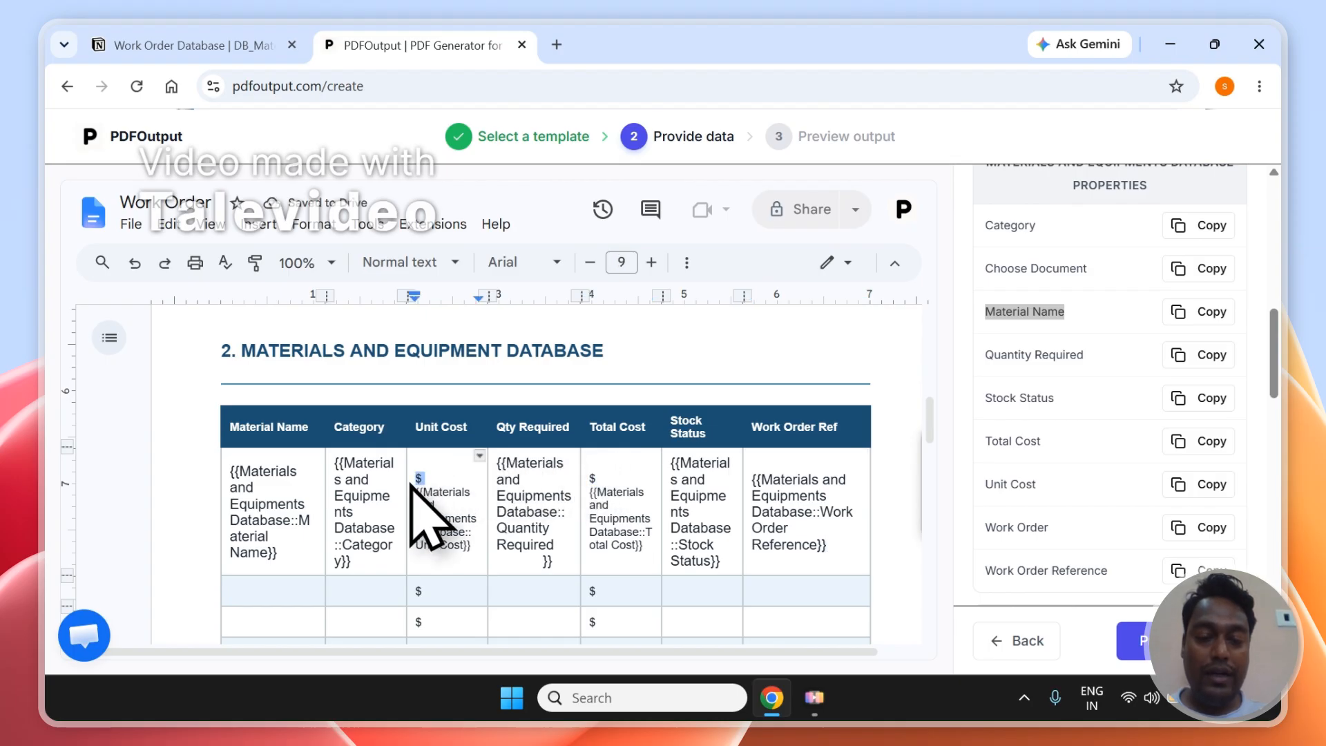
Delete the four unused rows below the placeholder row in the materials table.
scroll(949, 456, down, 3)
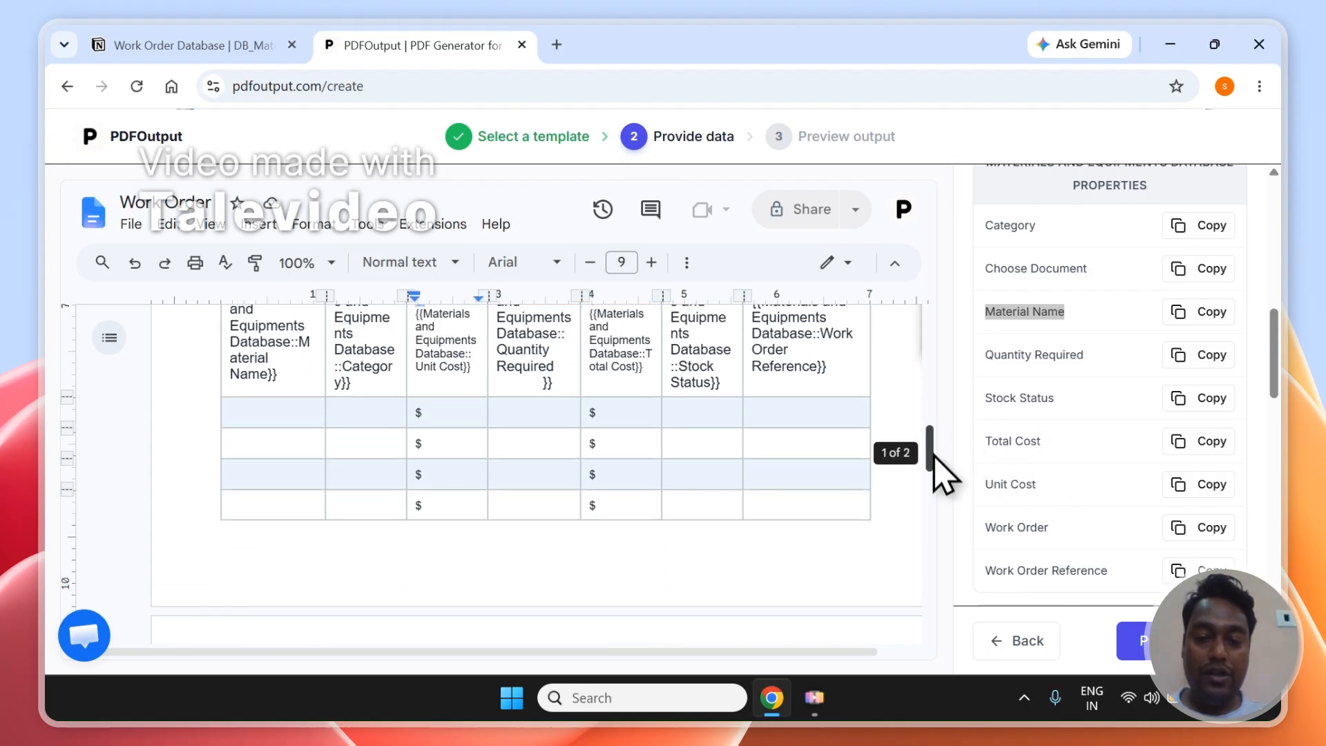
drag(787, 506, 341, 416)
right_click(293, 413)
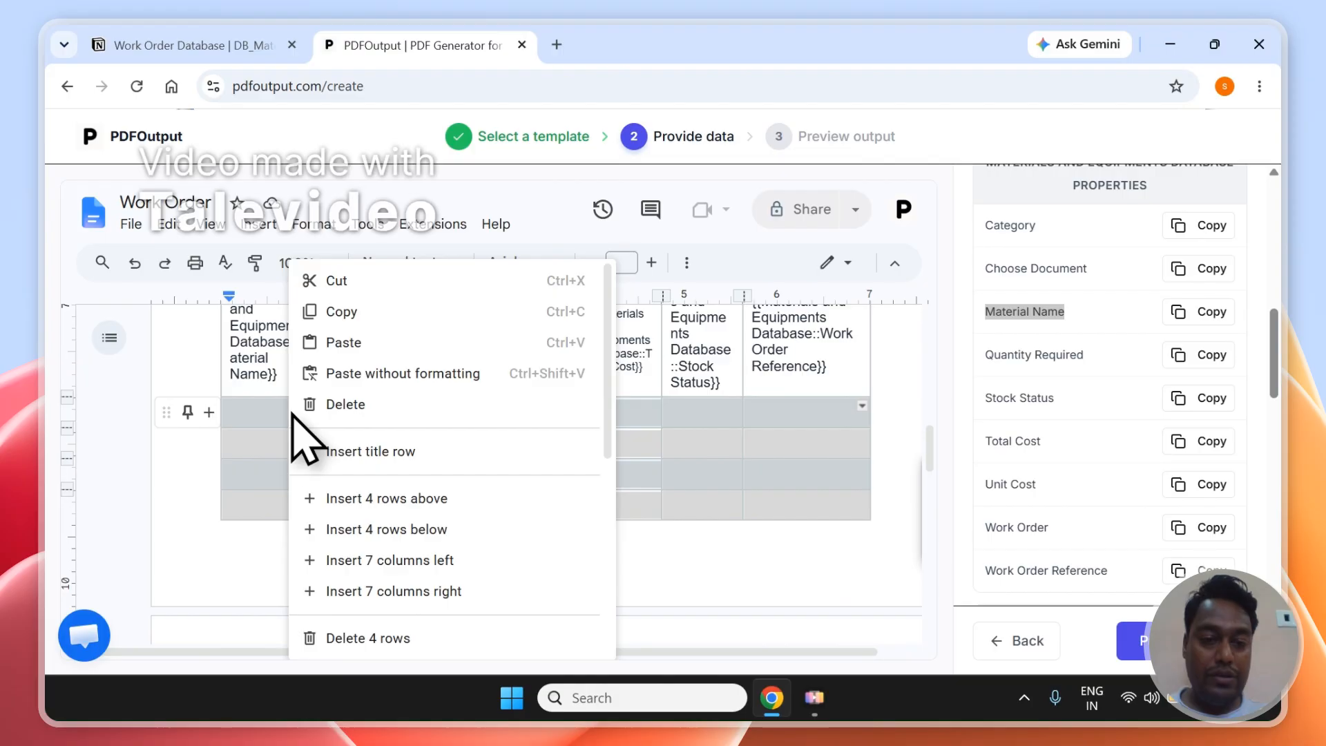
click(331, 406)
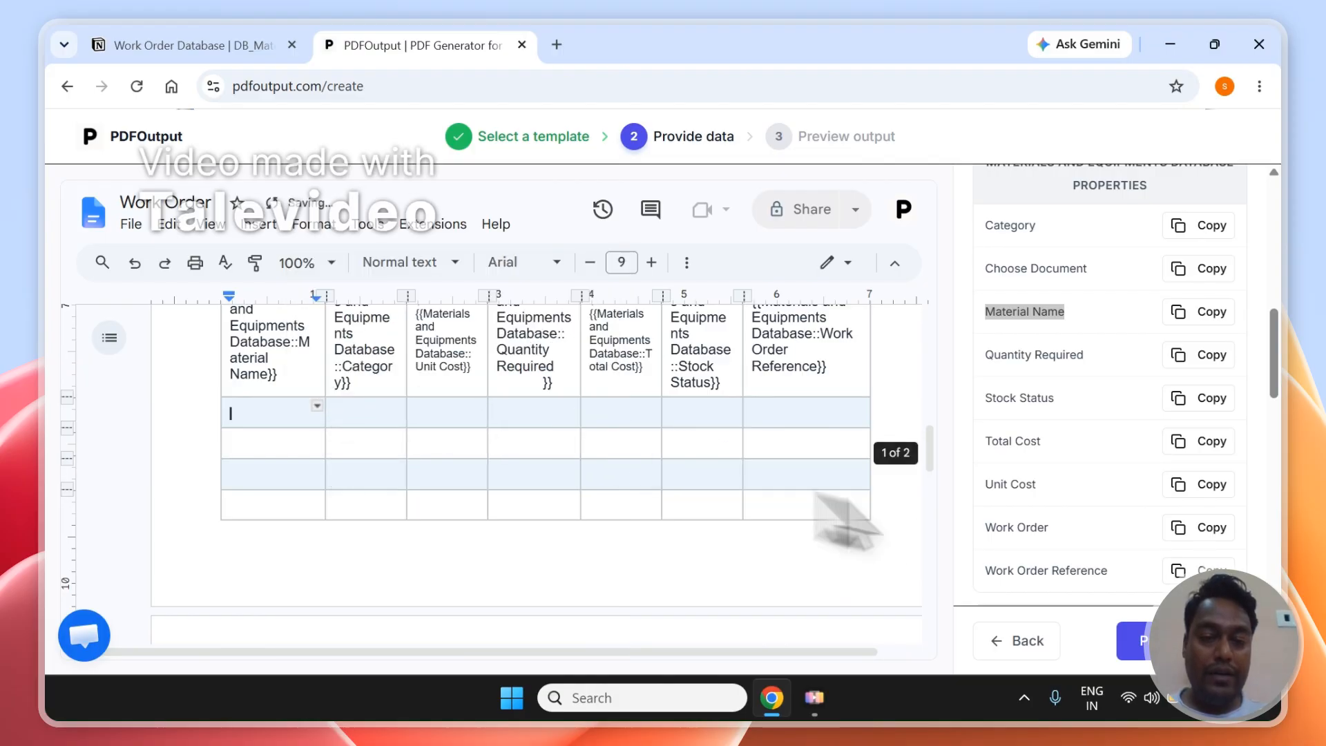
drag(863, 514, 243, 421)
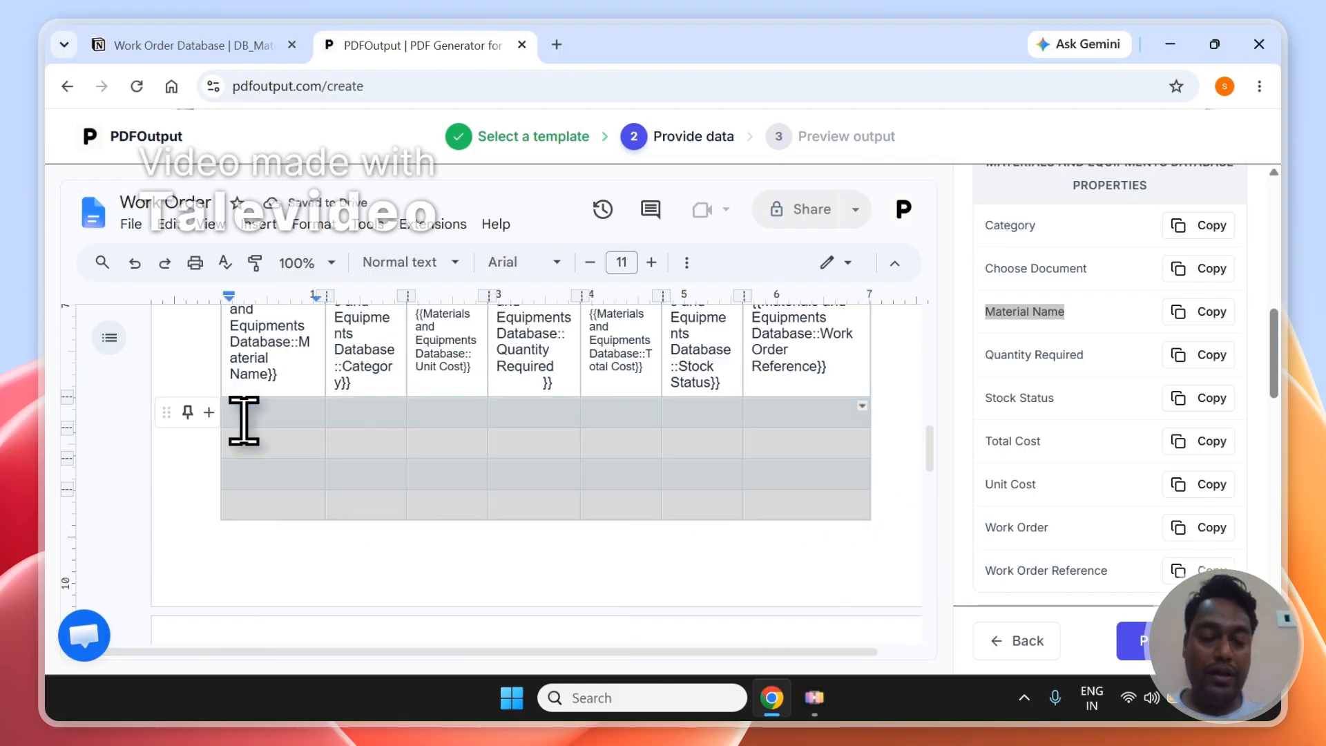
right_click(244, 420)
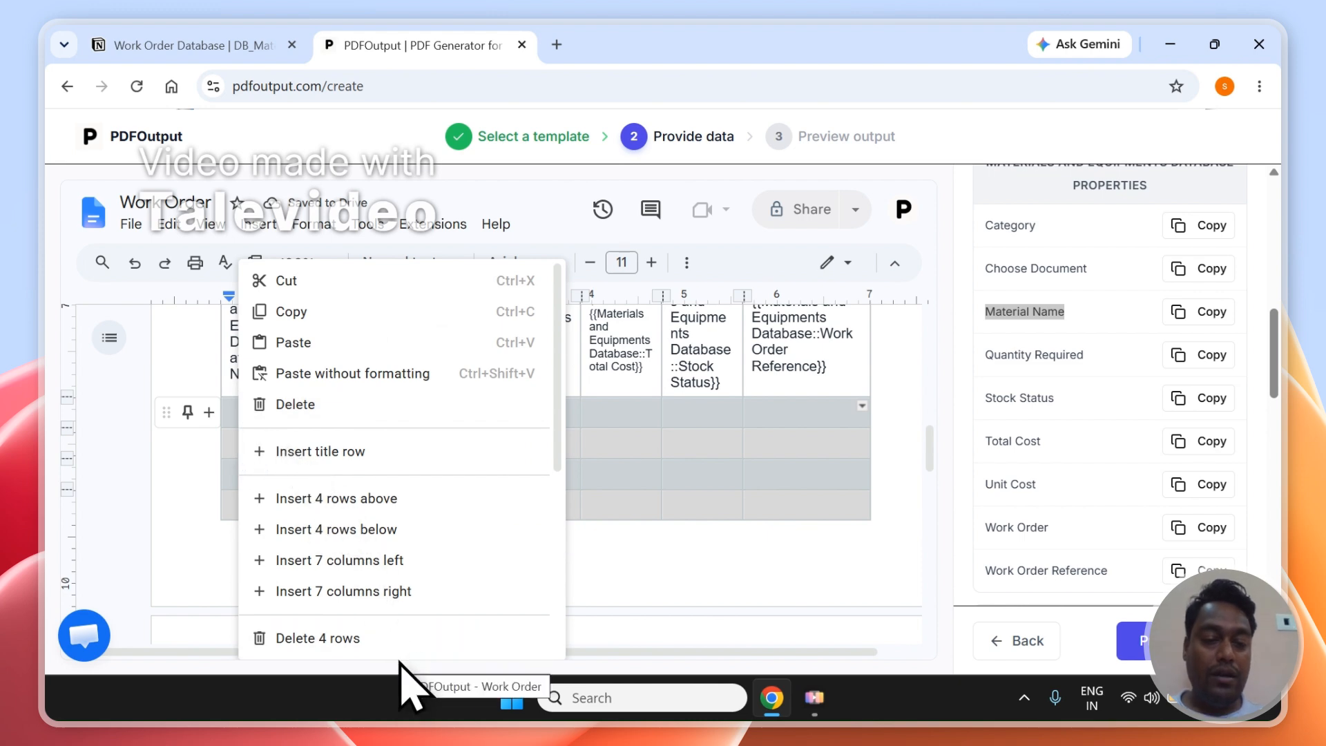
click(407, 639)
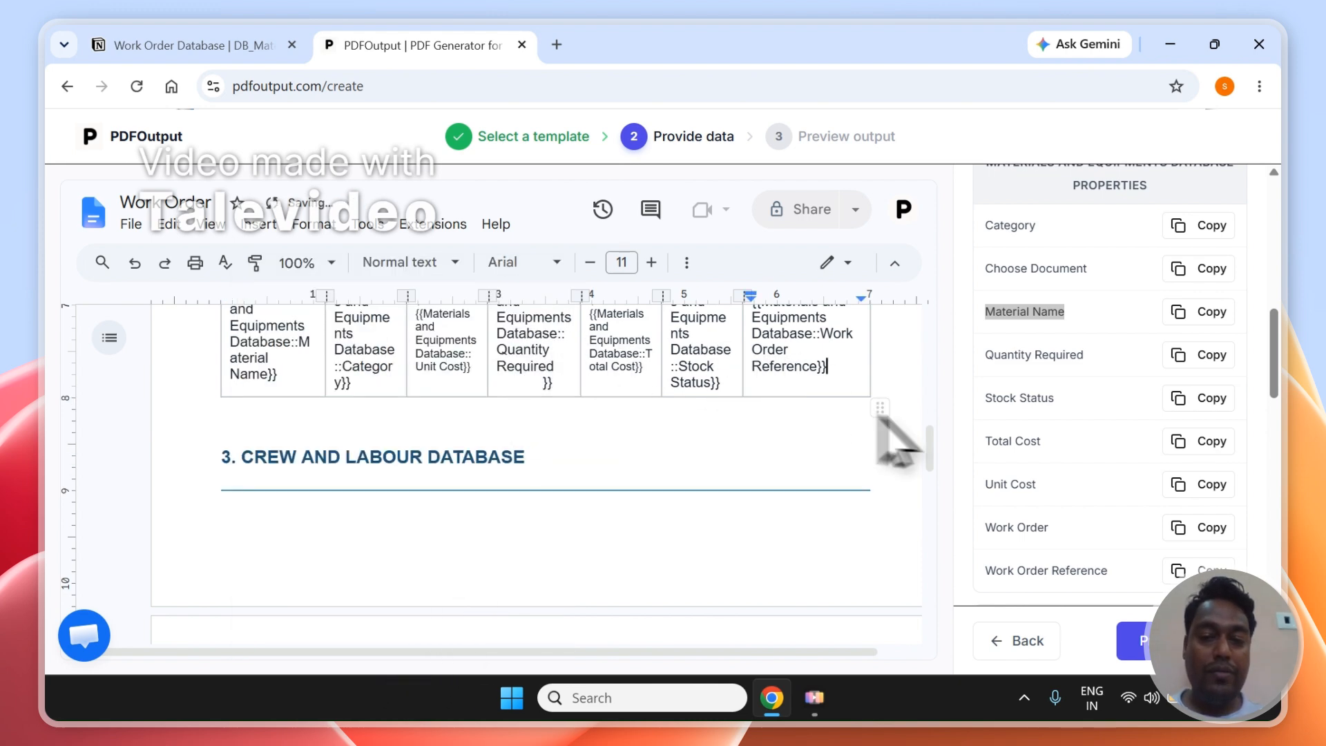
scroll(934, 431, up, 3)
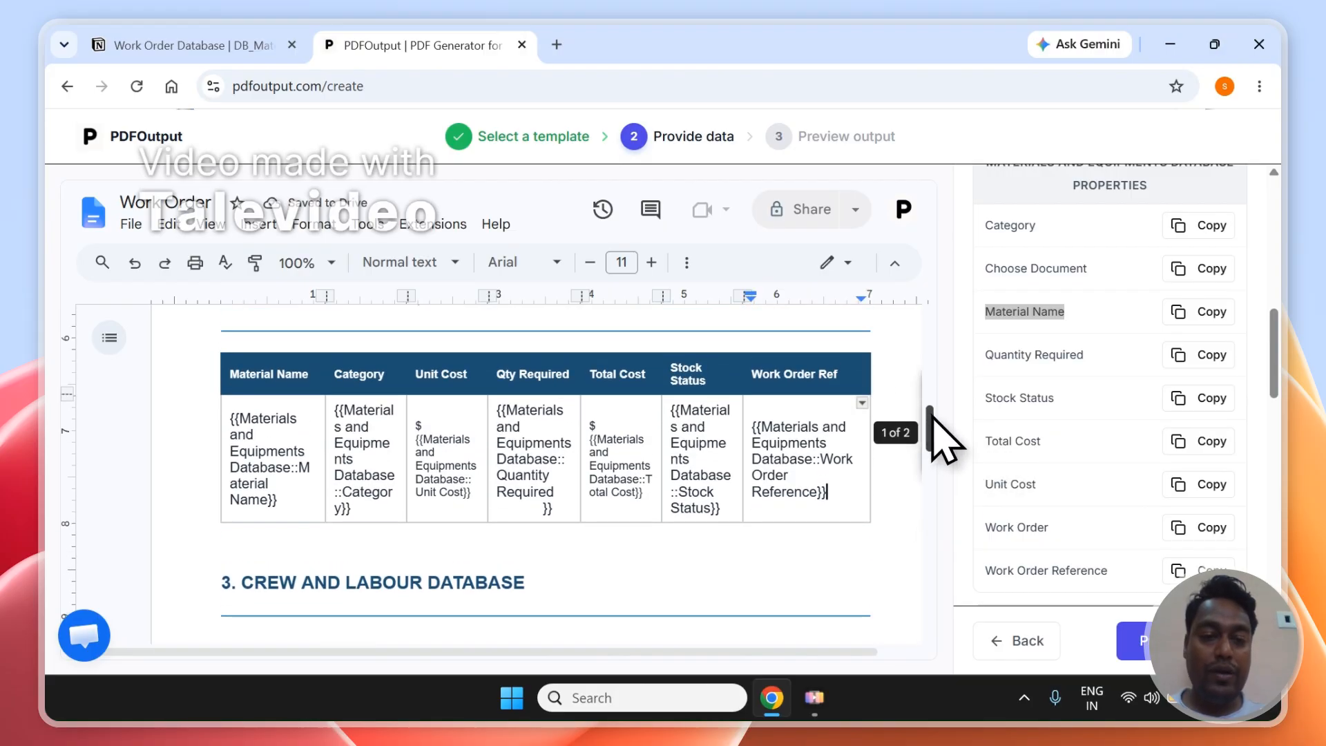
In Notion's DB_WorkOrder view, also link "Shingles, Roofing Nails, Waterproof Membrane" to the Parking Lot Resurfacing record, and return to PDFOutput.
click(138, 45)
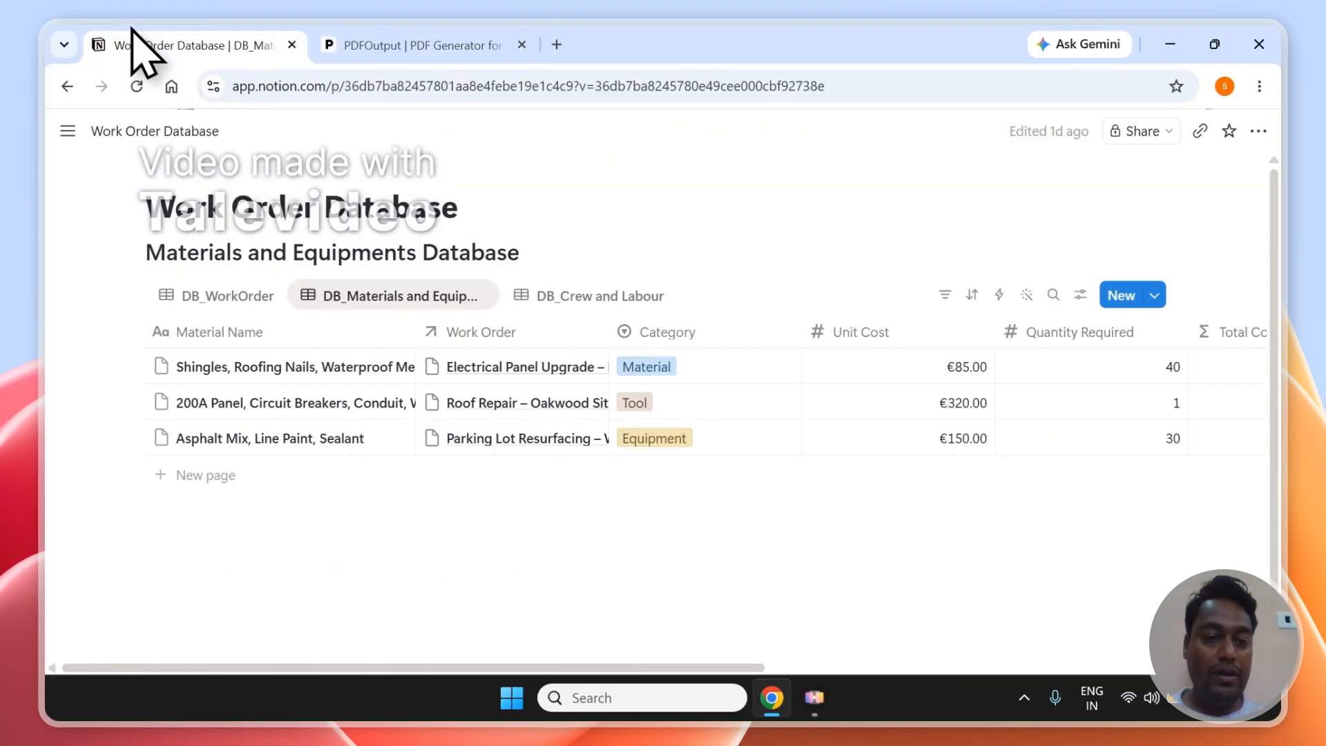
click(262, 303)
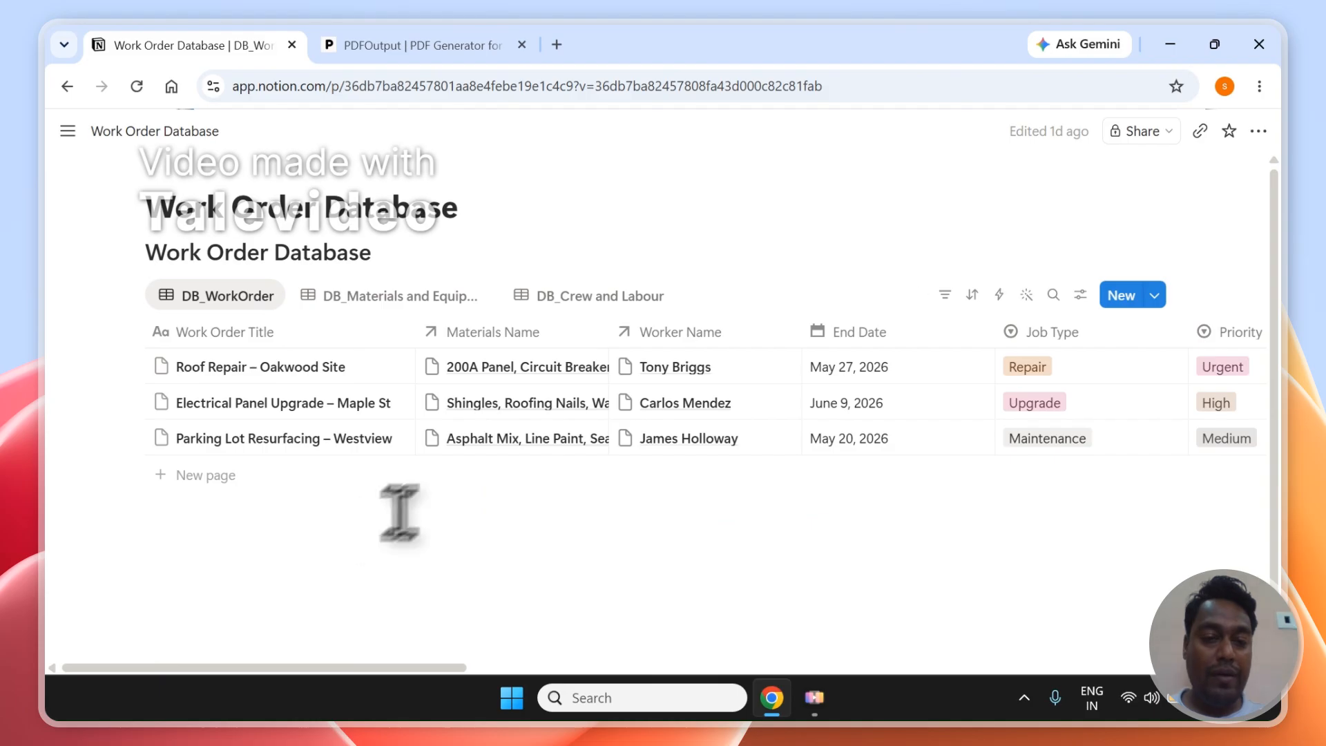
click(567, 437)
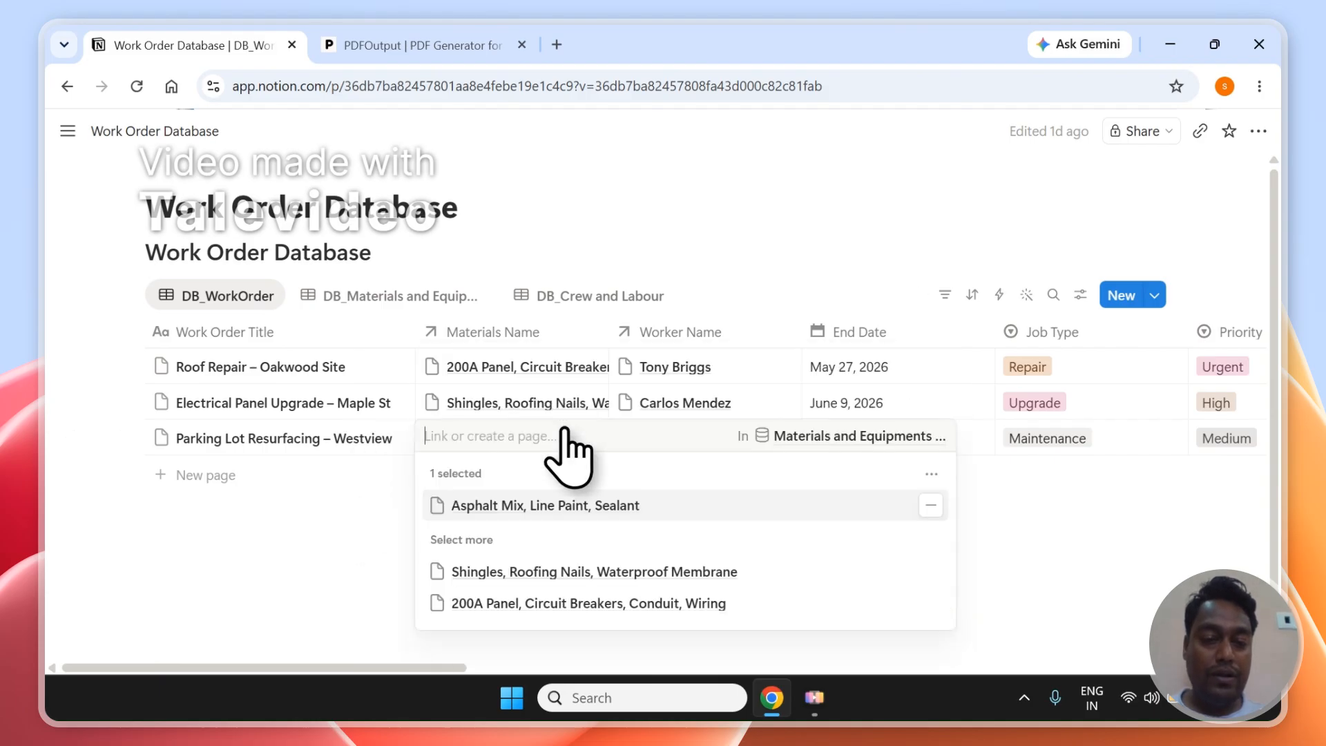
click(580, 571)
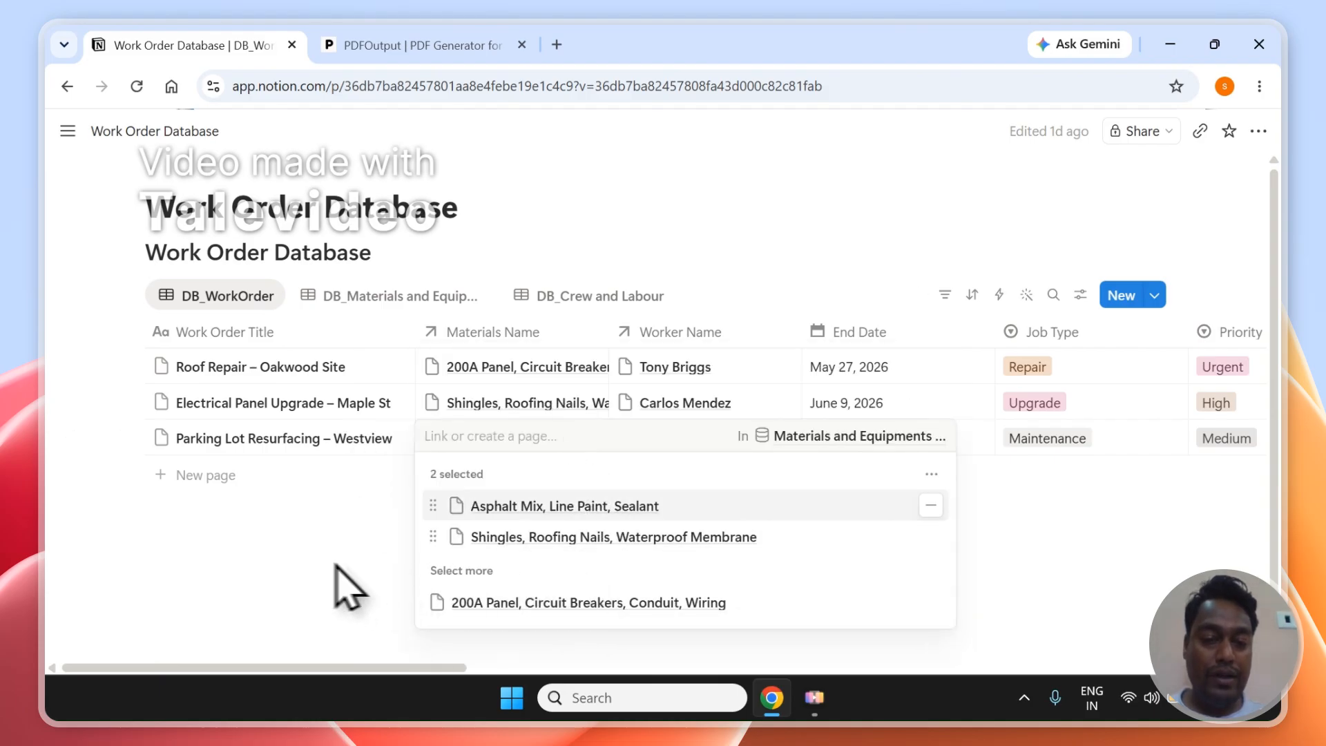
click(349, 566)
click(400, 45)
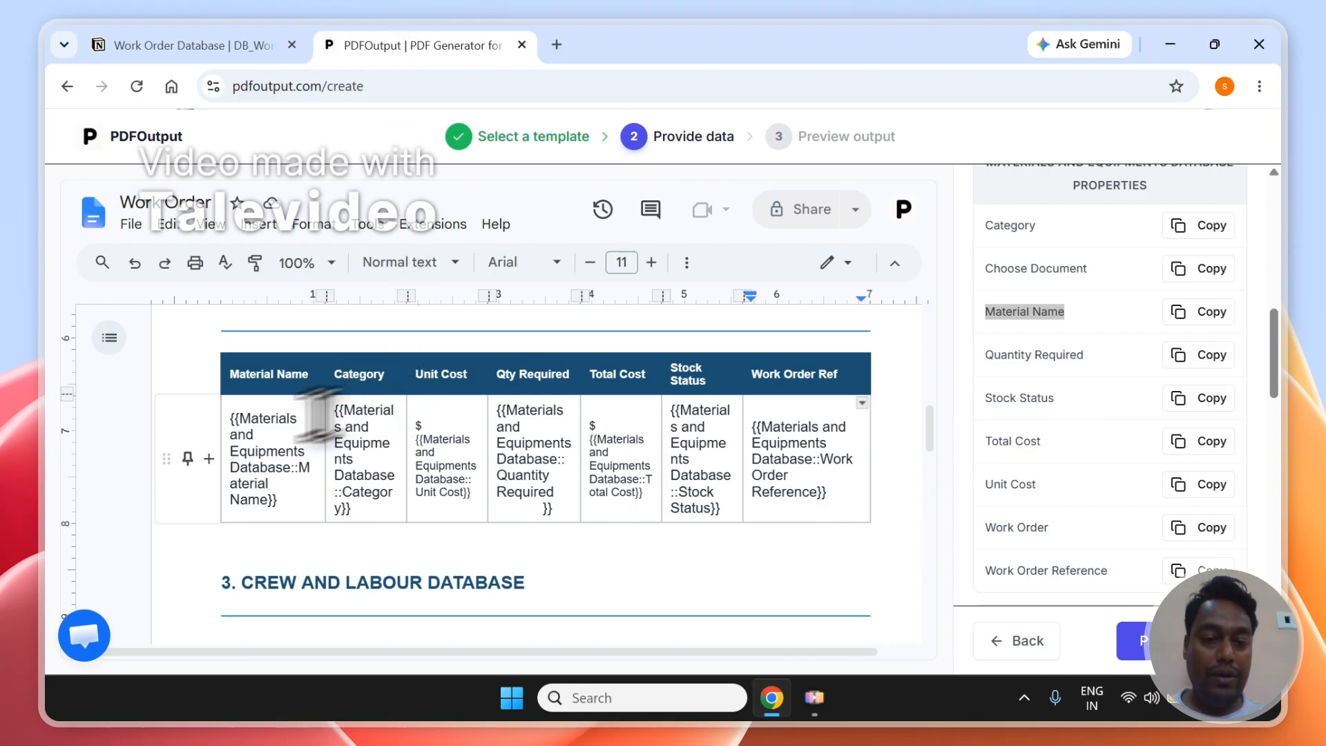
Review the PDF File Name and PDF Attachment Field settings, comparing the file name field with the Work Order Title column in Notion.
drag(1280, 319, 1278, 488)
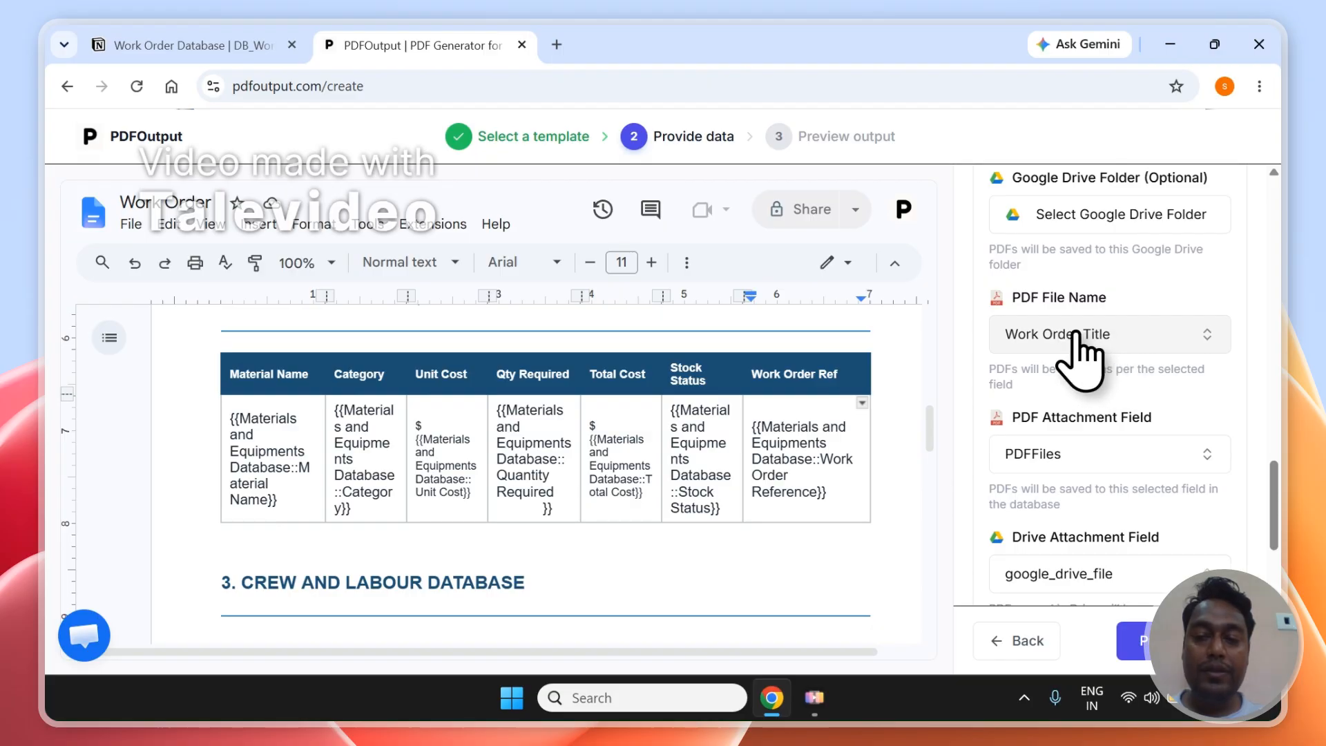
click(194, 45)
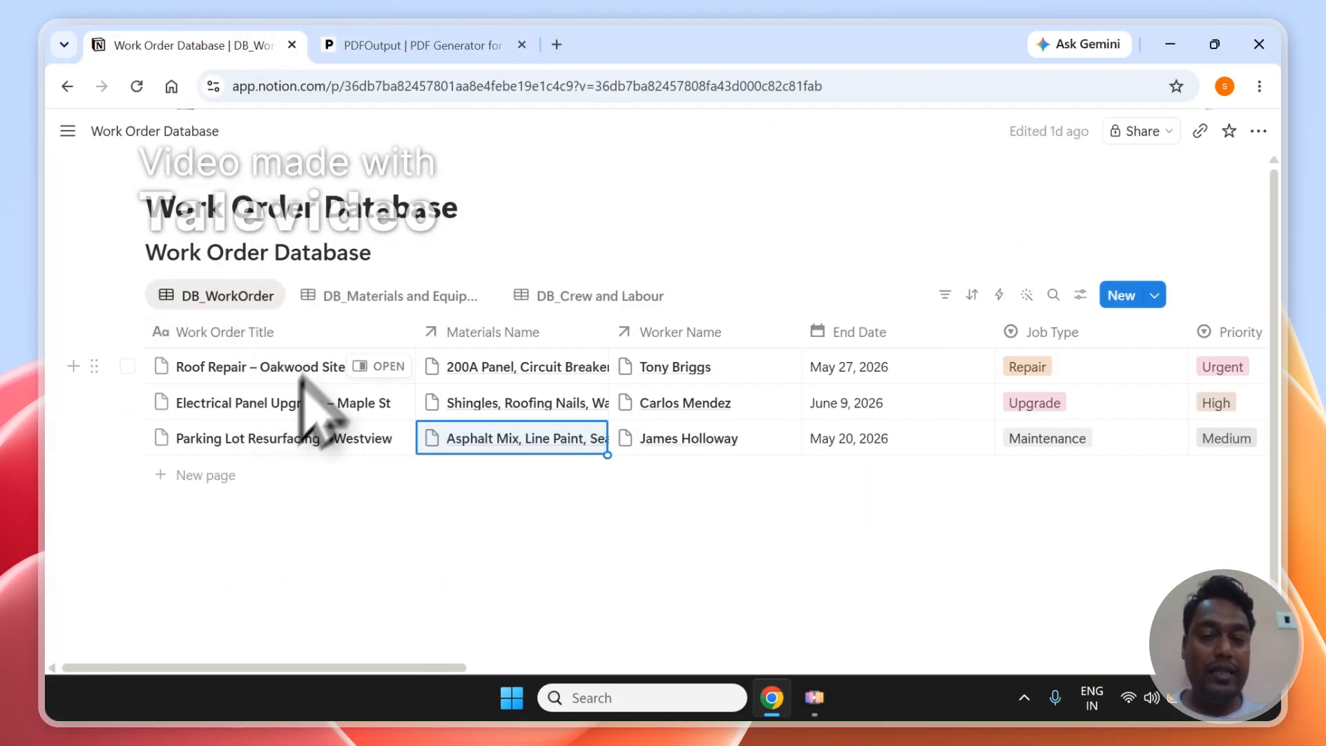
click(469, 43)
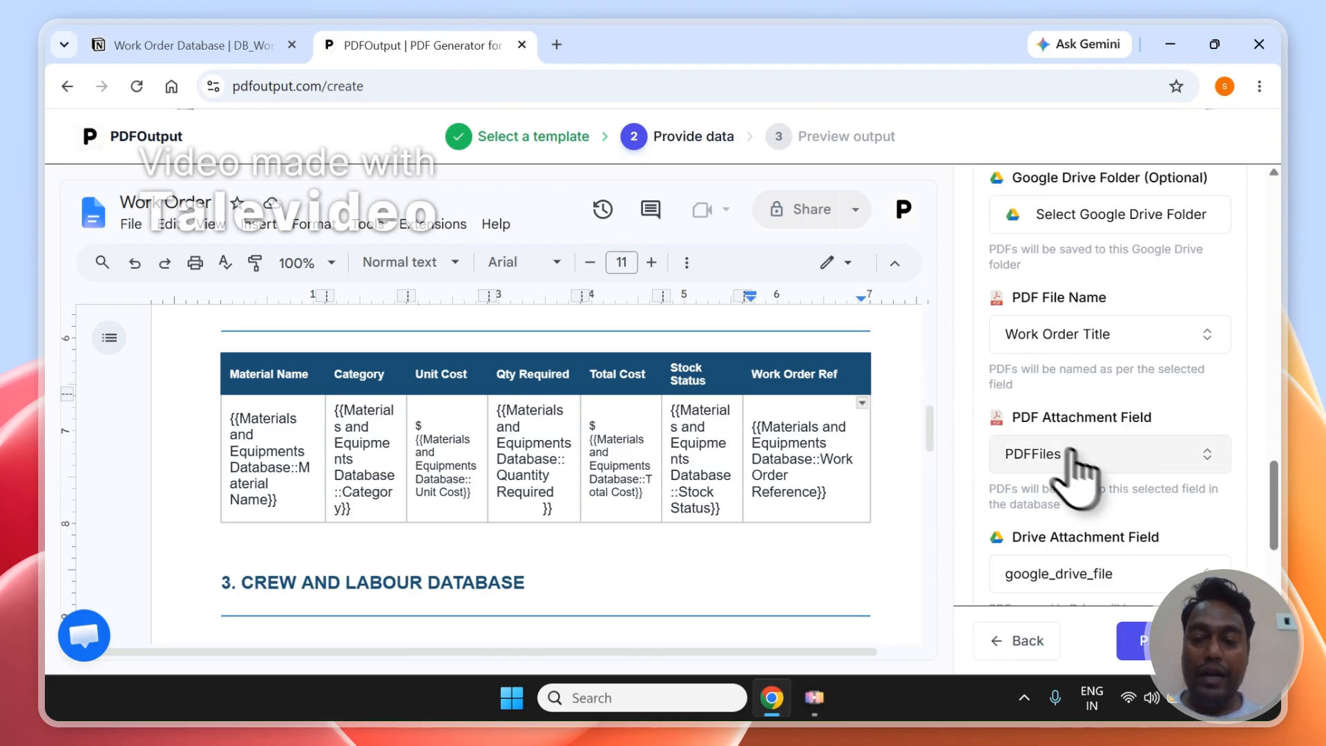
Clear the existing attachments from the PDFFiles column for all three work orders in Notion.
click(193, 45)
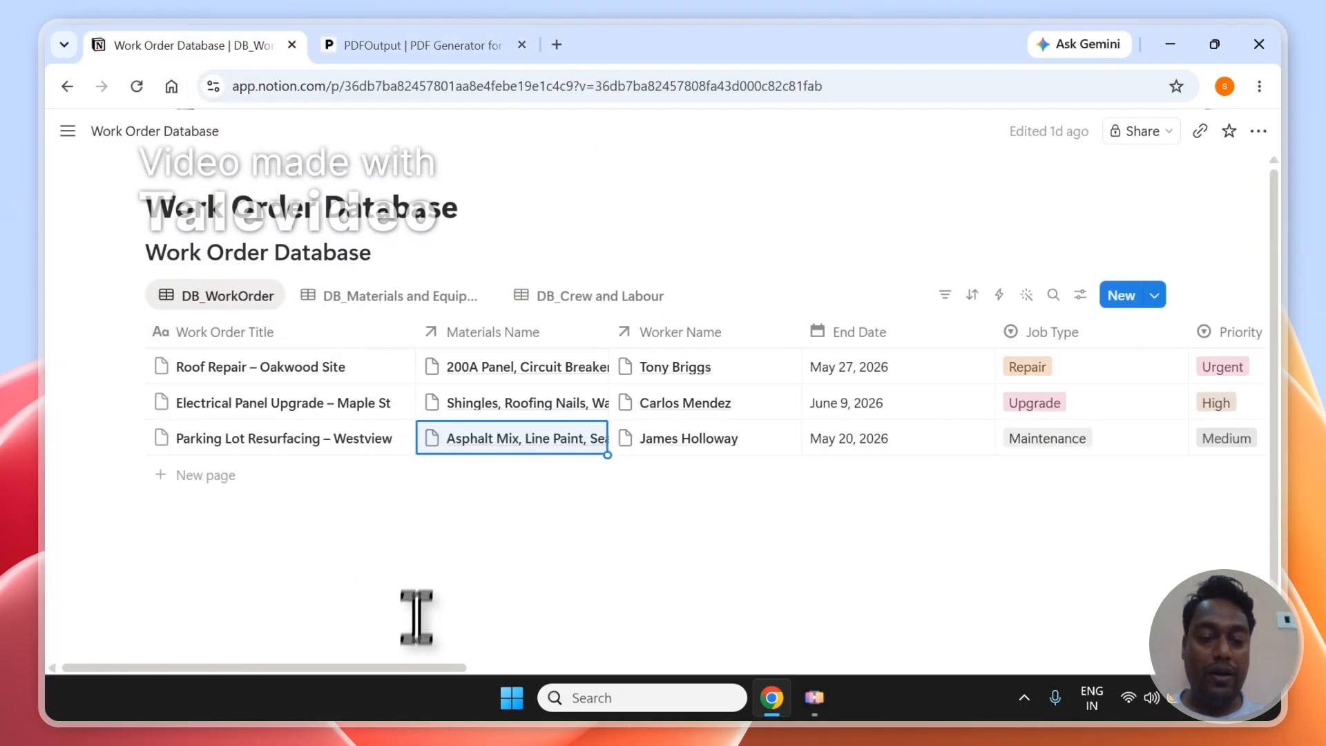
drag(408, 667, 1115, 670)
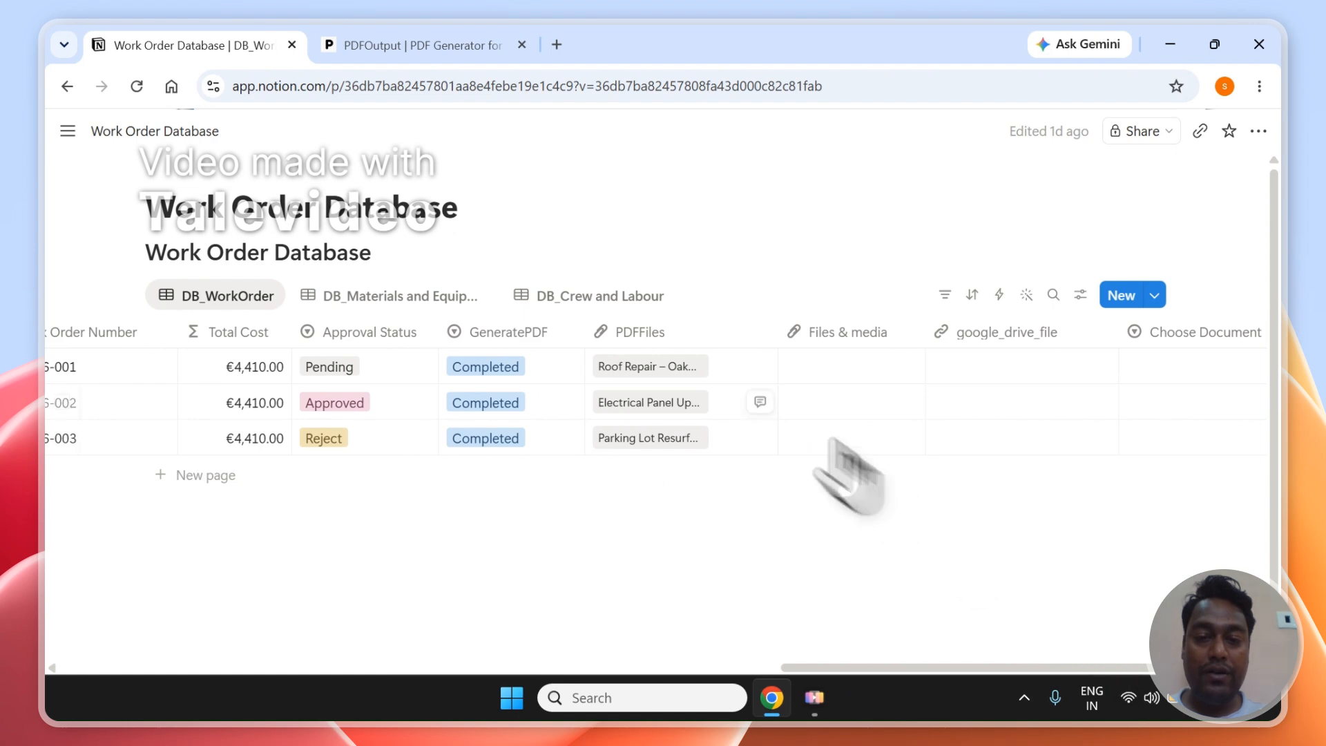
click(738, 443)
key(Escape)
key(Delete)
key(Up)
key(Delete)
key(Up)
key(Delete)
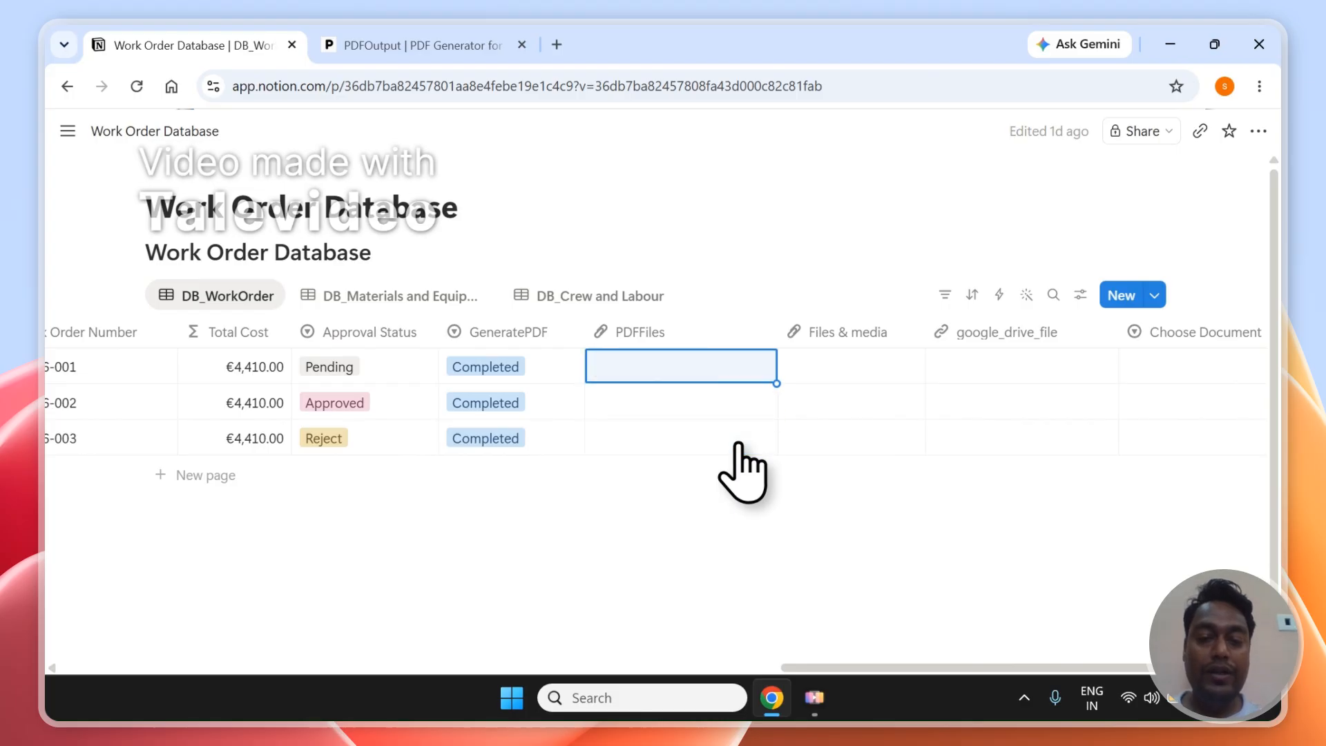
Set GeneratePDF to In Progress for all three work orders.
key(Left)
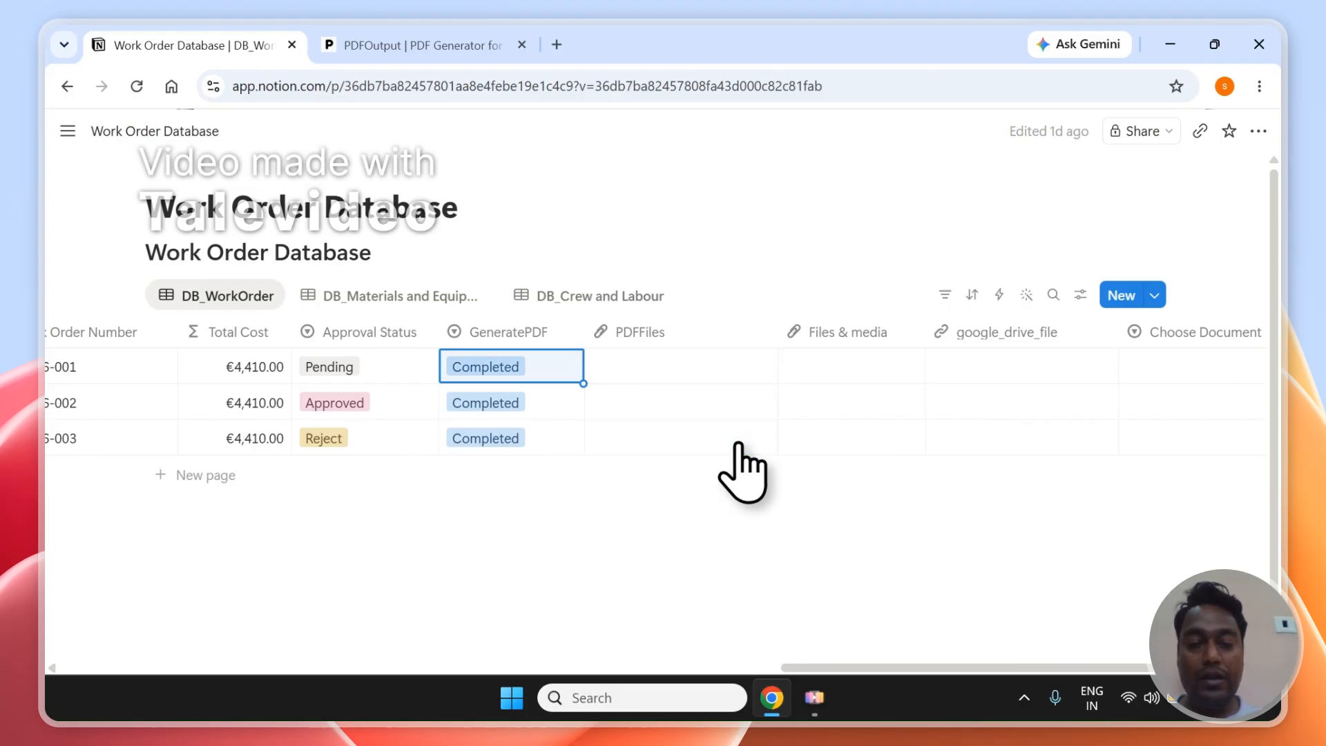
click(512, 440)
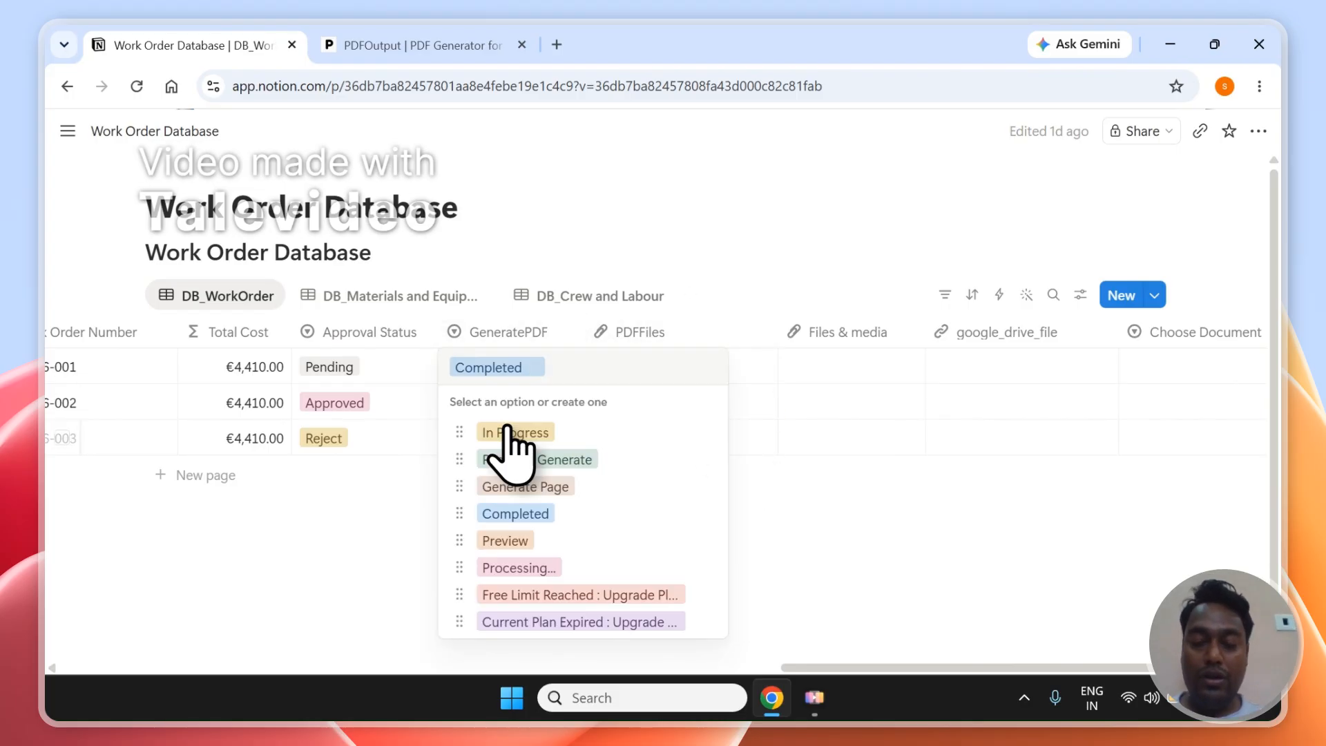
key(Down)
key(Return)
key(Up)
key(ctrl+c)
key(Down)
key(ctrl+v)
key(Down)
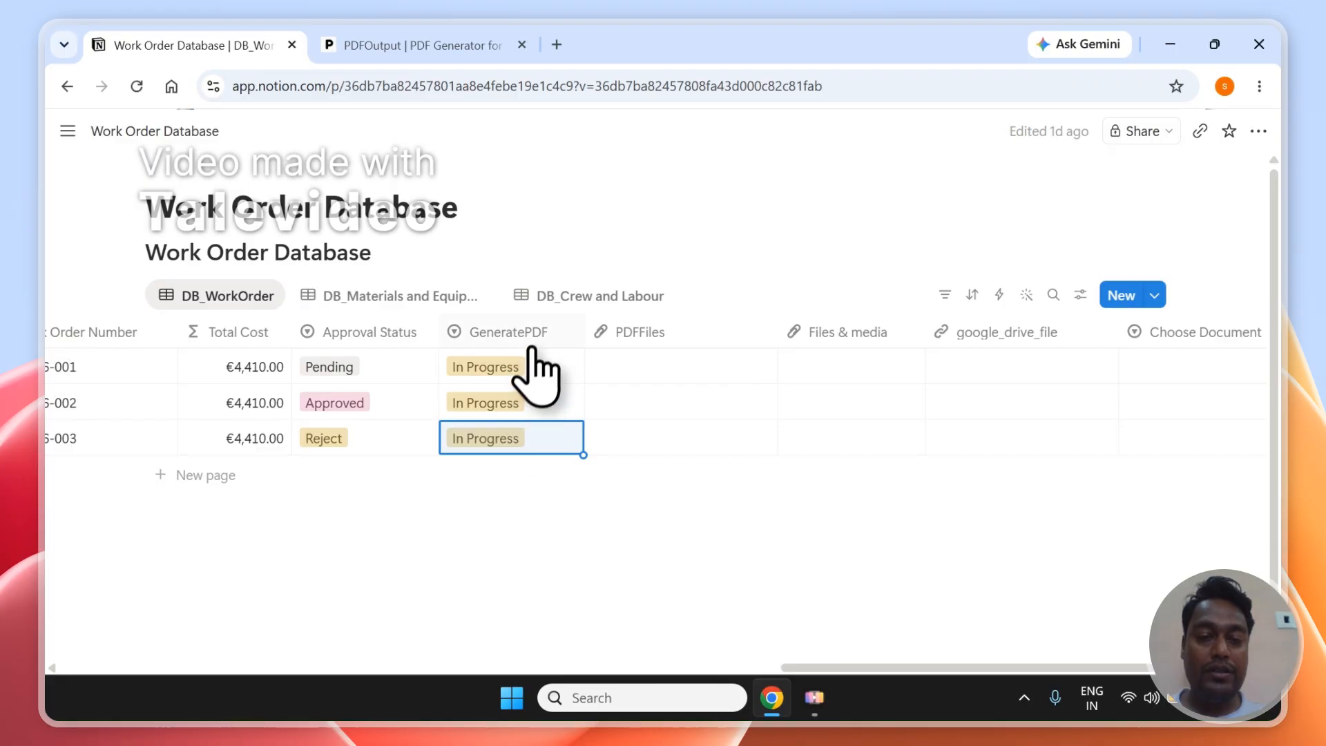
Return to PDFOutput and check the Drive Attachment Field and Overwrite Files settings.
click(506, 43)
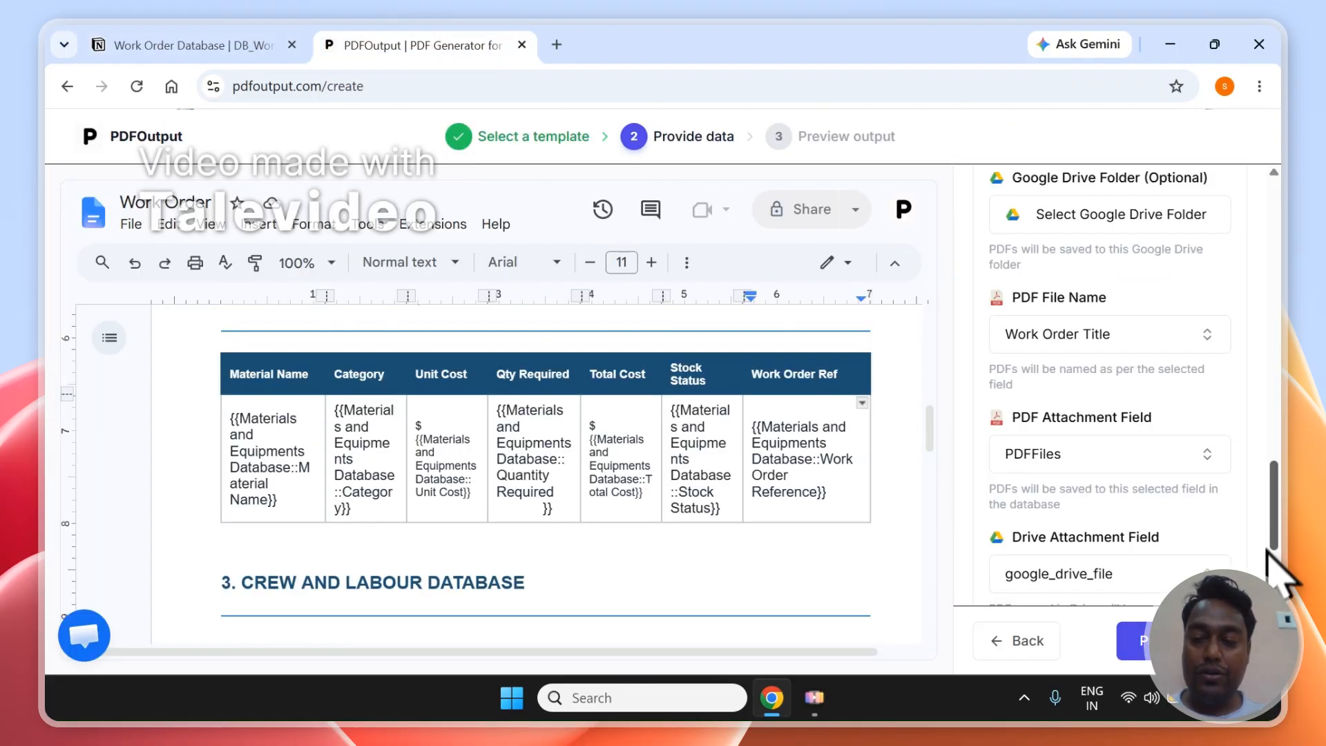
mouse_move(1268, 549)
mouse_down()
mouse_move(1281, 532)
mouse_move(1282, 444)
mouse_move(1284, 556)
mouse_up()
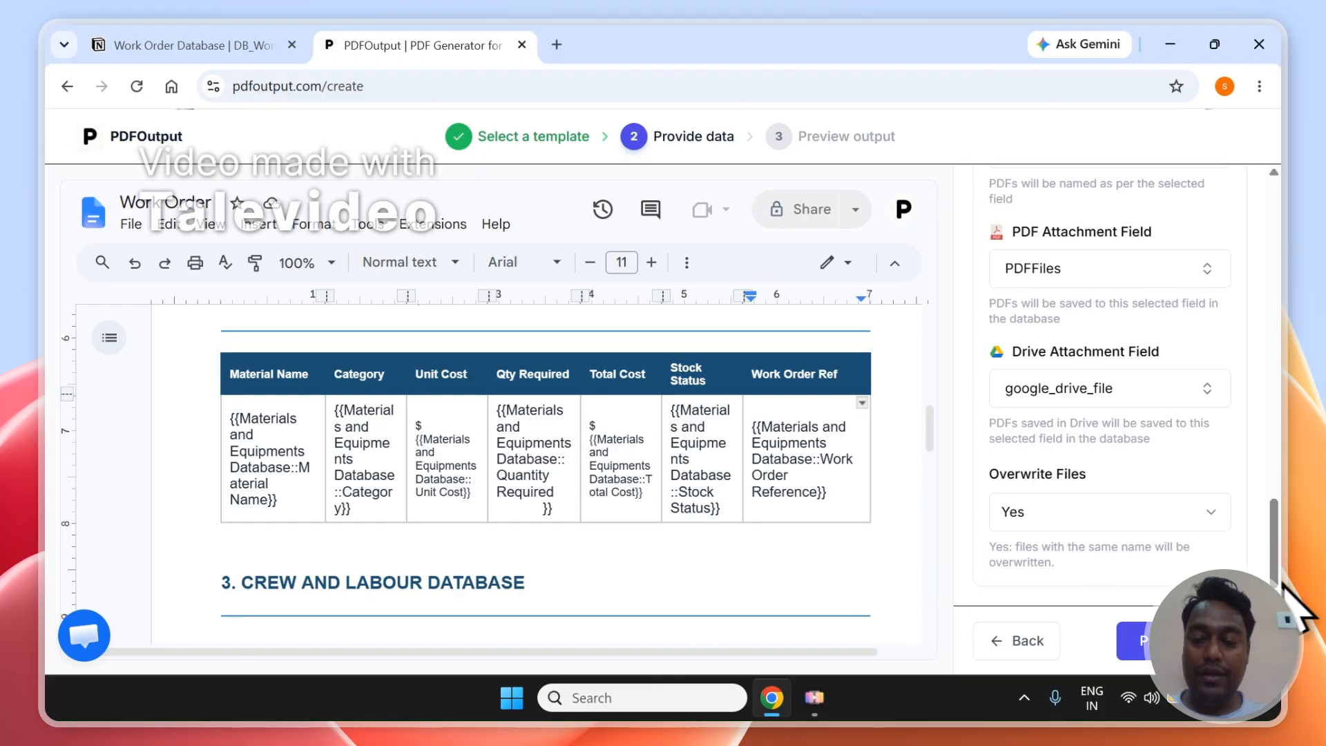
Generate a preview PDF for the work order, and check its GeneratePDF and PDFFiles values in Notion during processing.
click(1172, 641)
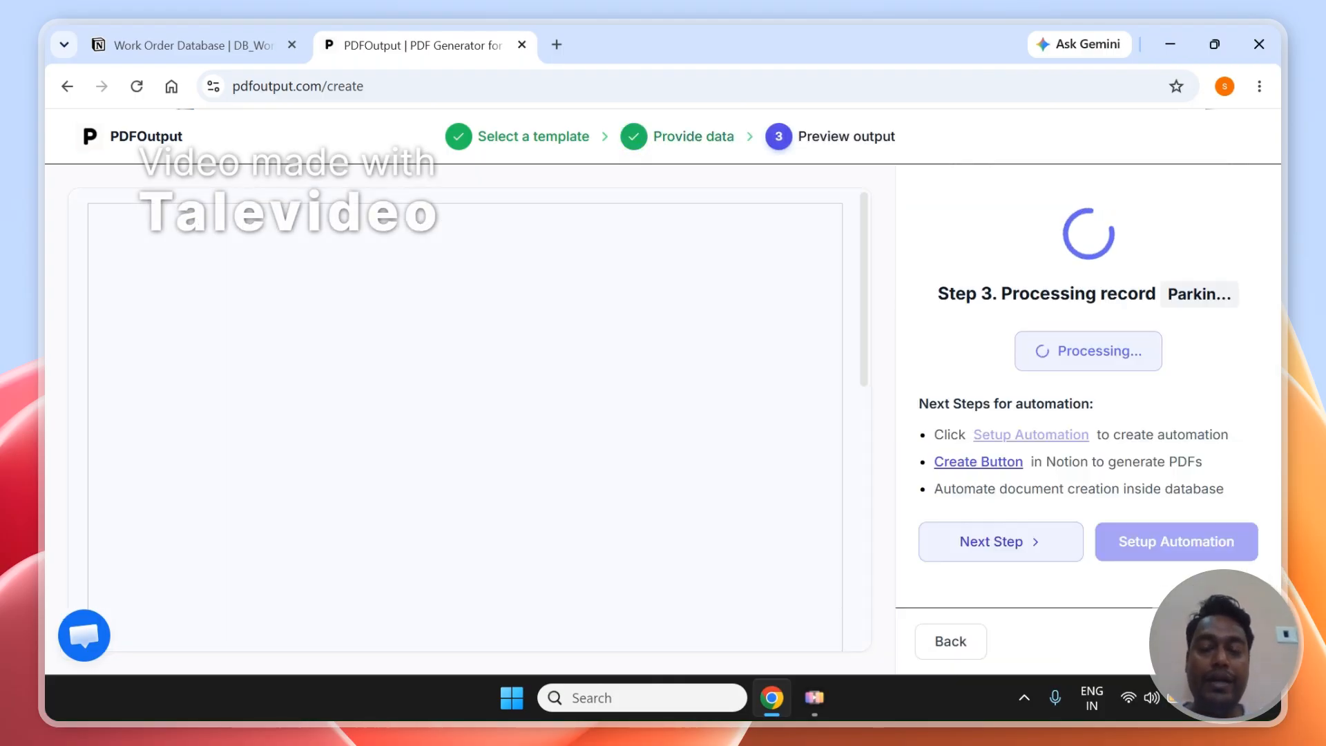
click(222, 31)
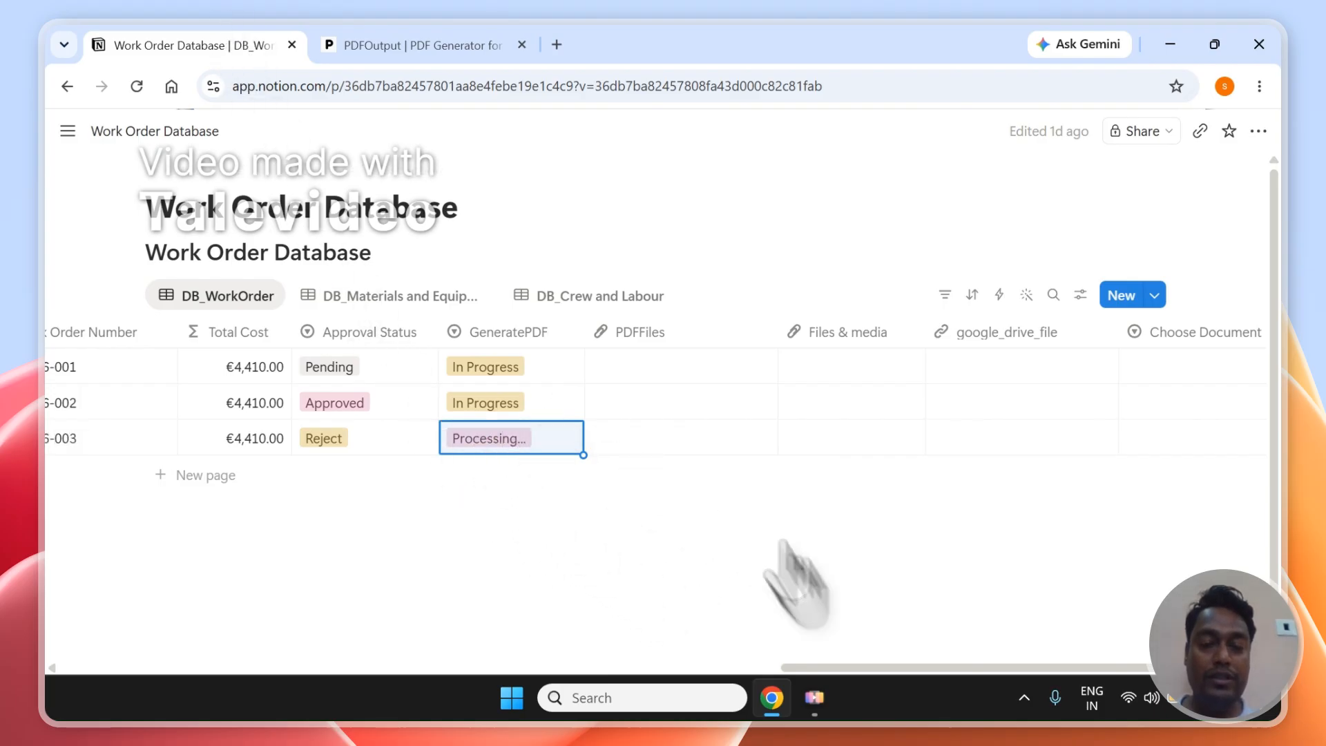
click(506, 42)
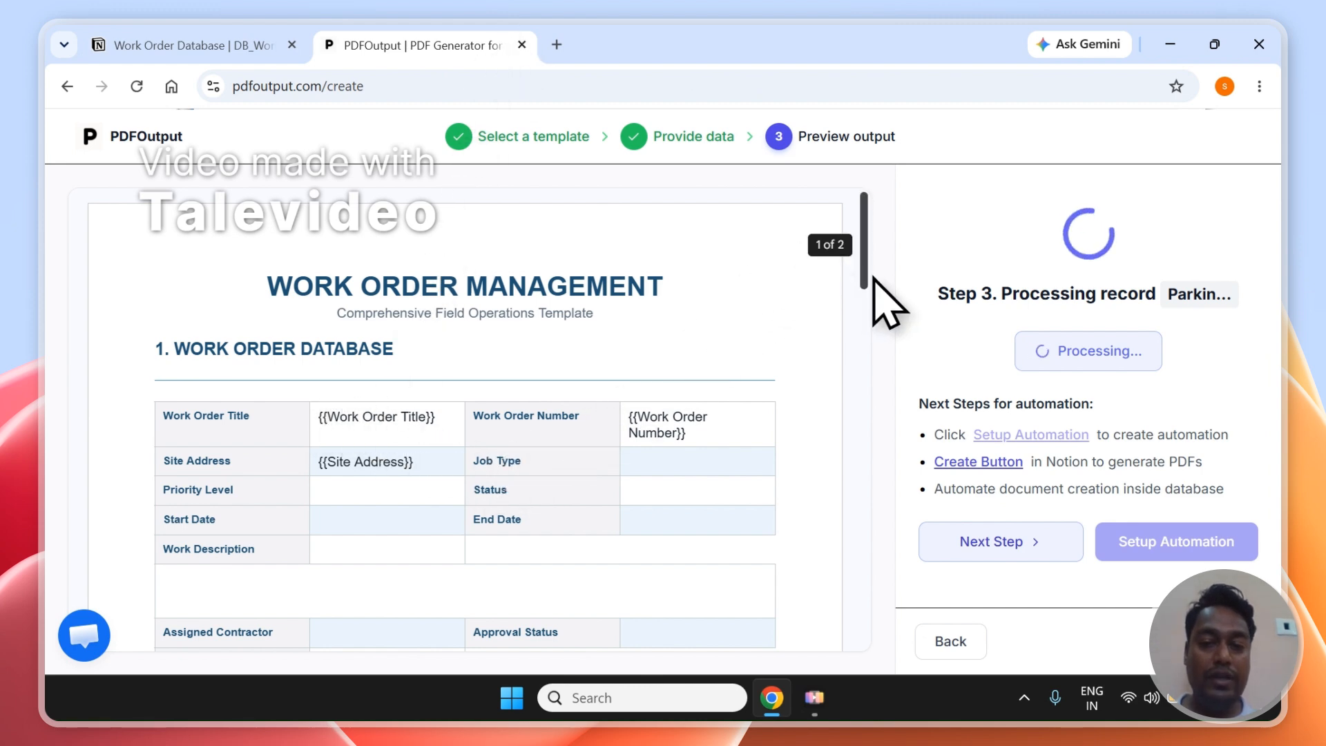
drag(873, 277, 877, 392)
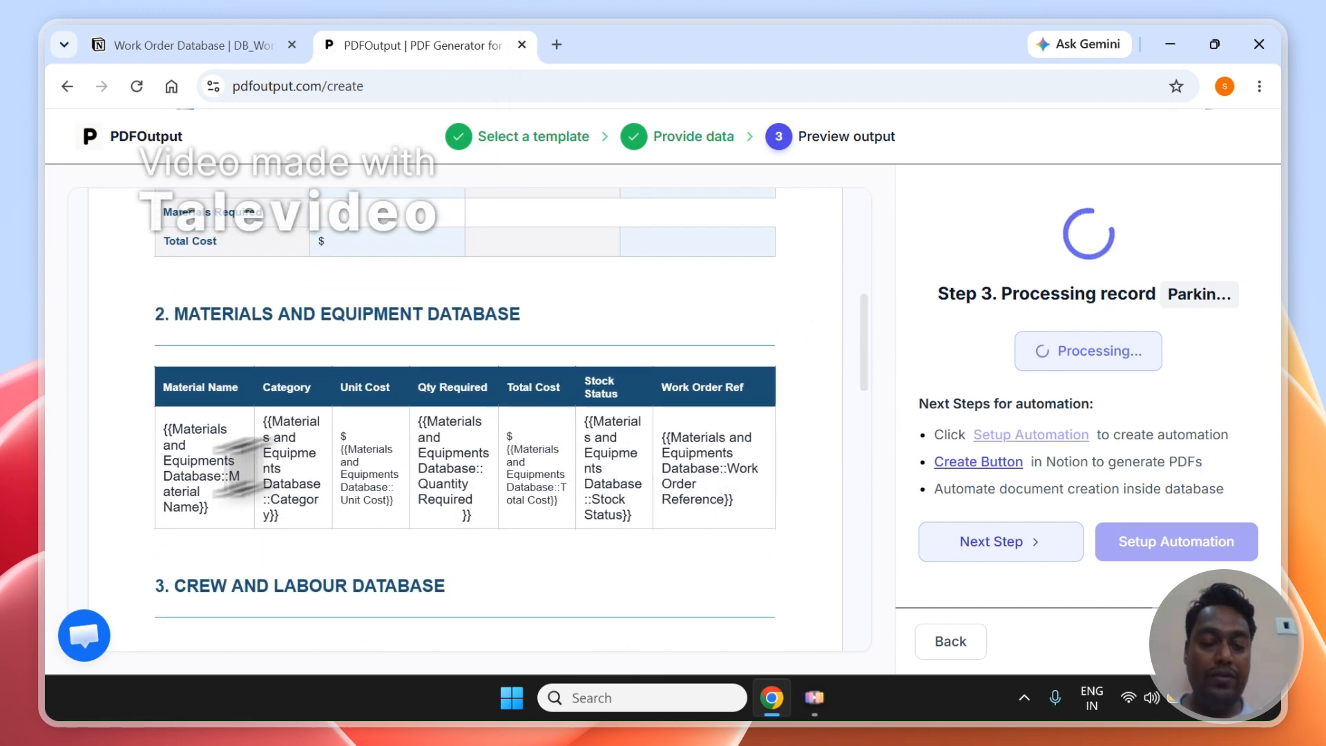
click(162, 45)
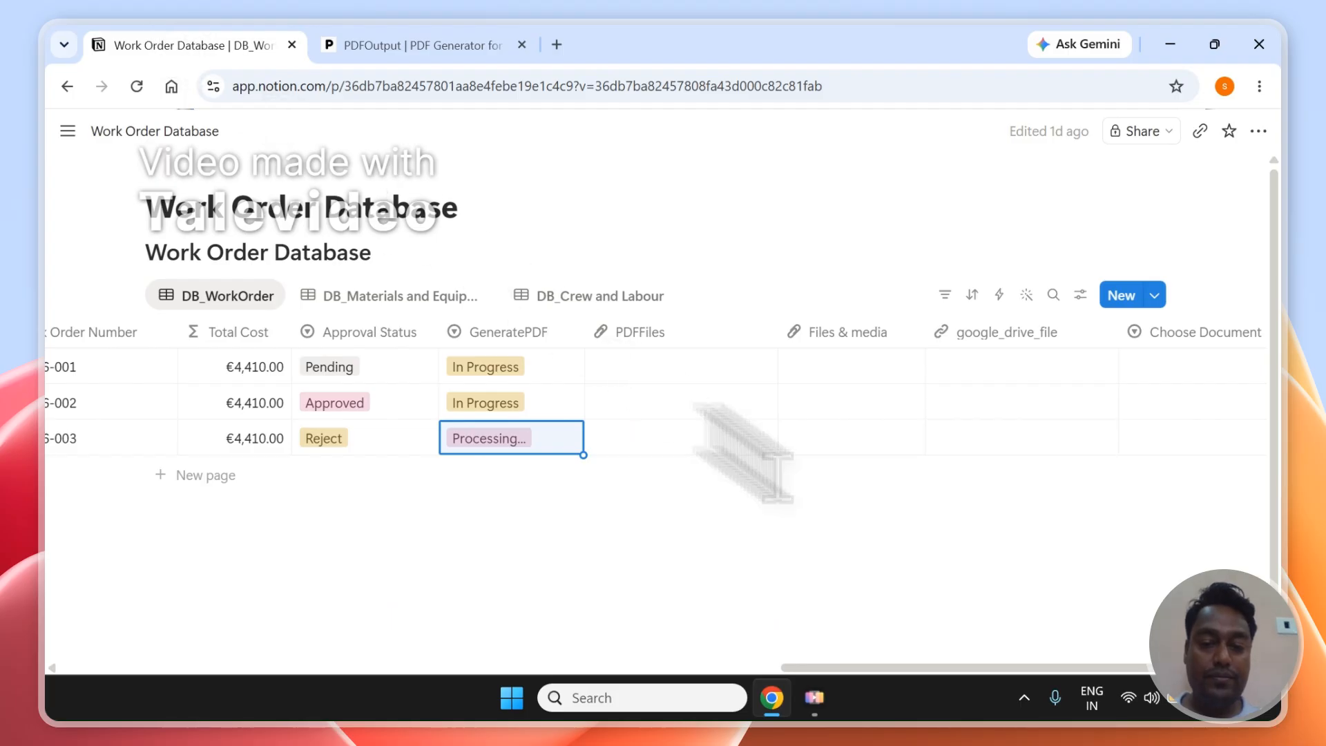
drag(926, 667, 961, 566)
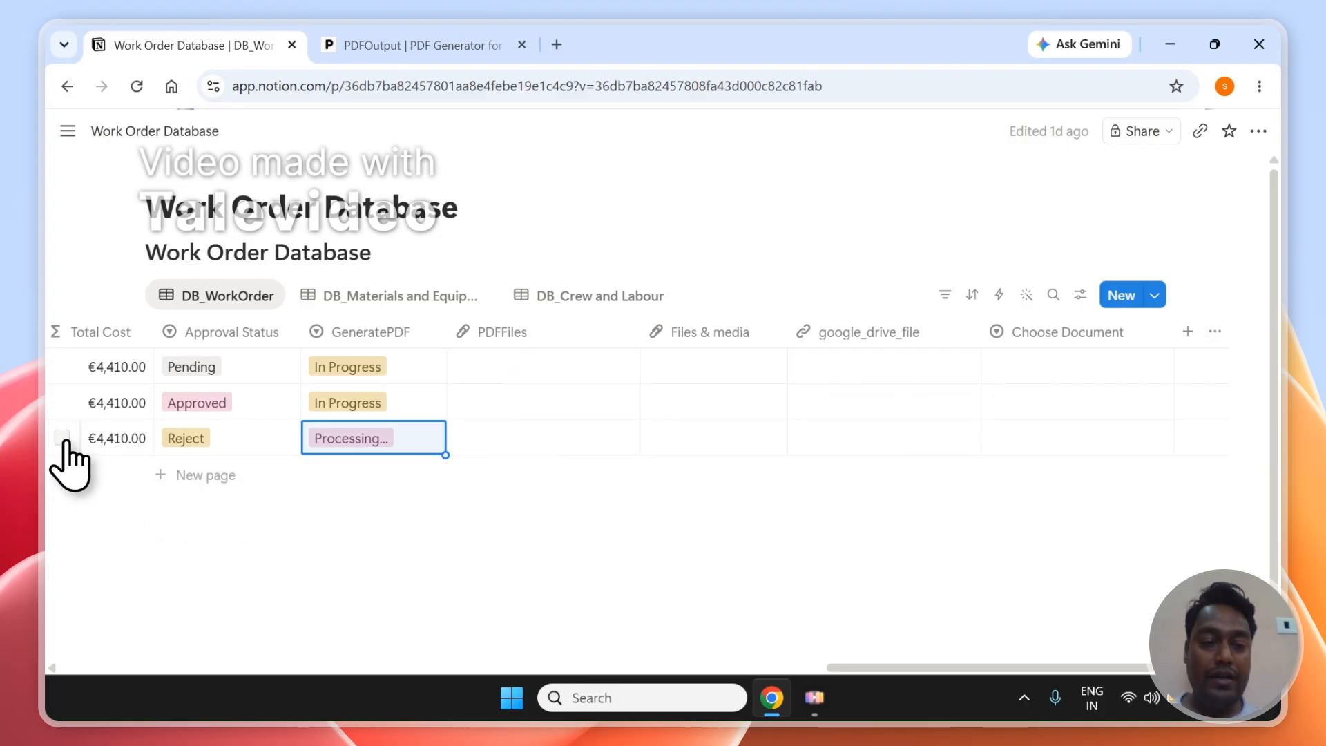
click(62, 438)
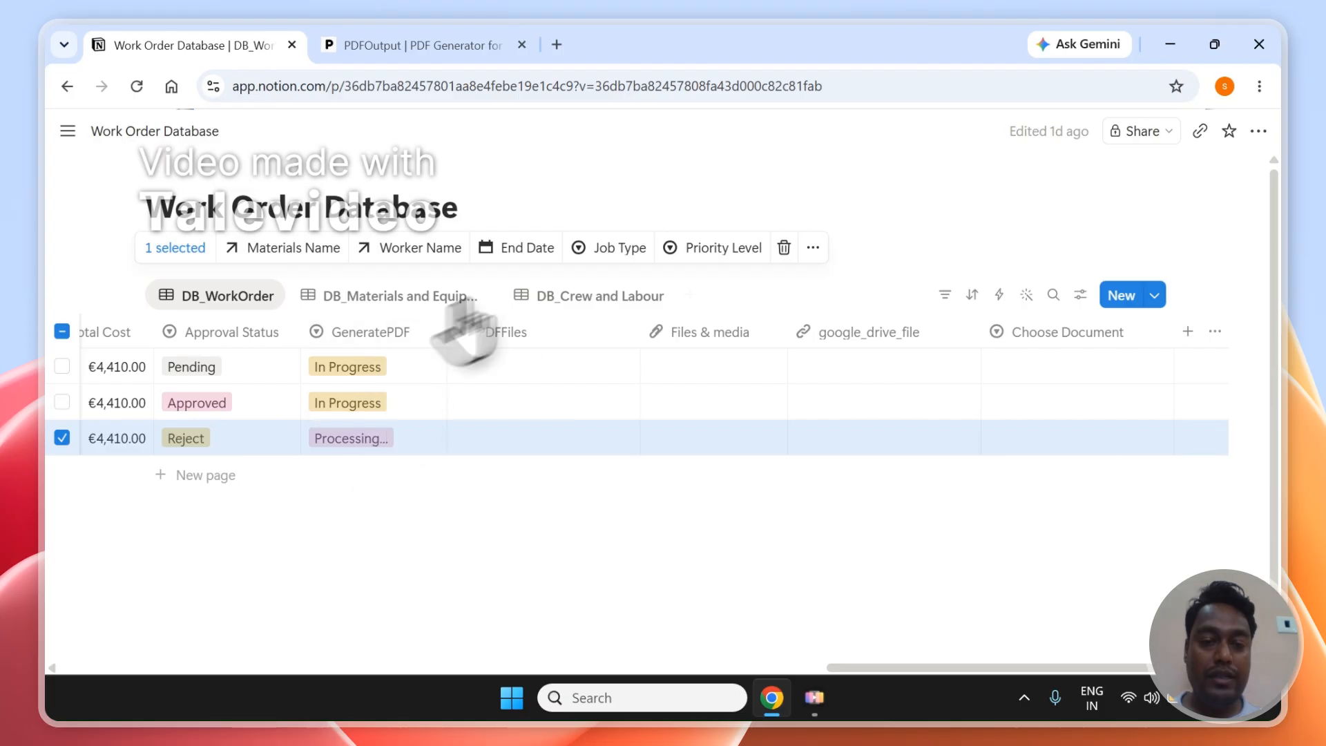
click(525, 492)
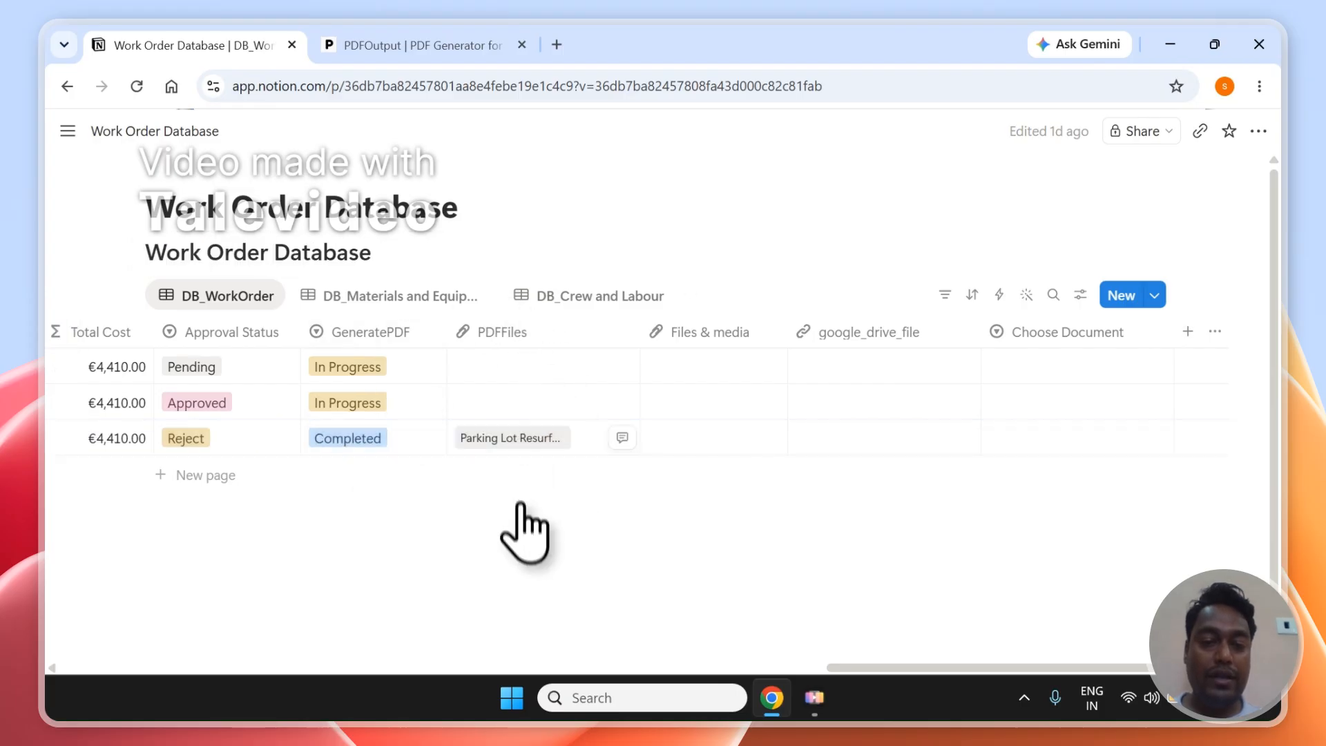
Review the generated PDF in PDFOutput, examining the work order details and the rows of the materials and equipment table.
click(372, 44)
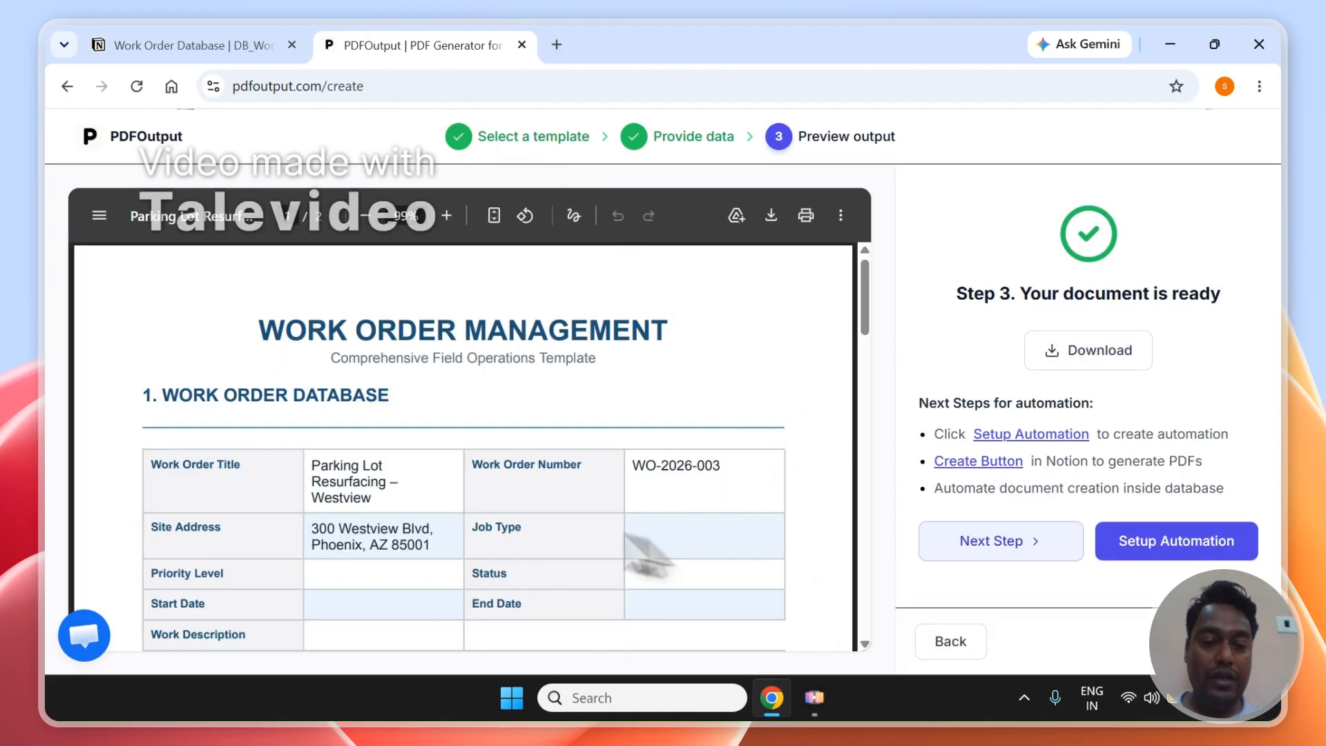
drag(338, 480, 518, 541)
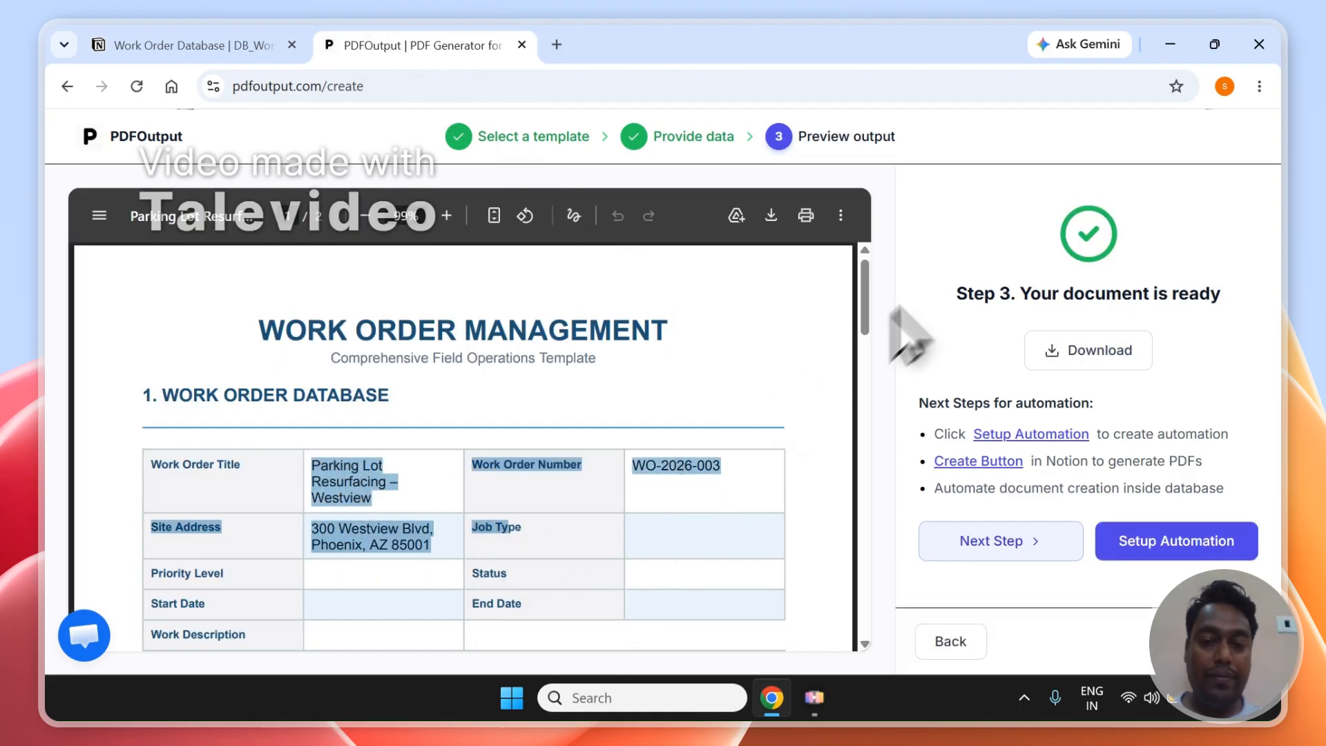
drag(871, 296, 873, 378)
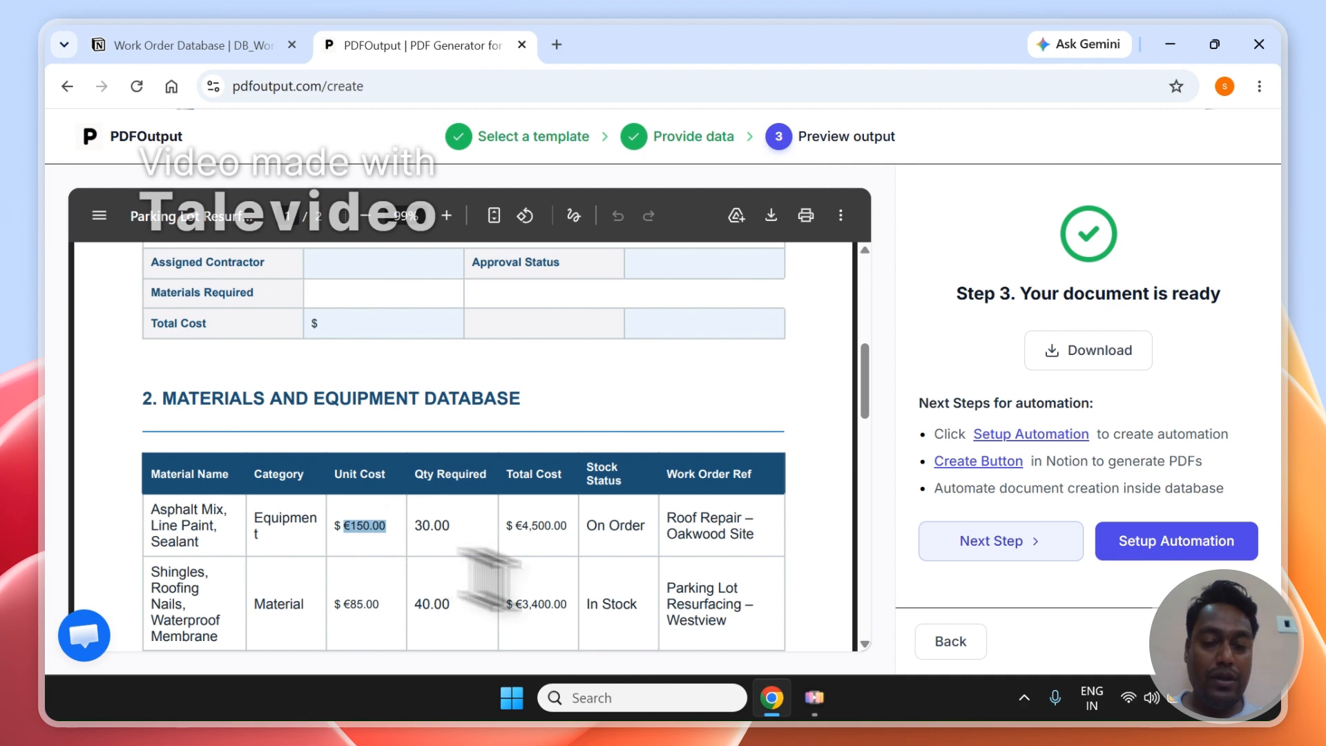
drag(865, 394, 867, 420)
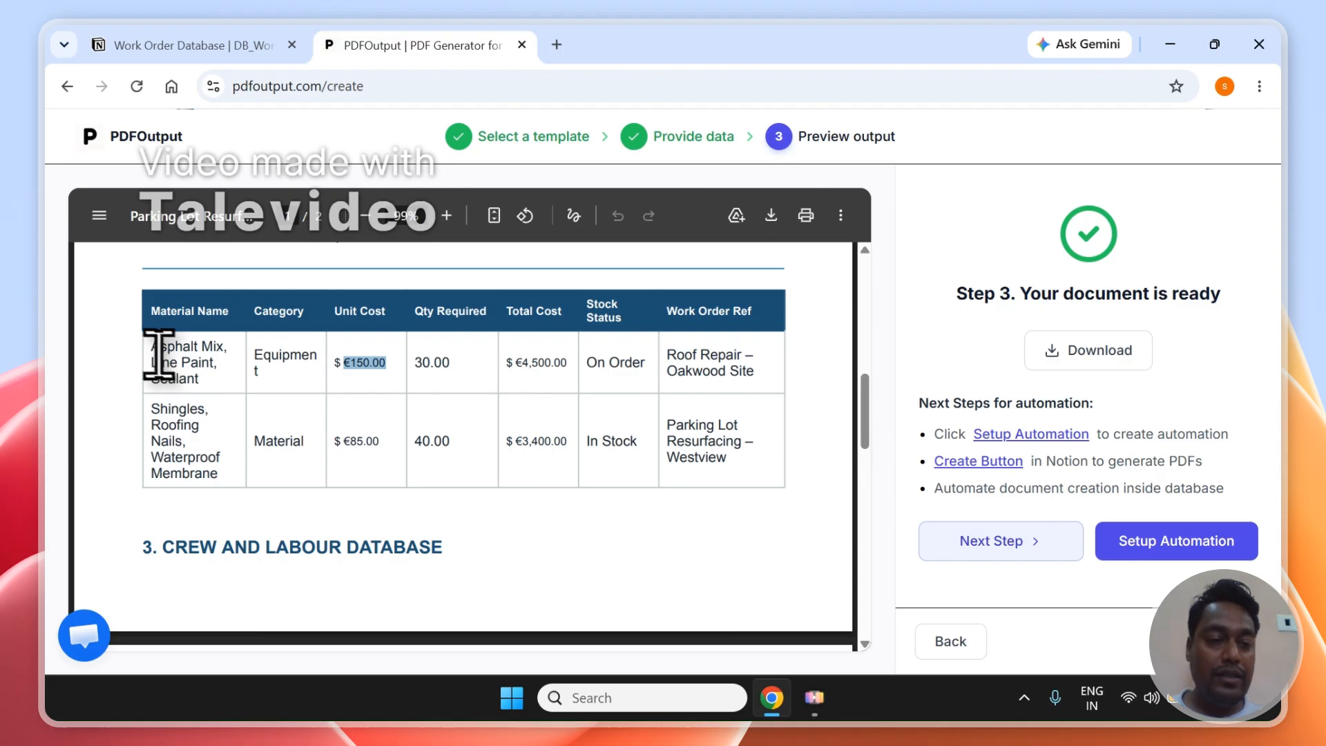
drag(224, 472, 155, 343)
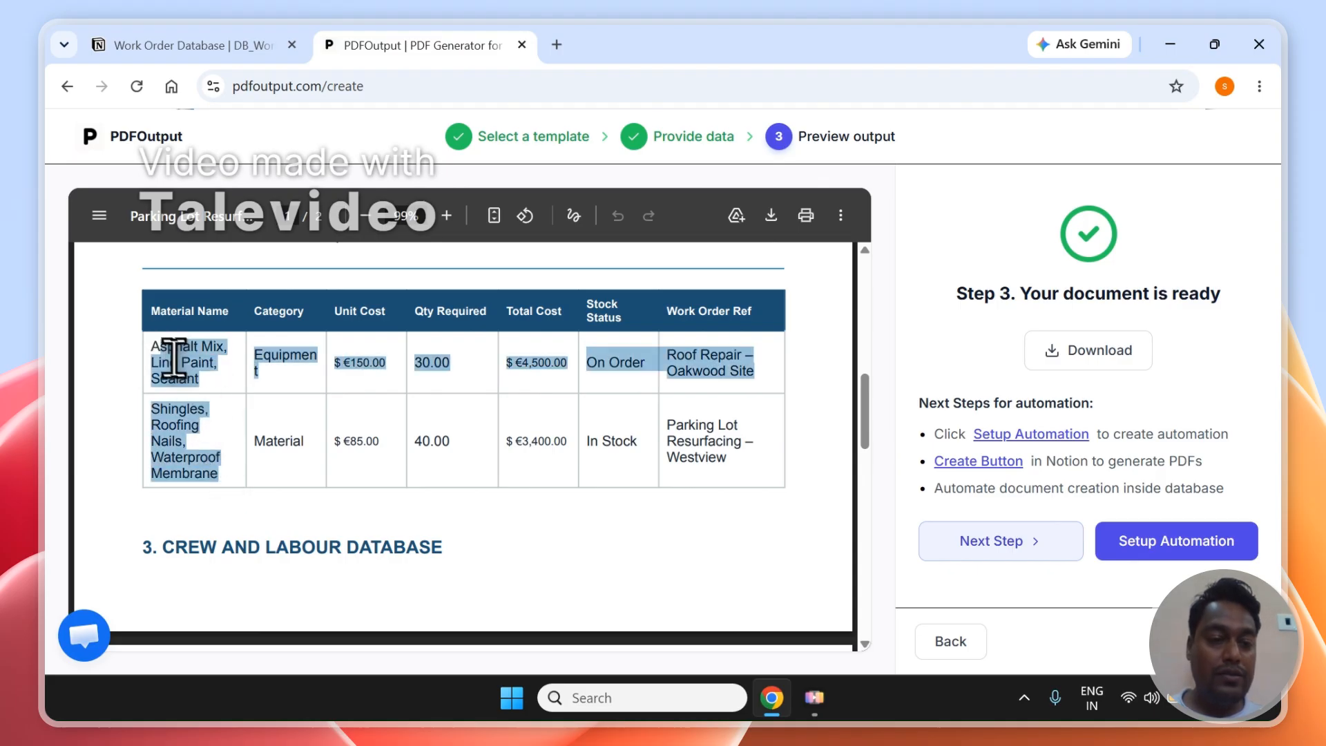
Switch to Notion and check which materials are linked to the Parking Lot Resurfacing – Westview work order.
click(159, 45)
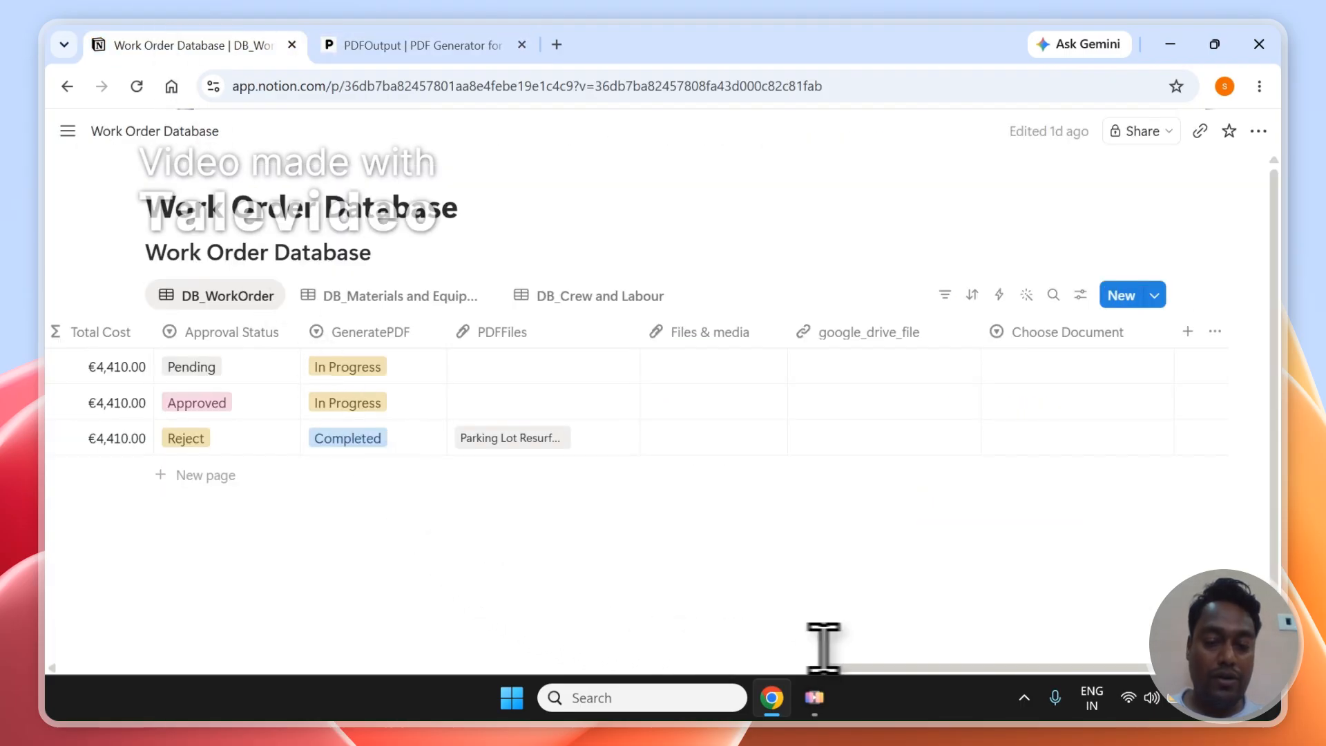
drag(852, 668, 165, 704)
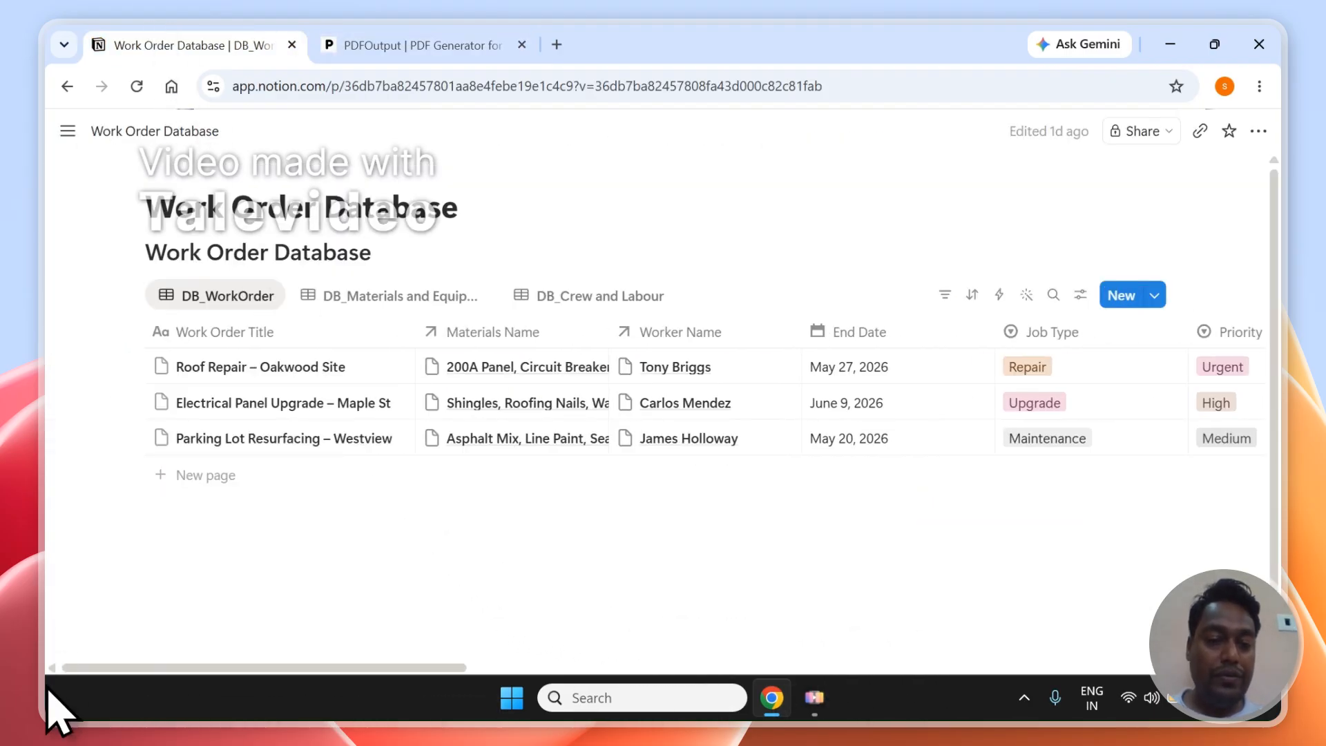
click(474, 431)
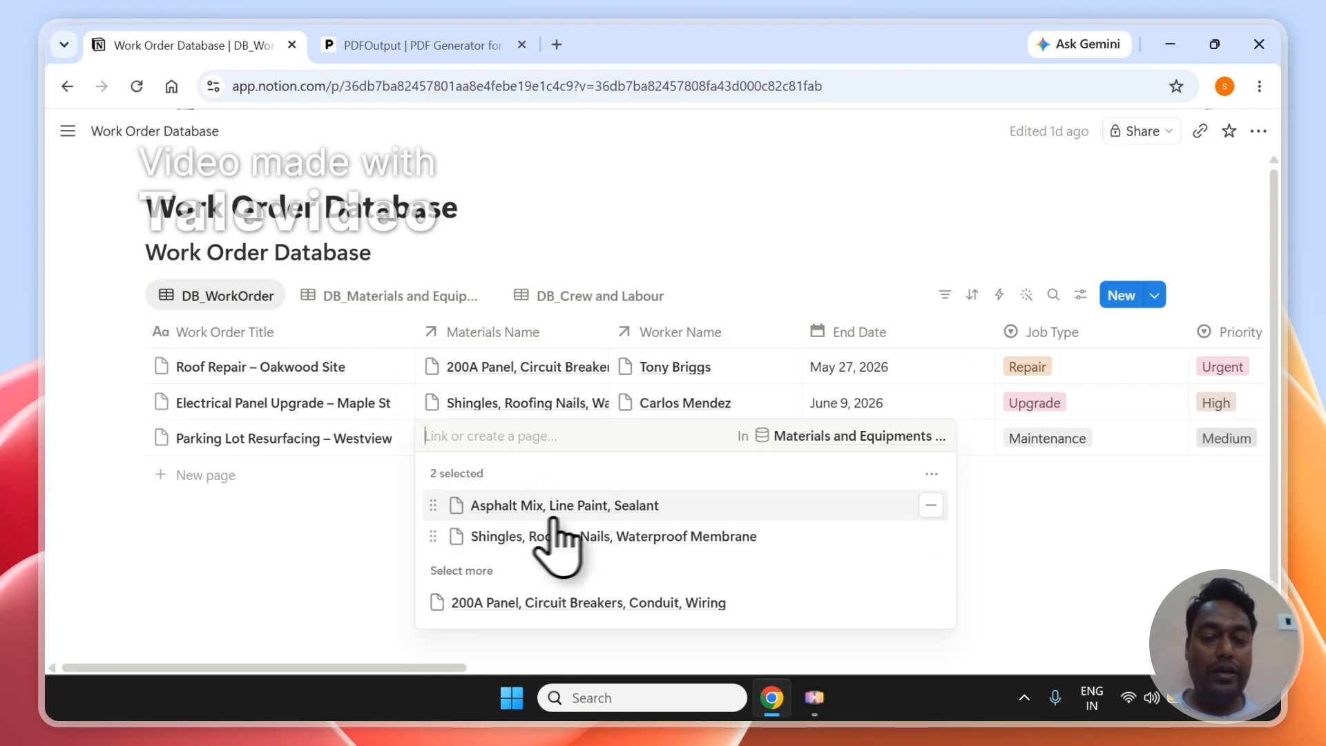
click(300, 537)
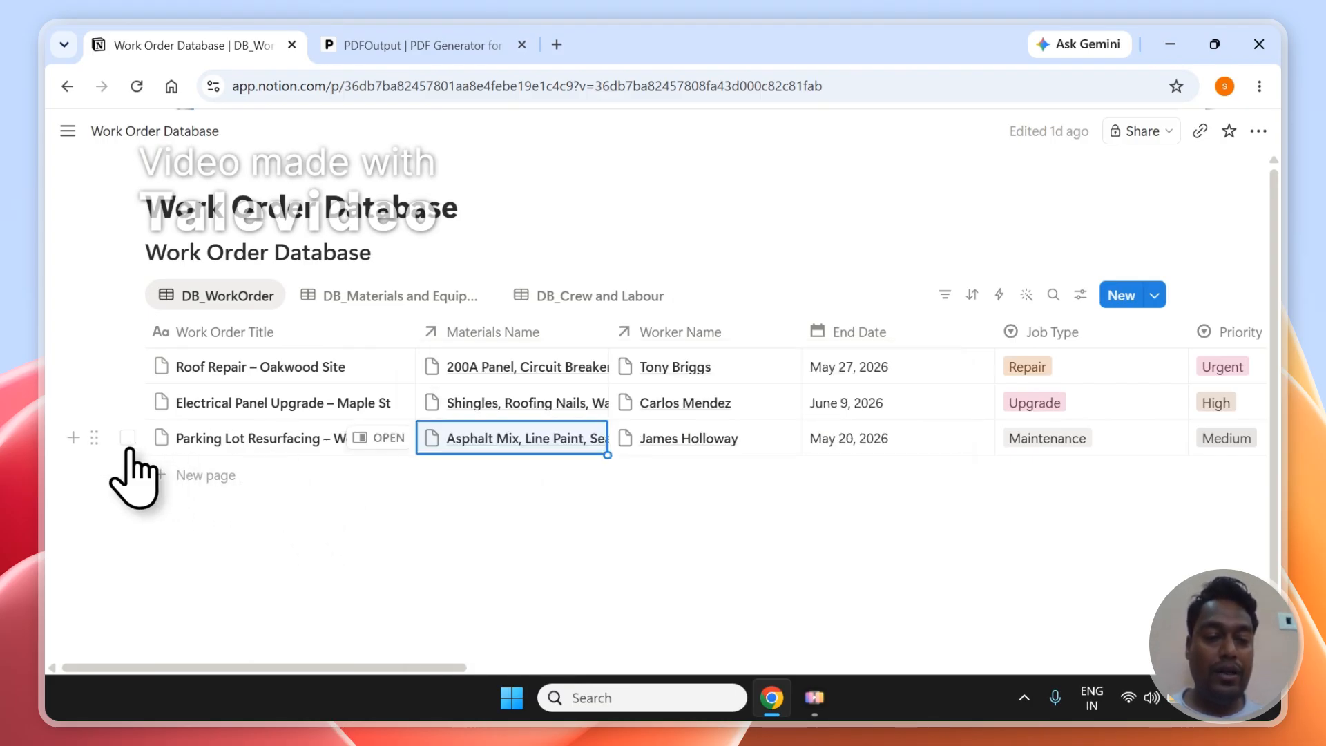
click(127, 441)
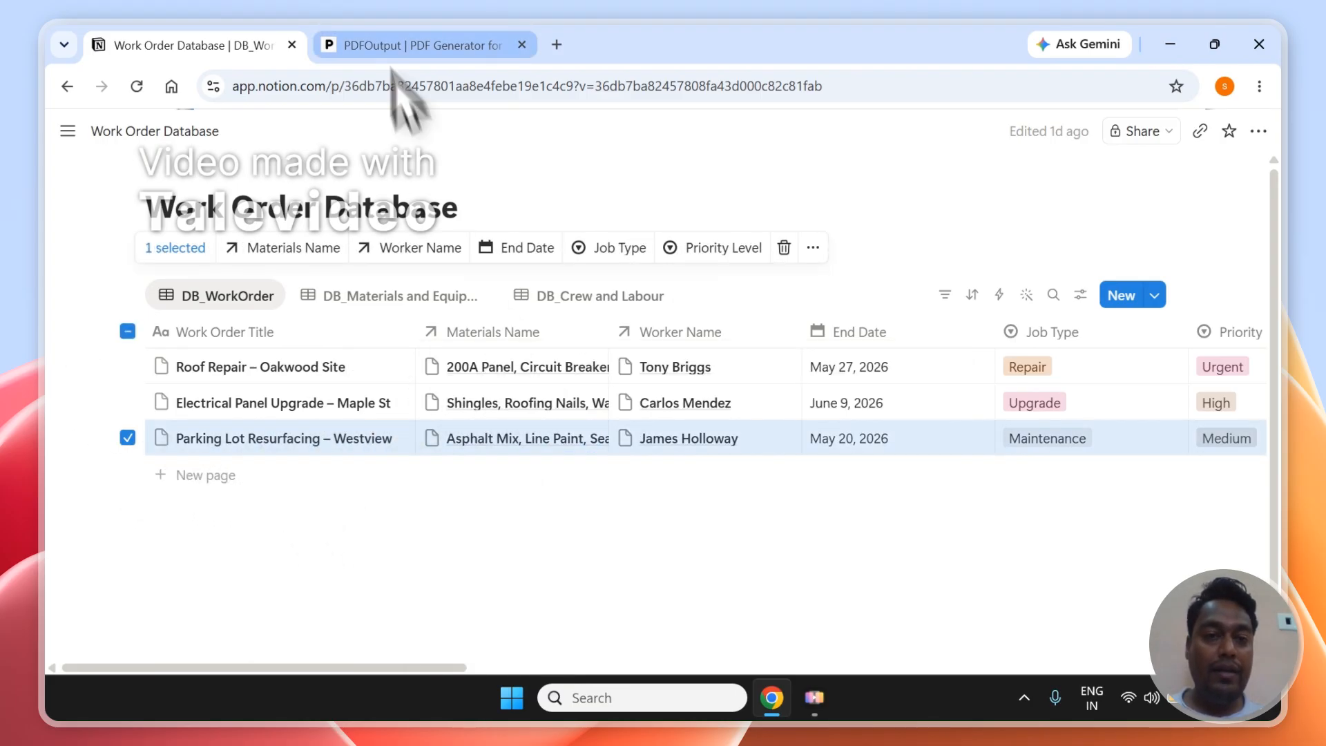
Compare the material rows in the PDF with the Materials and Equipments Database in Notion.
click(380, 33)
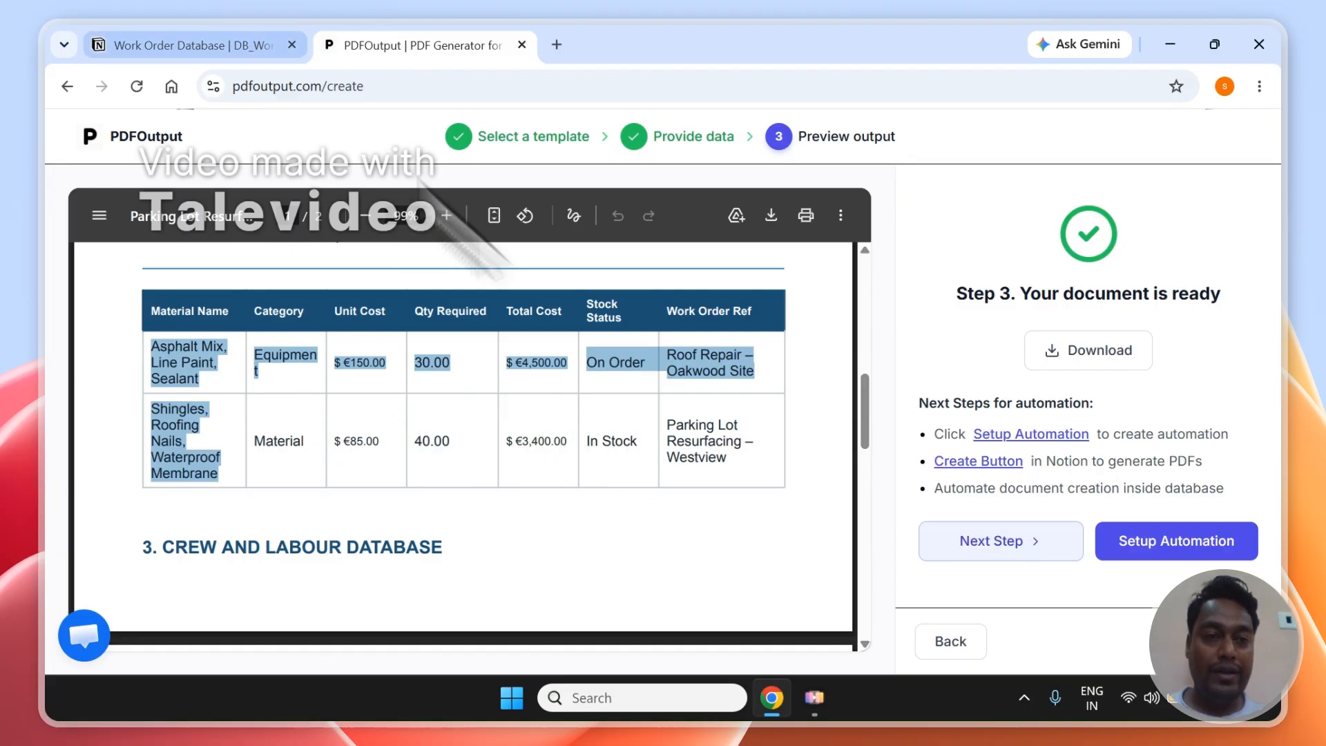
click(194, 43)
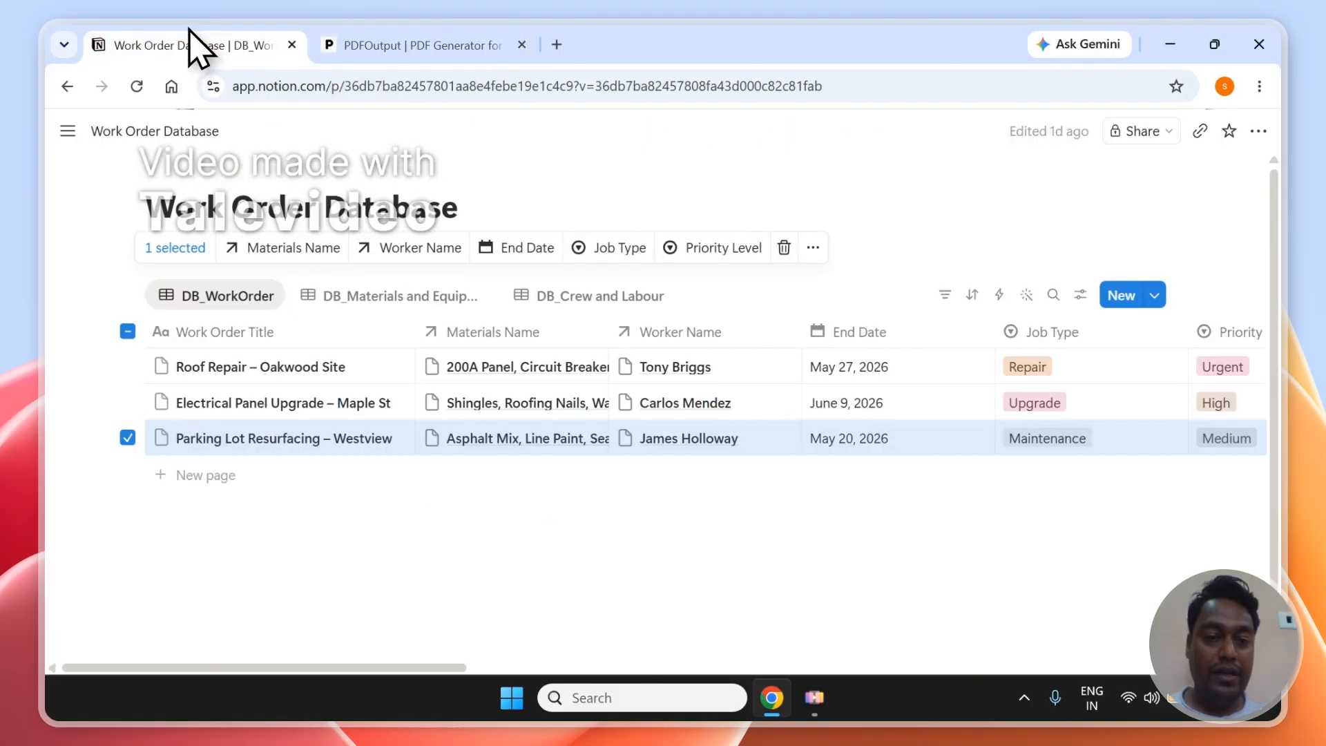
click(366, 301)
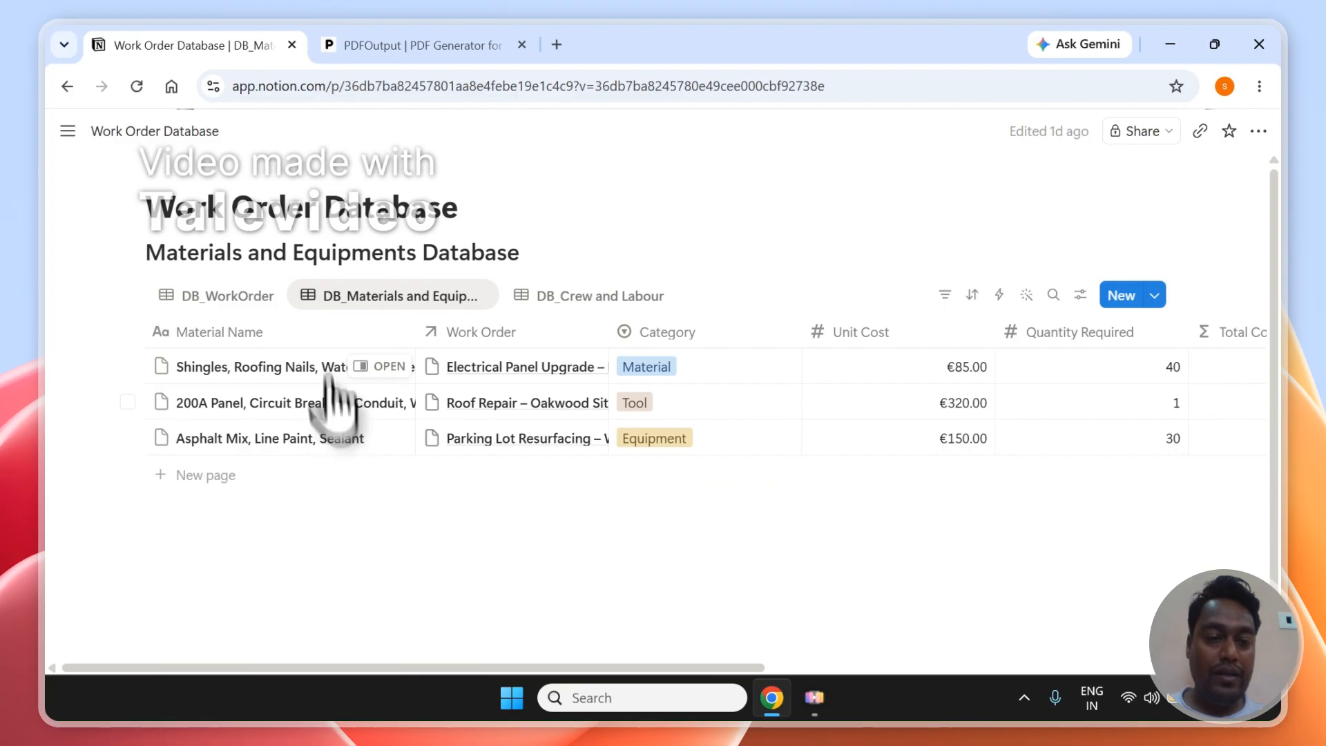
click(257, 295)
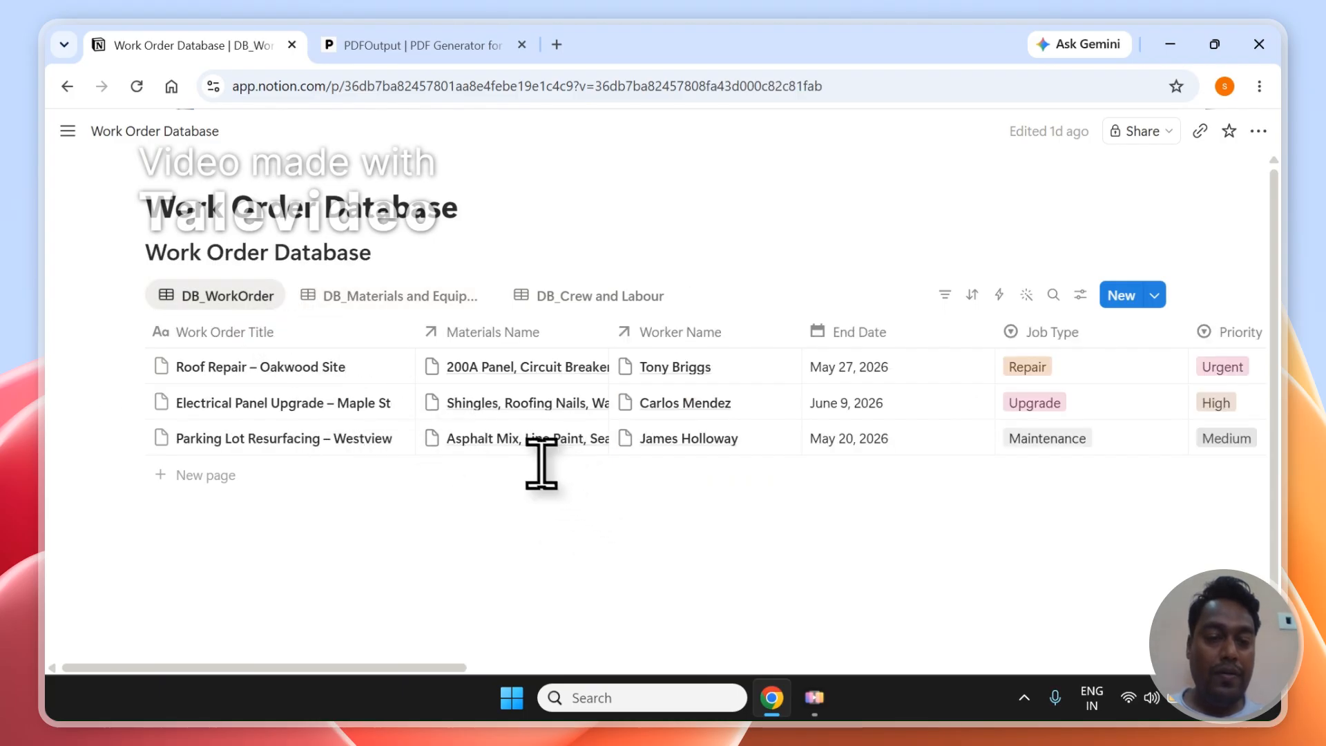
click(442, 45)
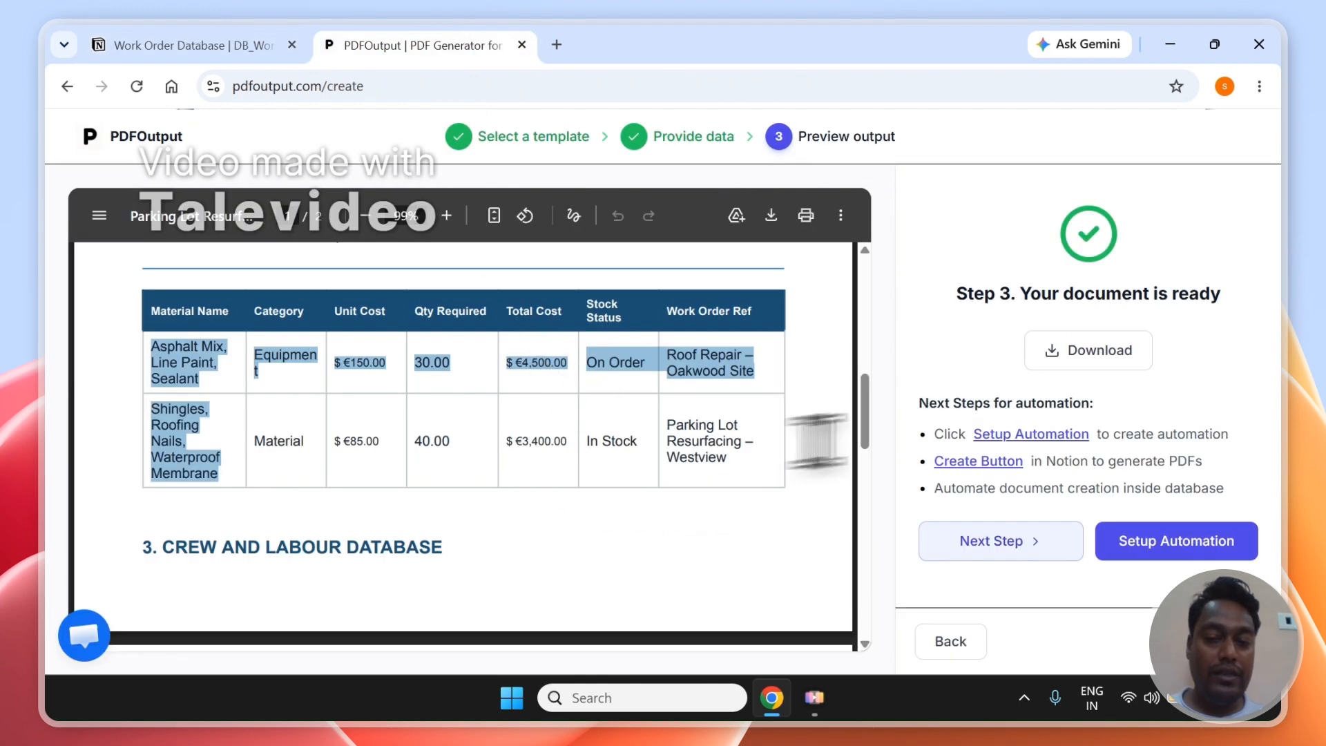
drag(865, 414, 831, 394)
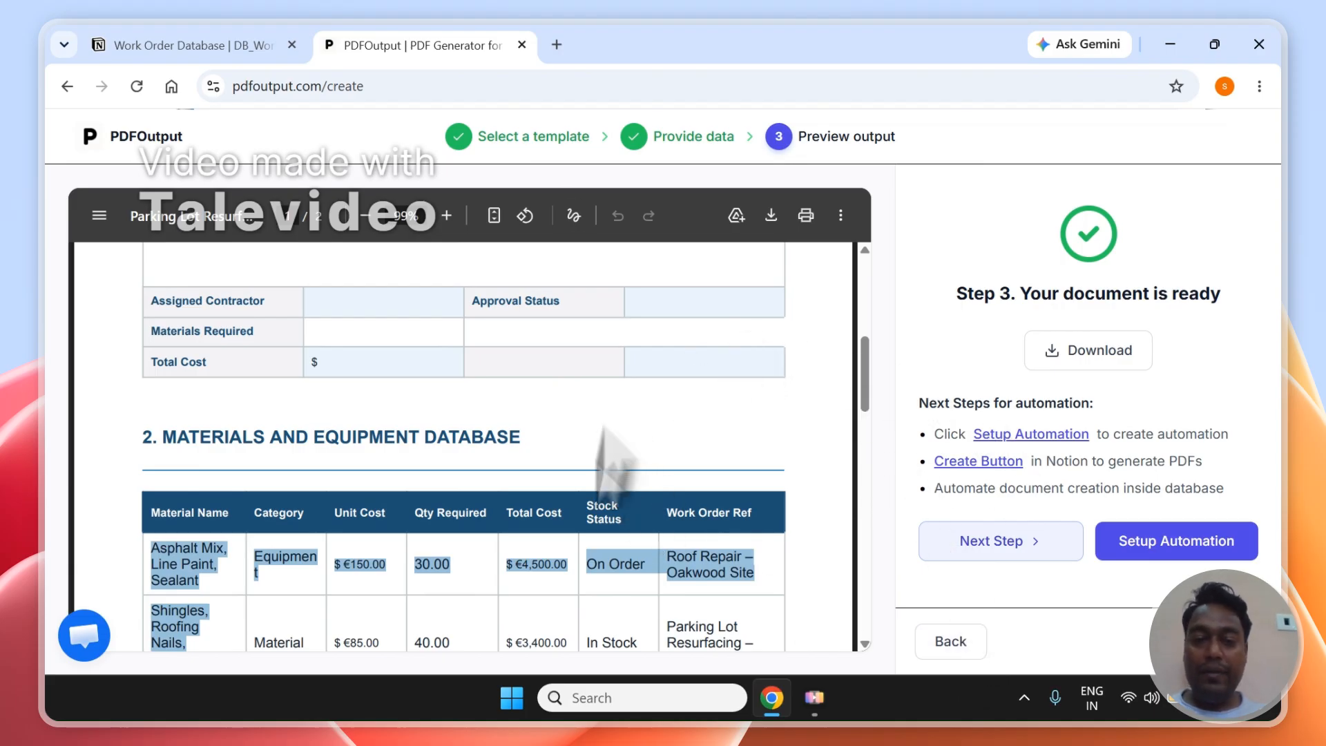
Set up the automation and read the guide to generating PDFs with a Notion button.
click(1240, 543)
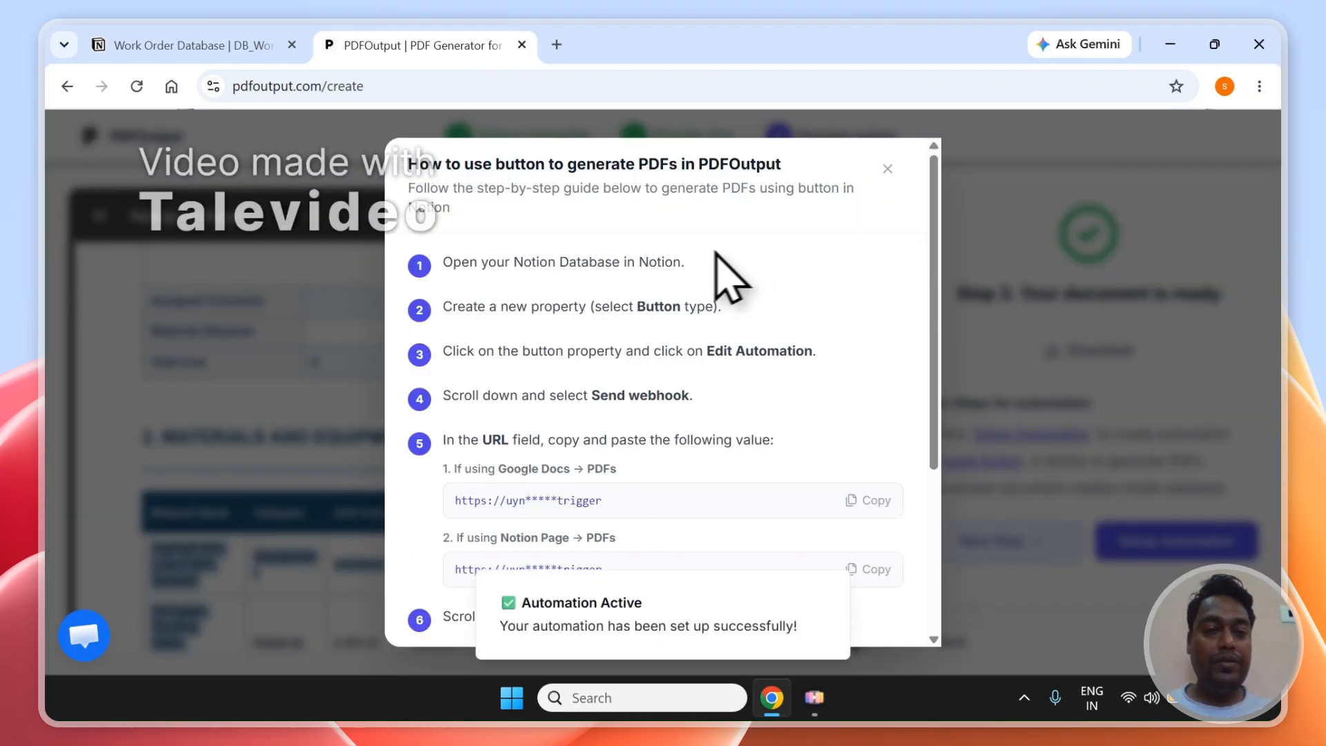
click(168, 35)
click(420, 31)
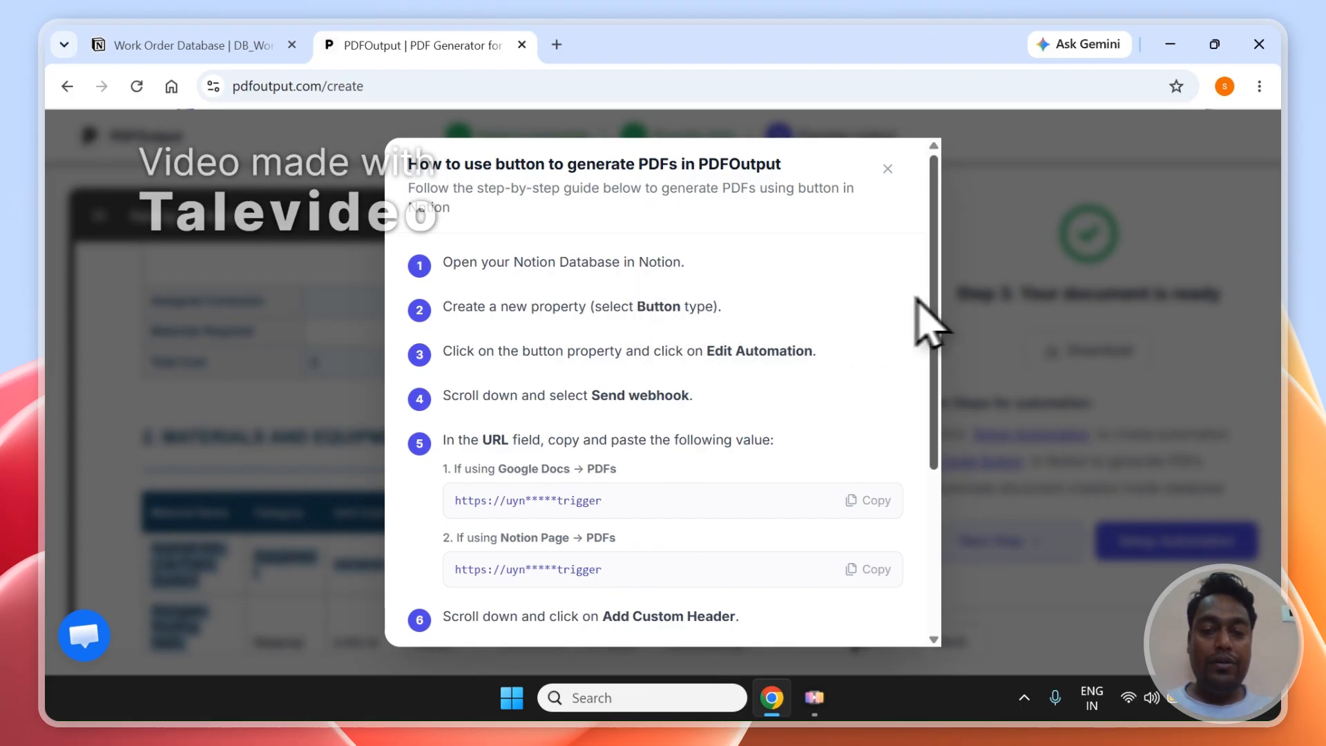
drag(936, 297, 914, 357)
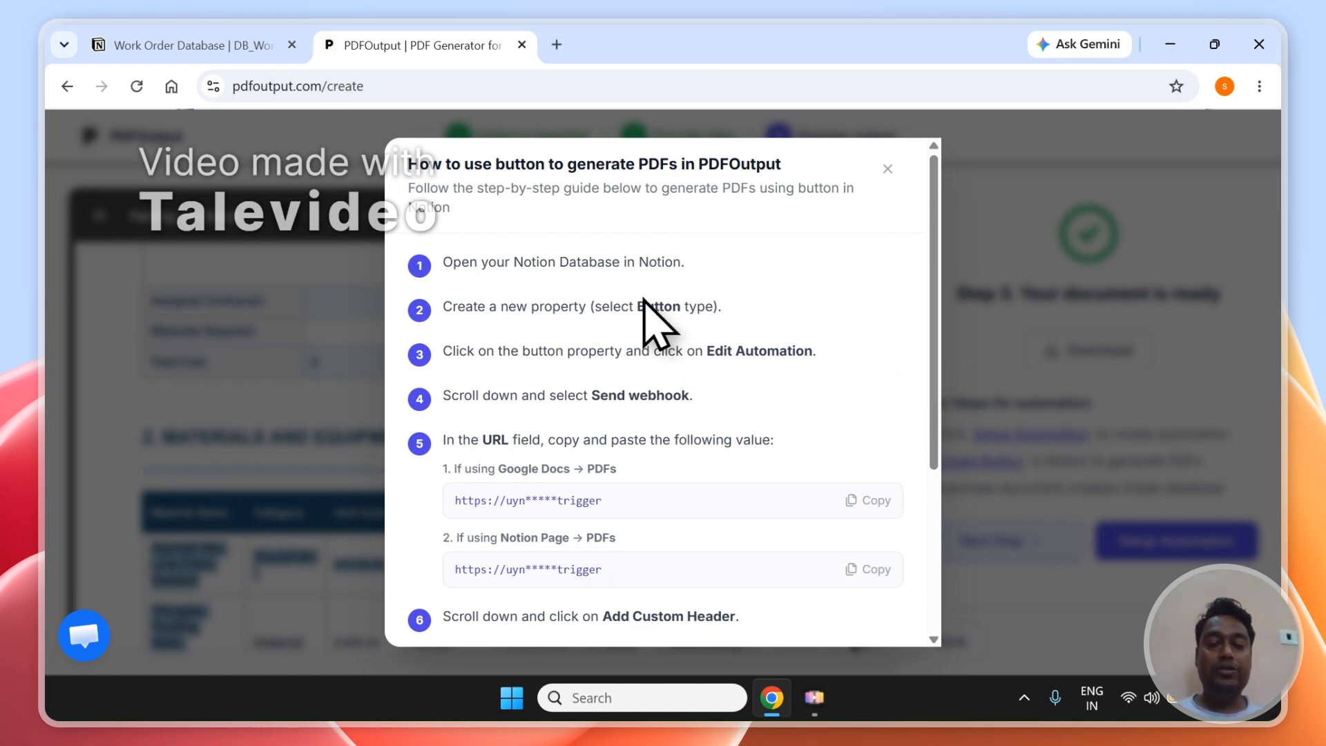
Close the button guide and return to the PDFOutput automation dashboard.
click(257, 43)
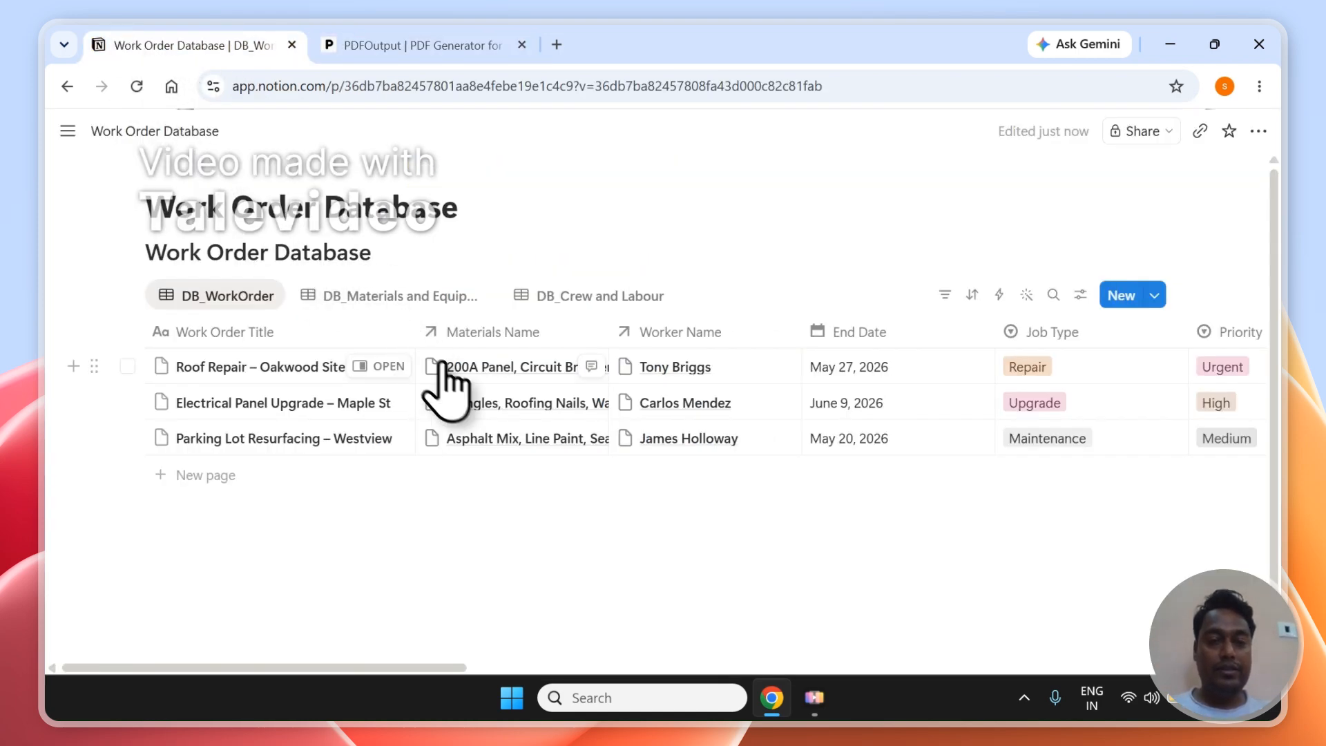
click(414, 34)
click(1201, 273)
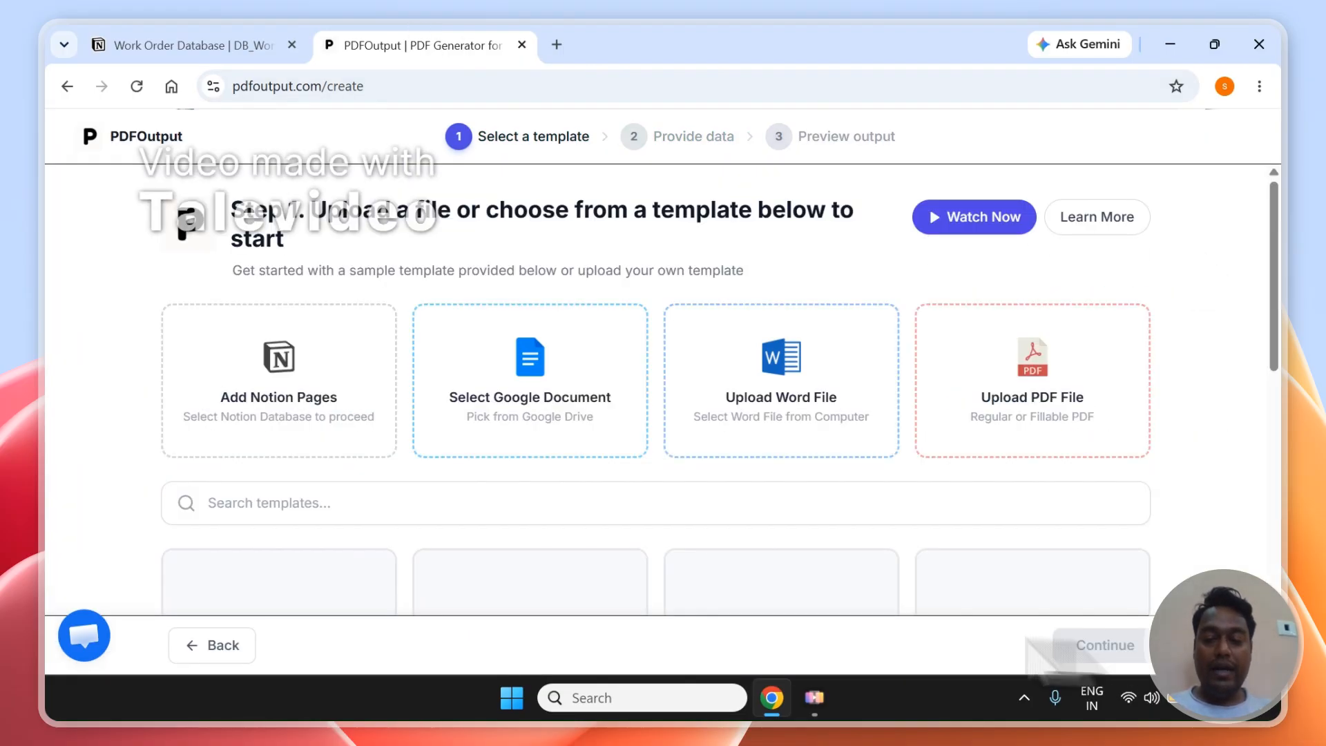
click(224, 654)
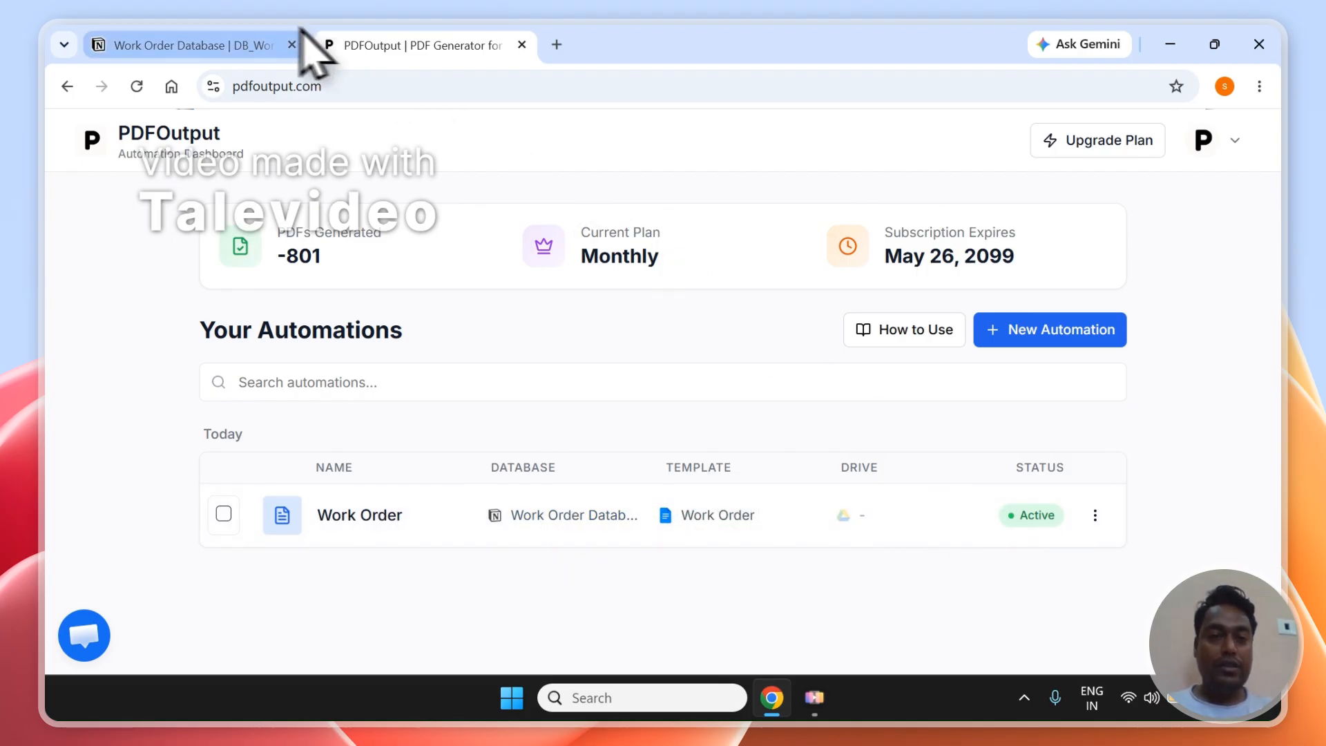
In Notion, set GeneratePDF to Ready to Generate for the Roof Repair and Electrical Panel Upgrade work orders.
click(275, 46)
drag(458, 667, 1139, 667)
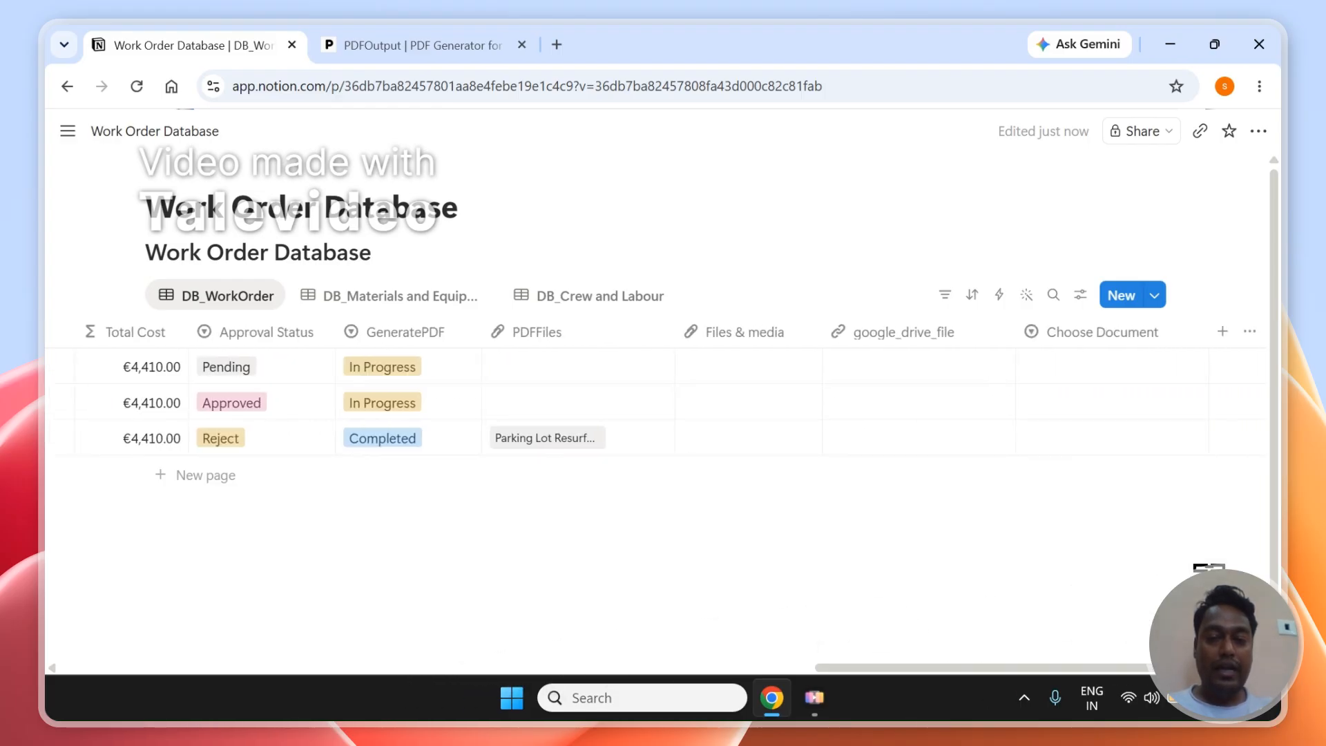
click(409, 404)
click(431, 483)
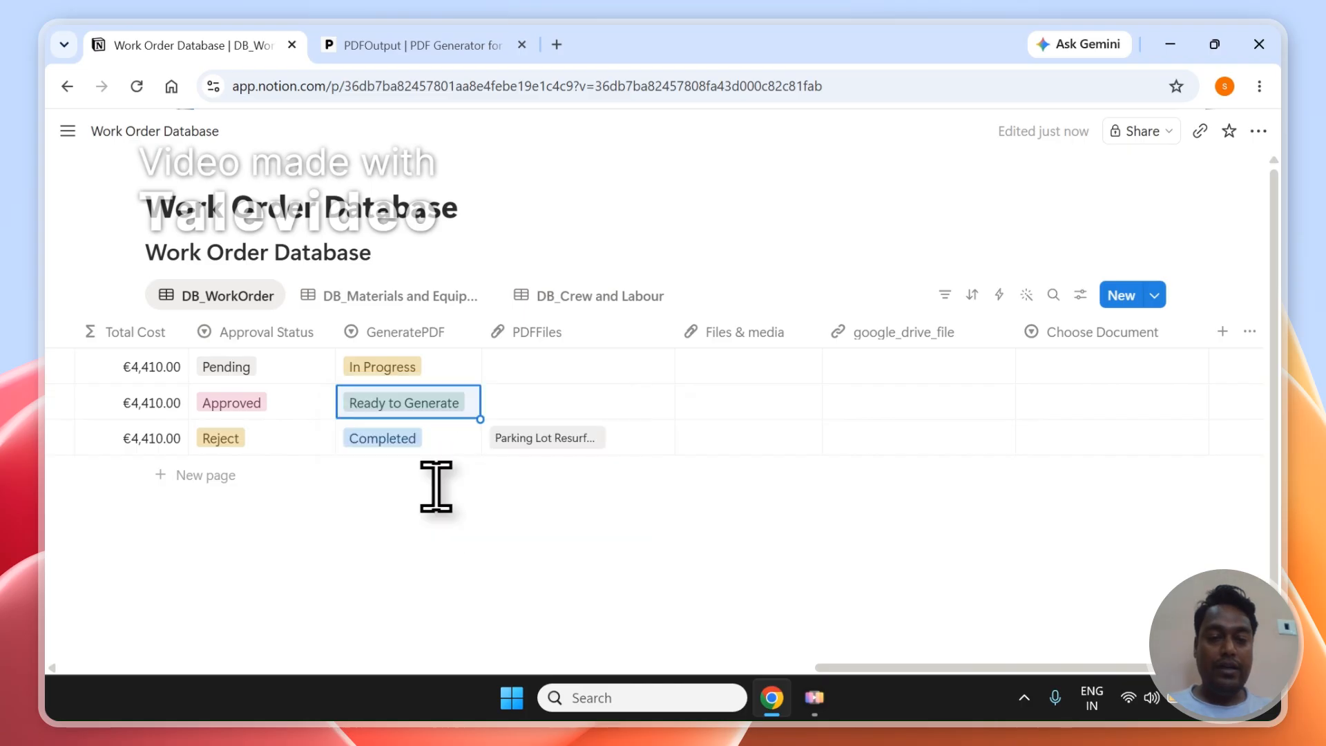
click(393, 371)
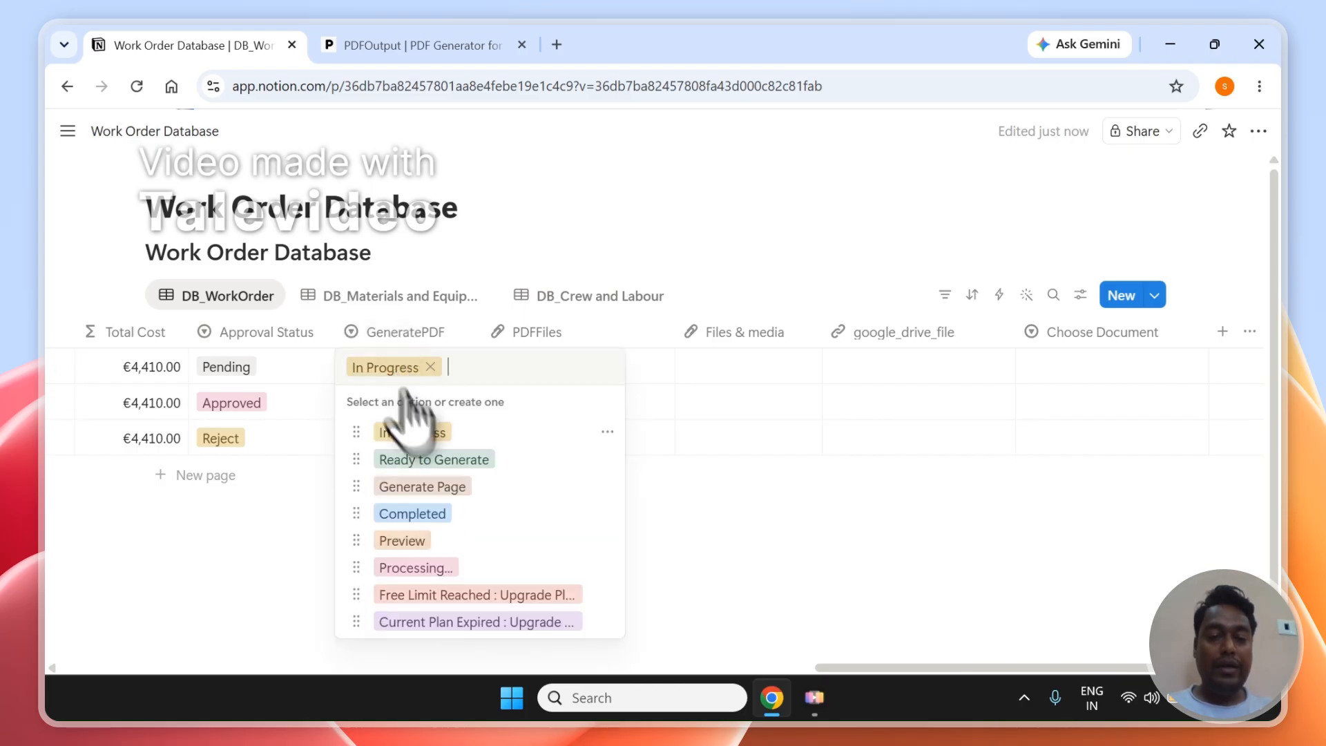
click(434, 459)
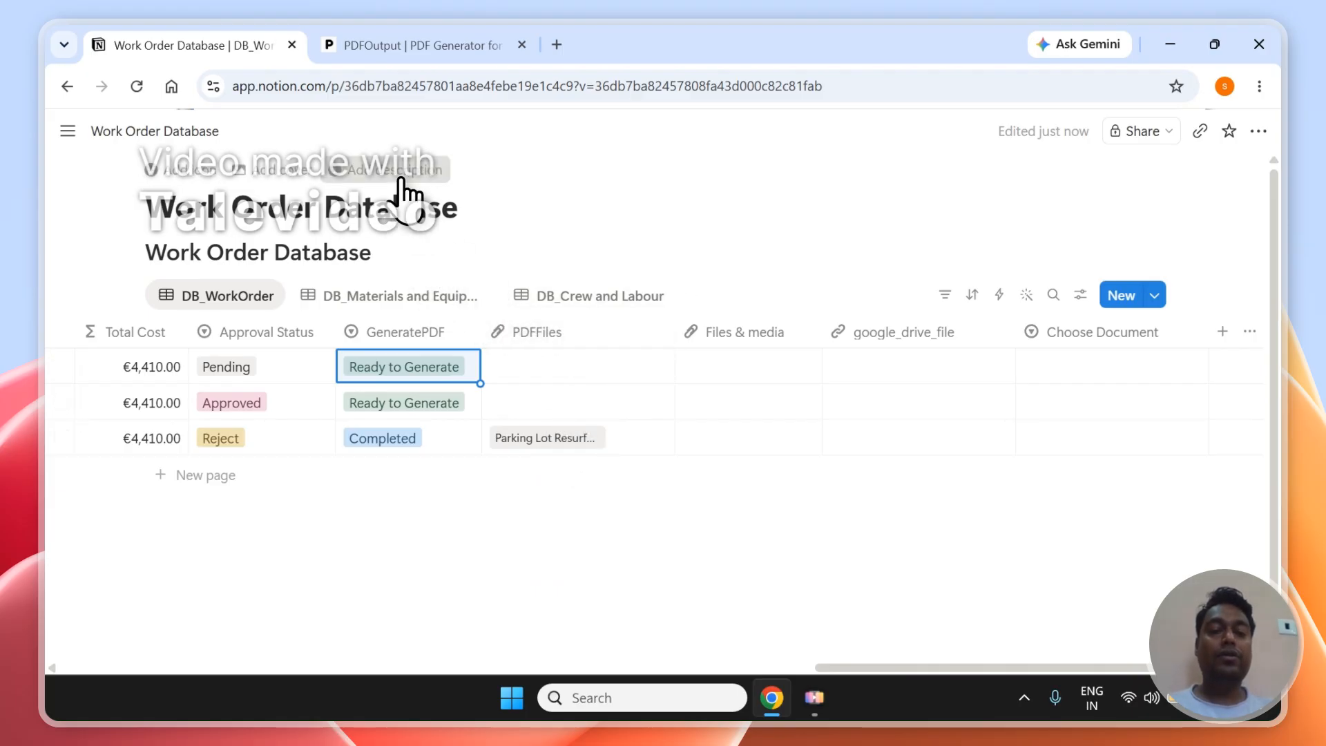
click(399, 179)
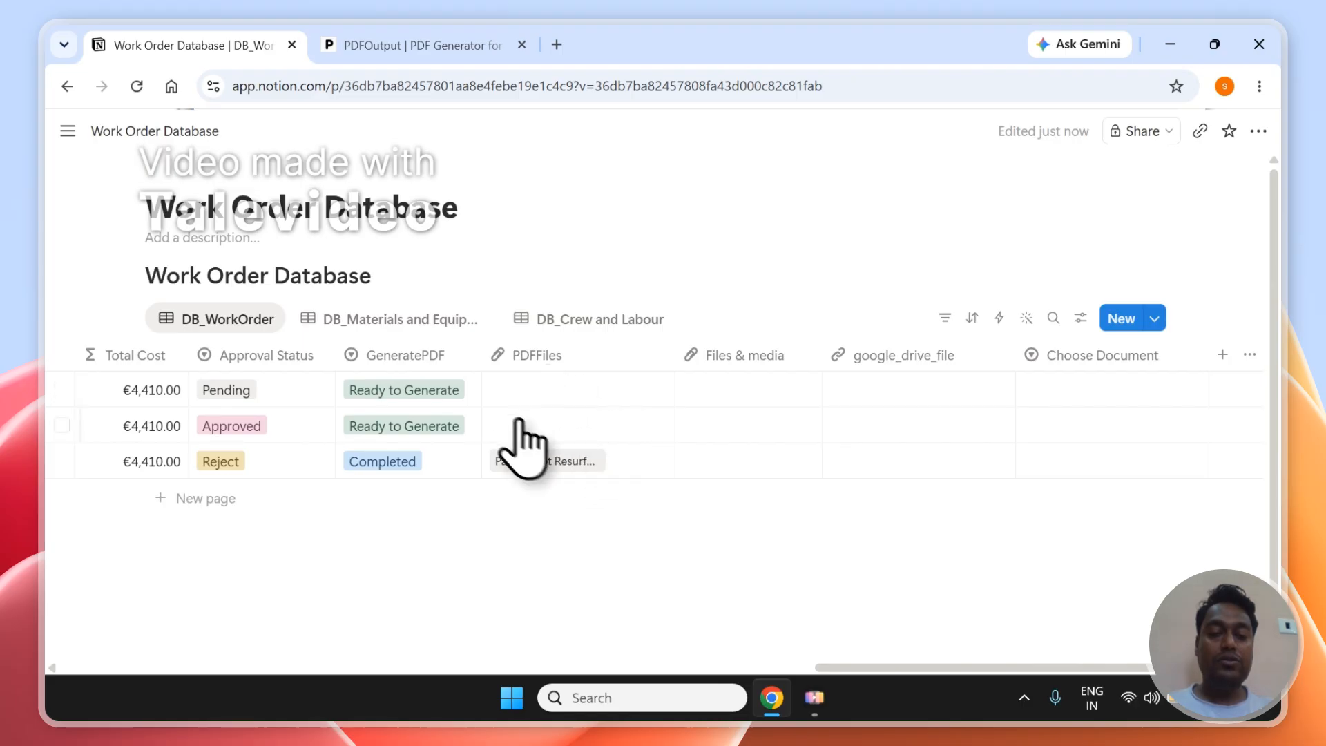
Check the Work Order automation on the PDFOutput dashboard against the GeneratePDF statuses in the Notion Work Order Database.
click(379, 47)
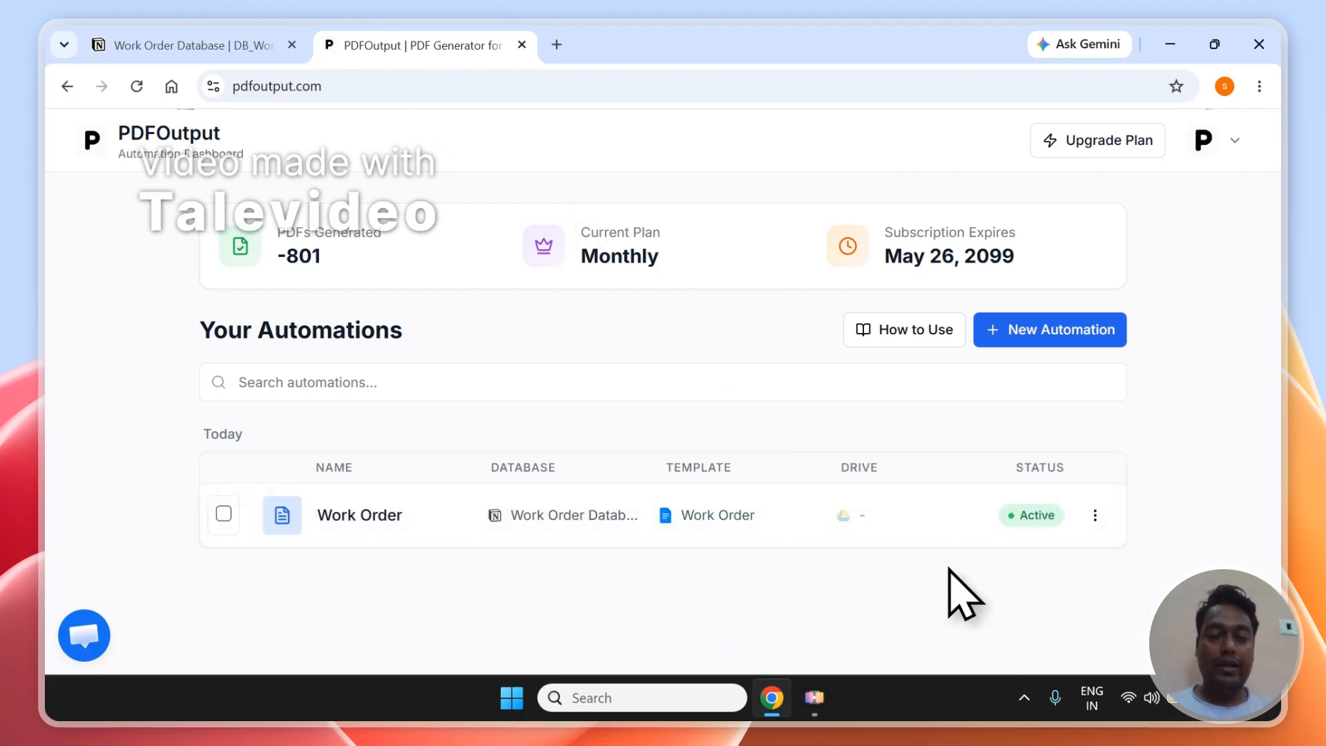
click(232, 27)
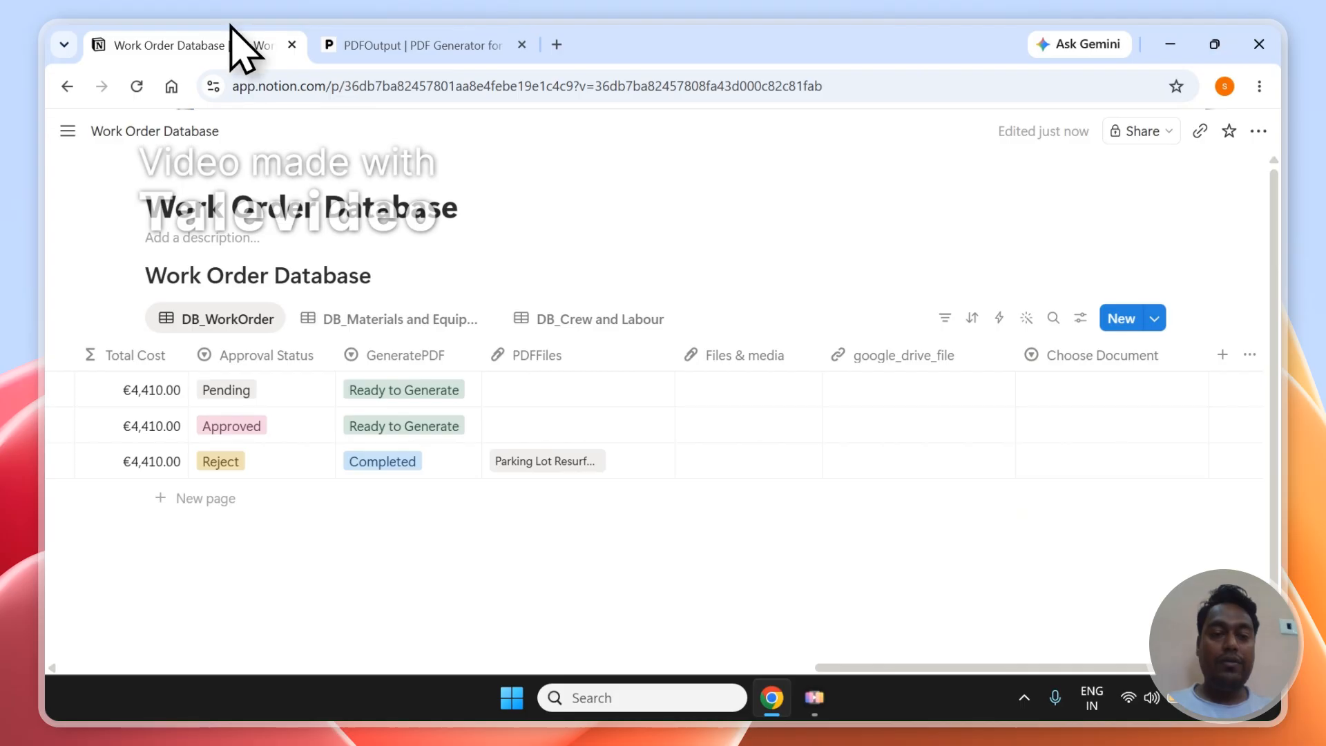
click(386, 46)
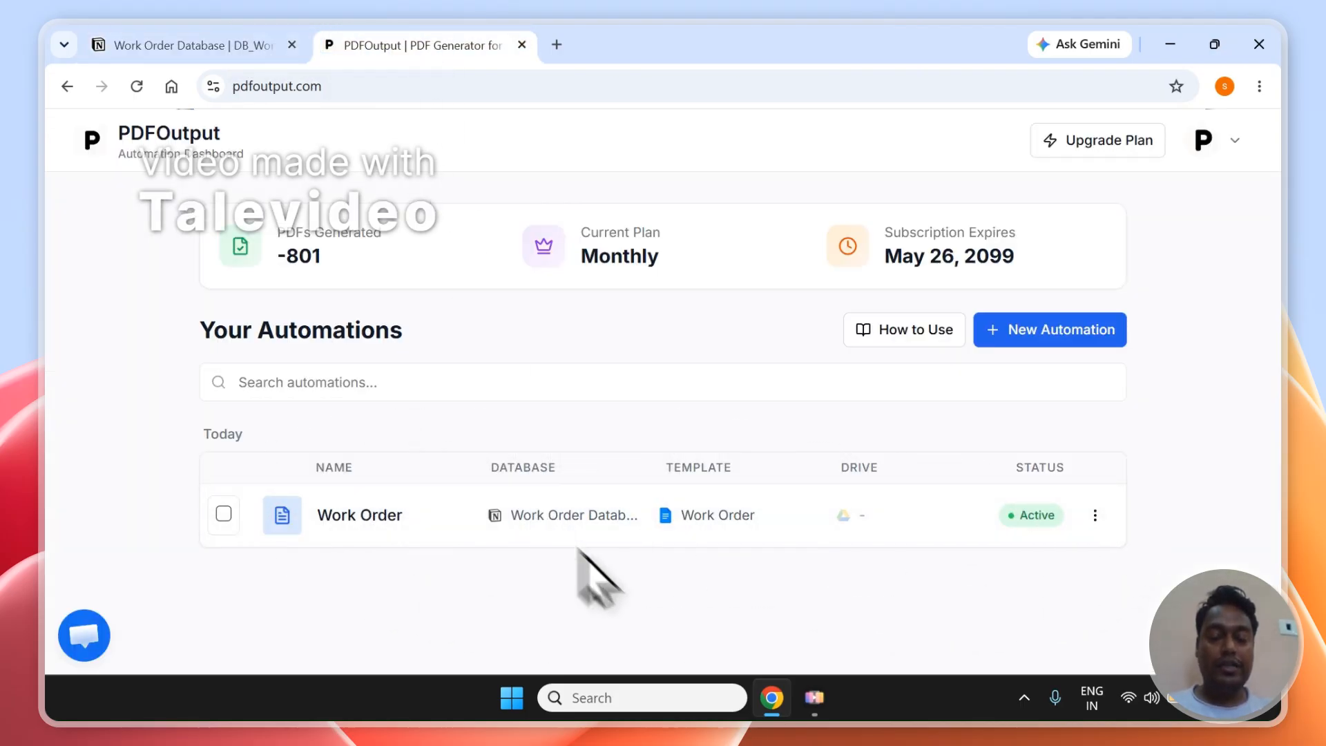
click(246, 30)
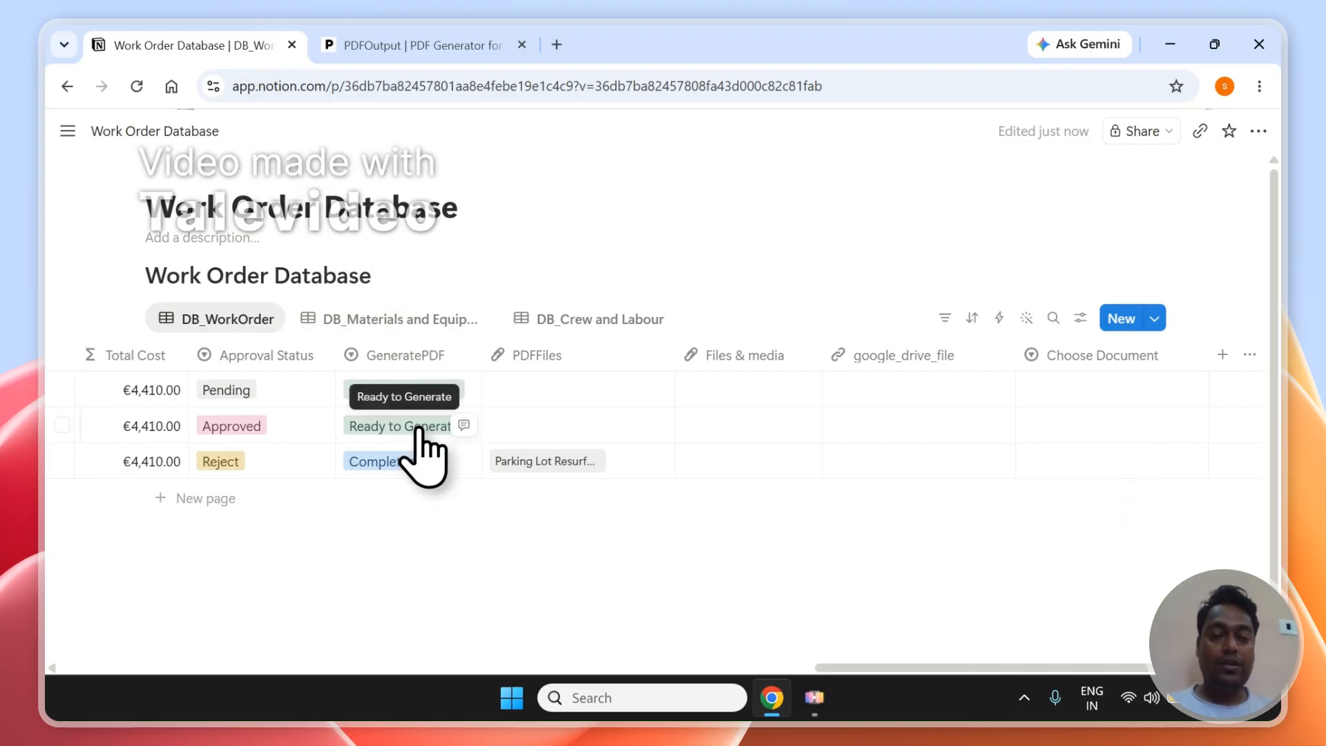
Sign out of PDFOutput and open its contact page at the Send Message form.
click(355, 43)
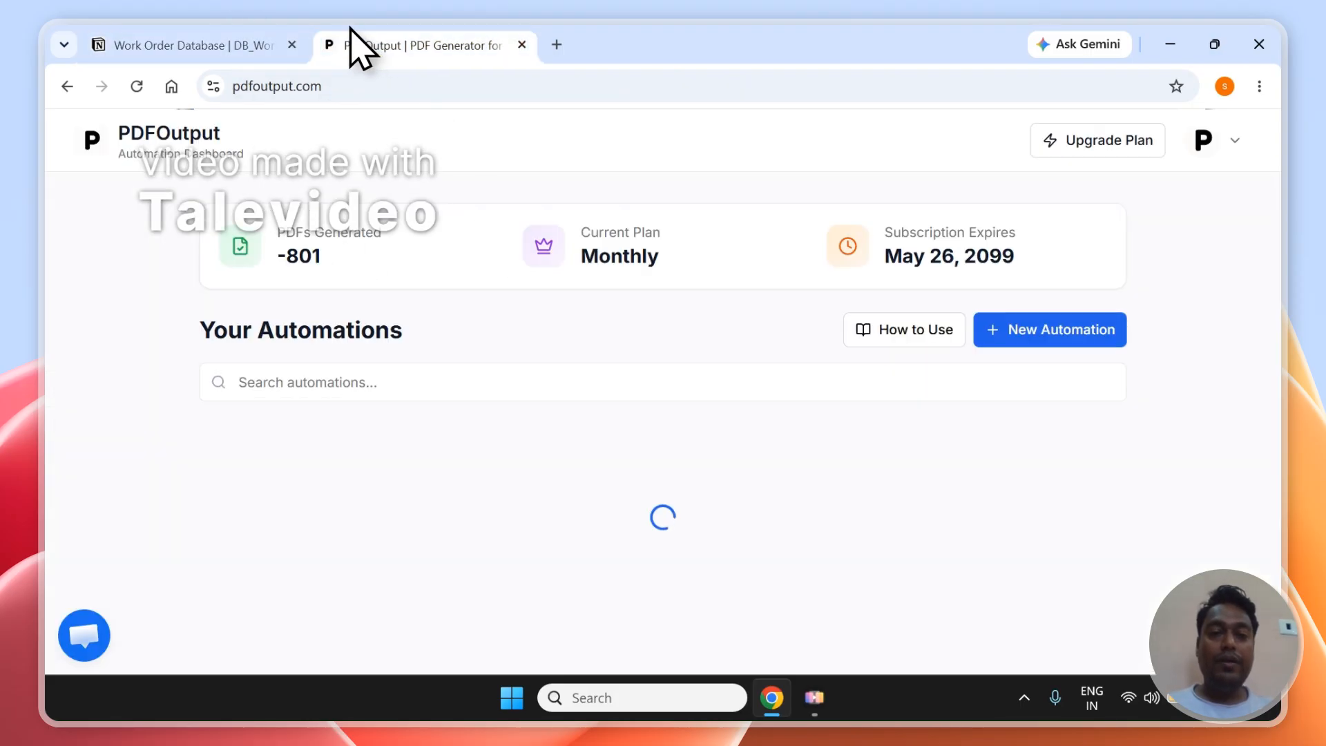
click(1228, 148)
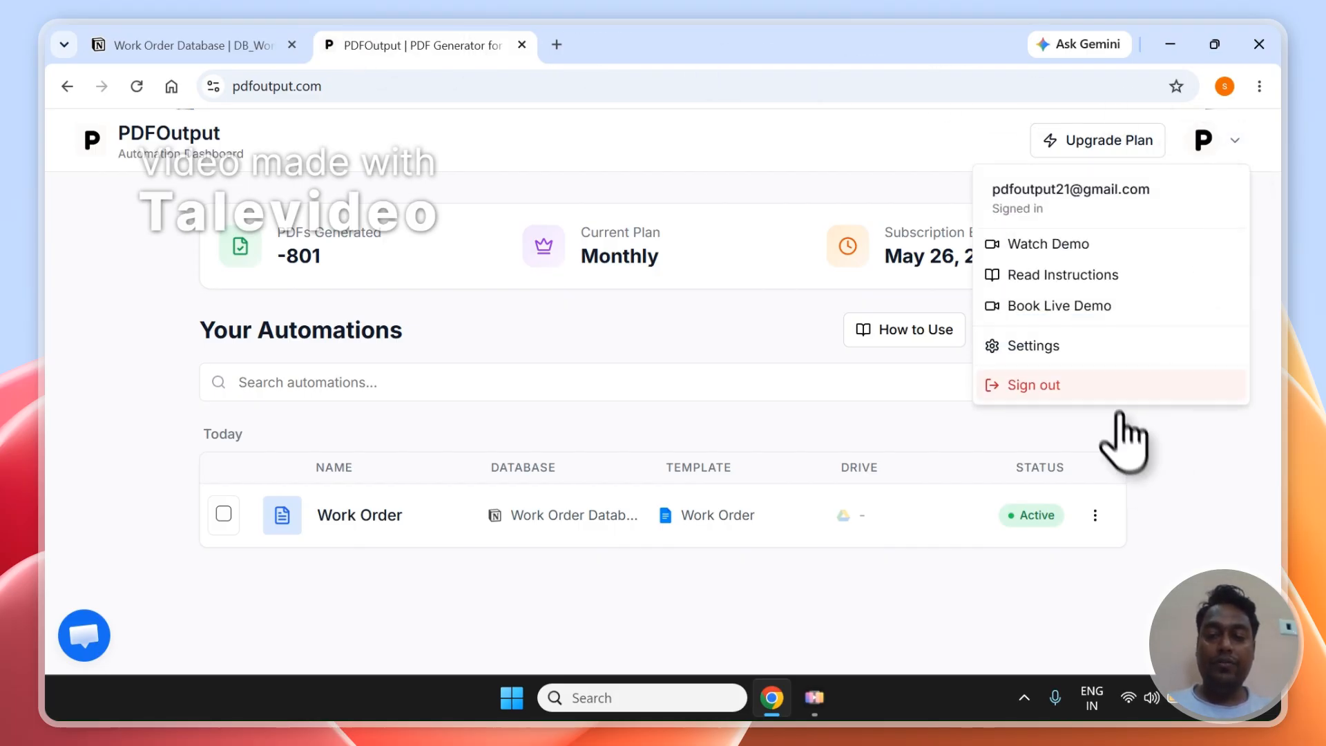
click(1114, 394)
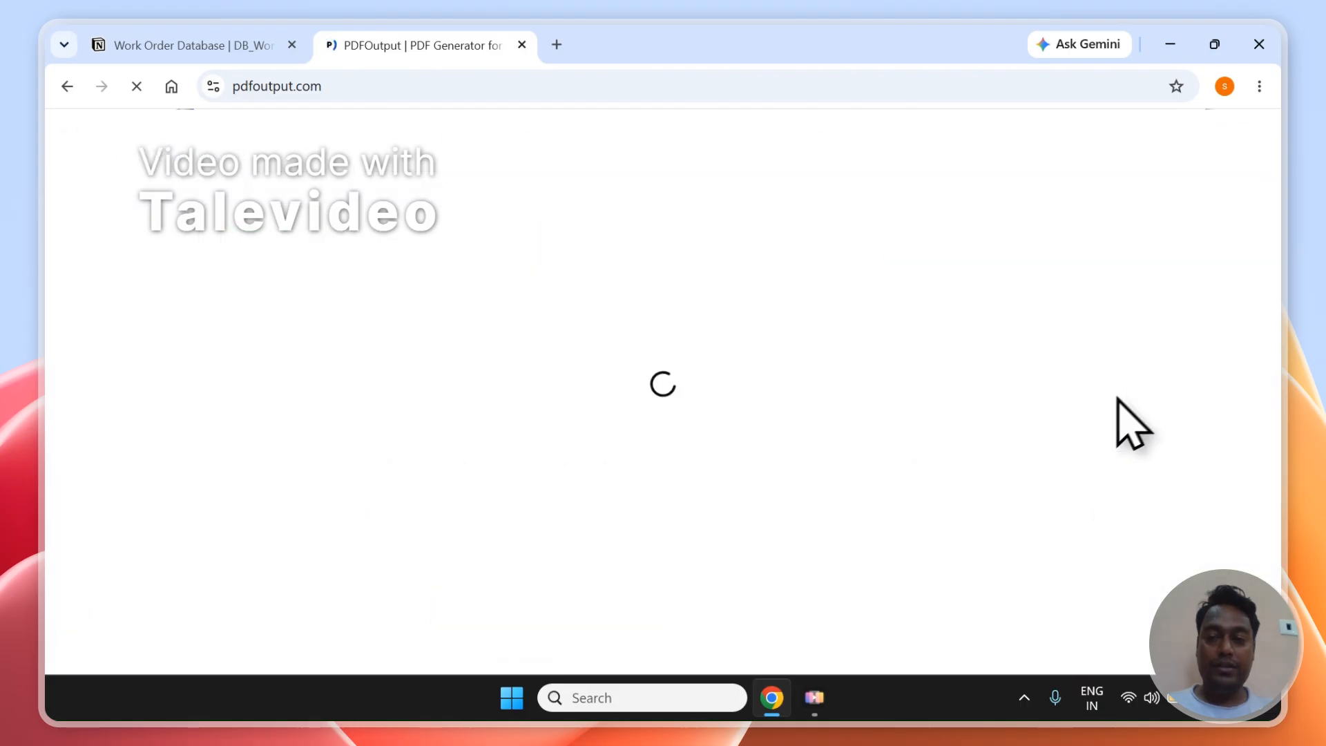
drag(1273, 138, 1283, 725)
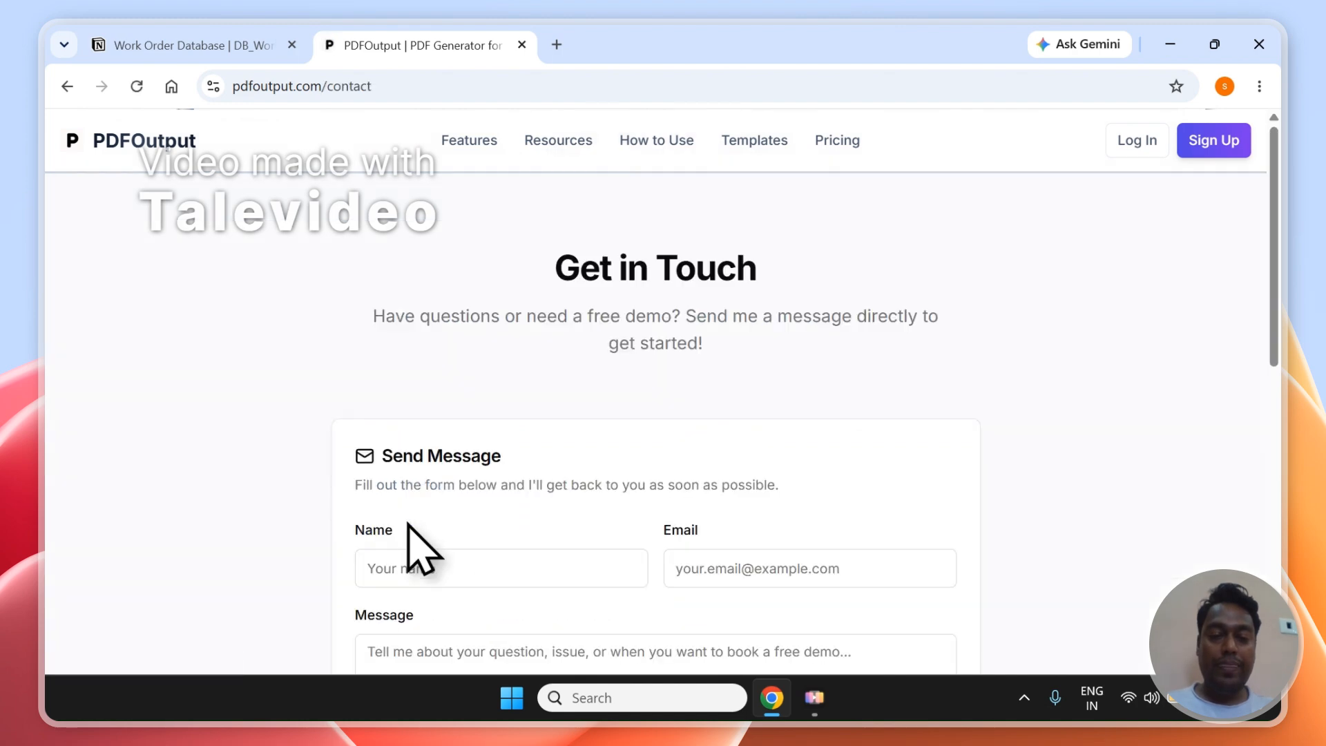
drag(1277, 280, 1284, 331)
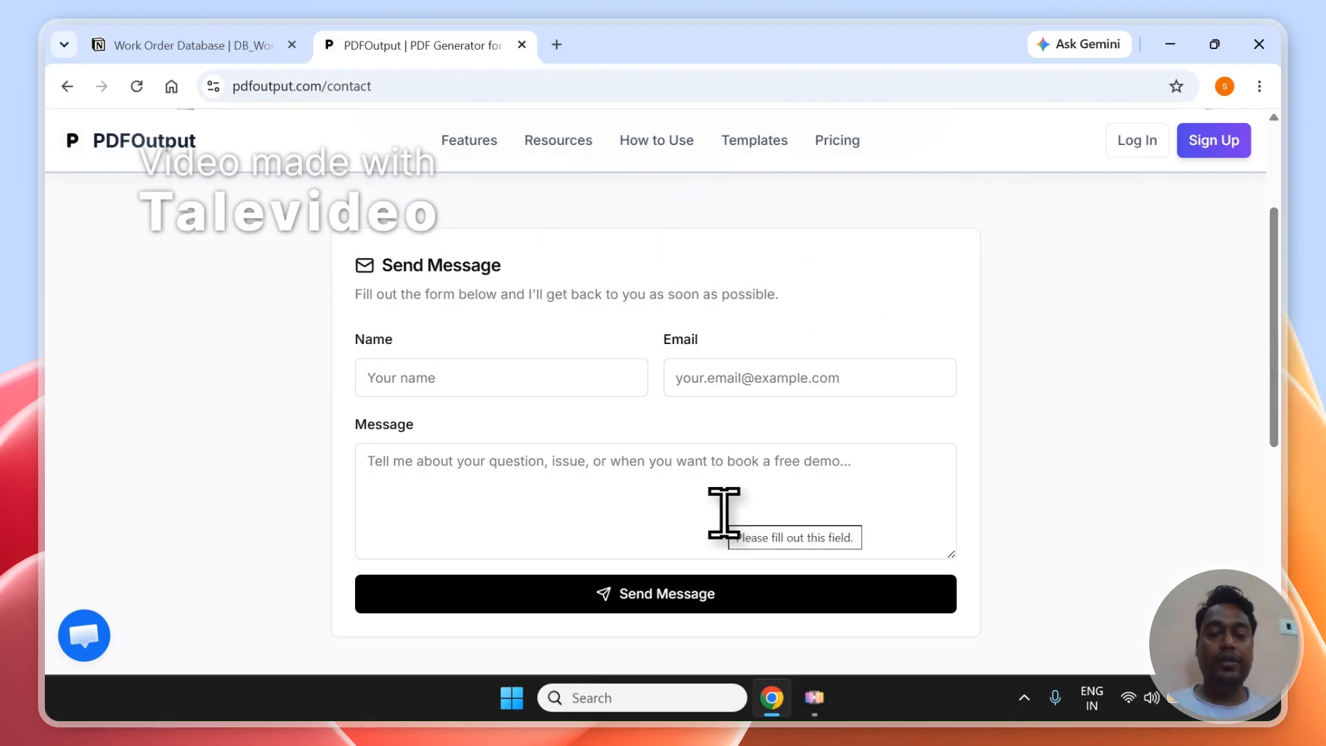
Open the PDFOutput support chat to view it, and minimize it again.
click(102, 649)
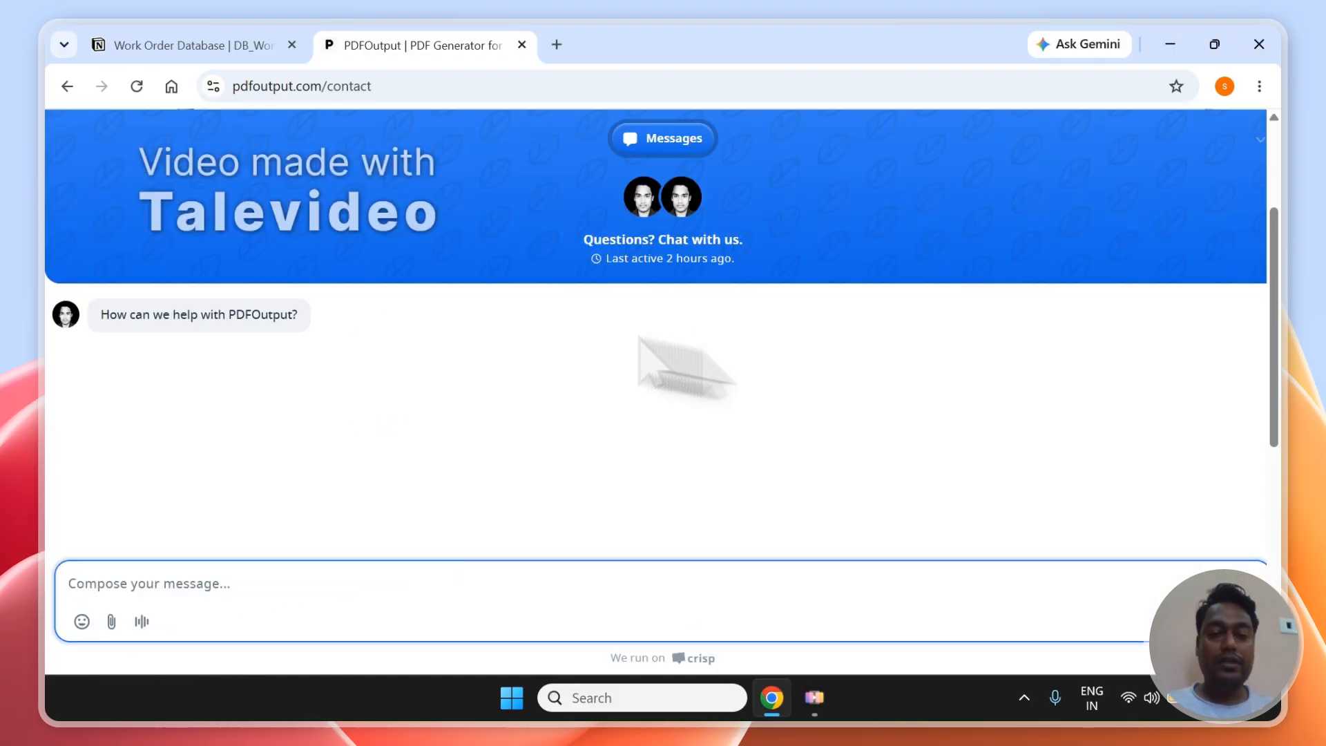
click(1264, 140)
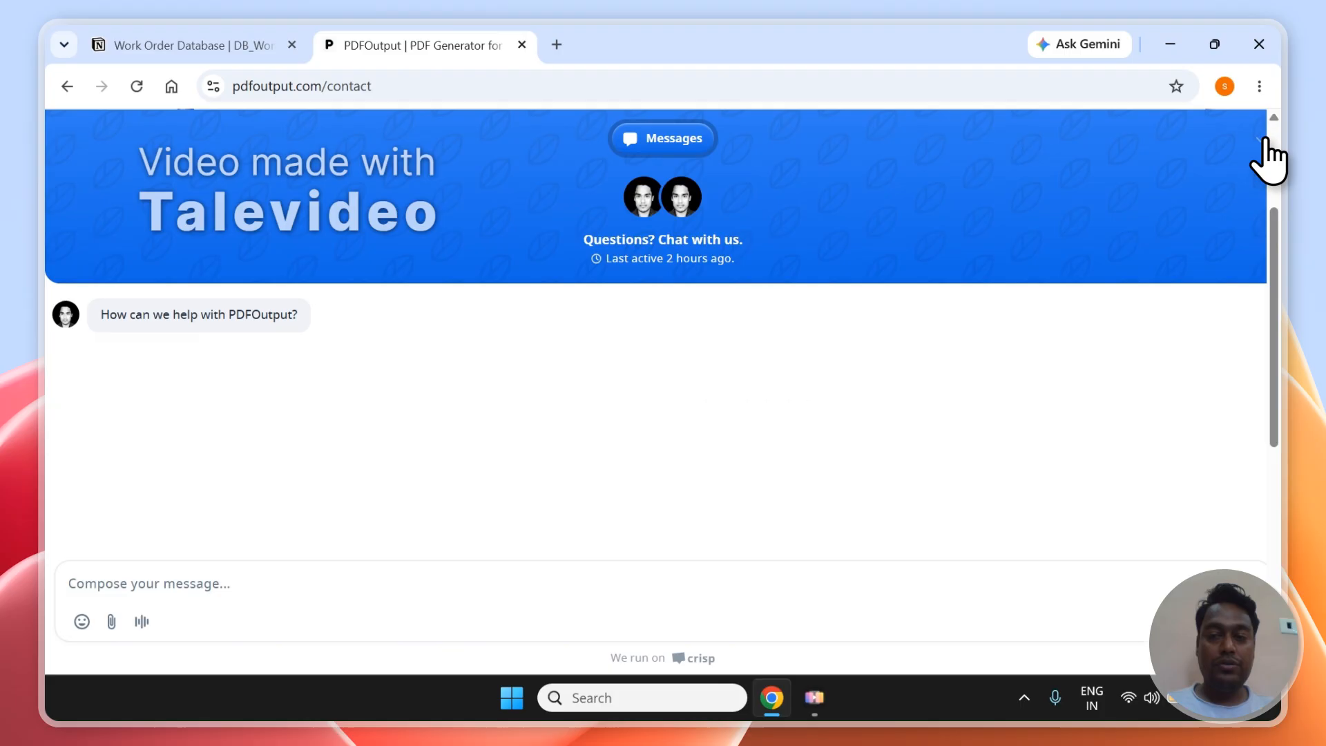
mouse_move(1266, 138)
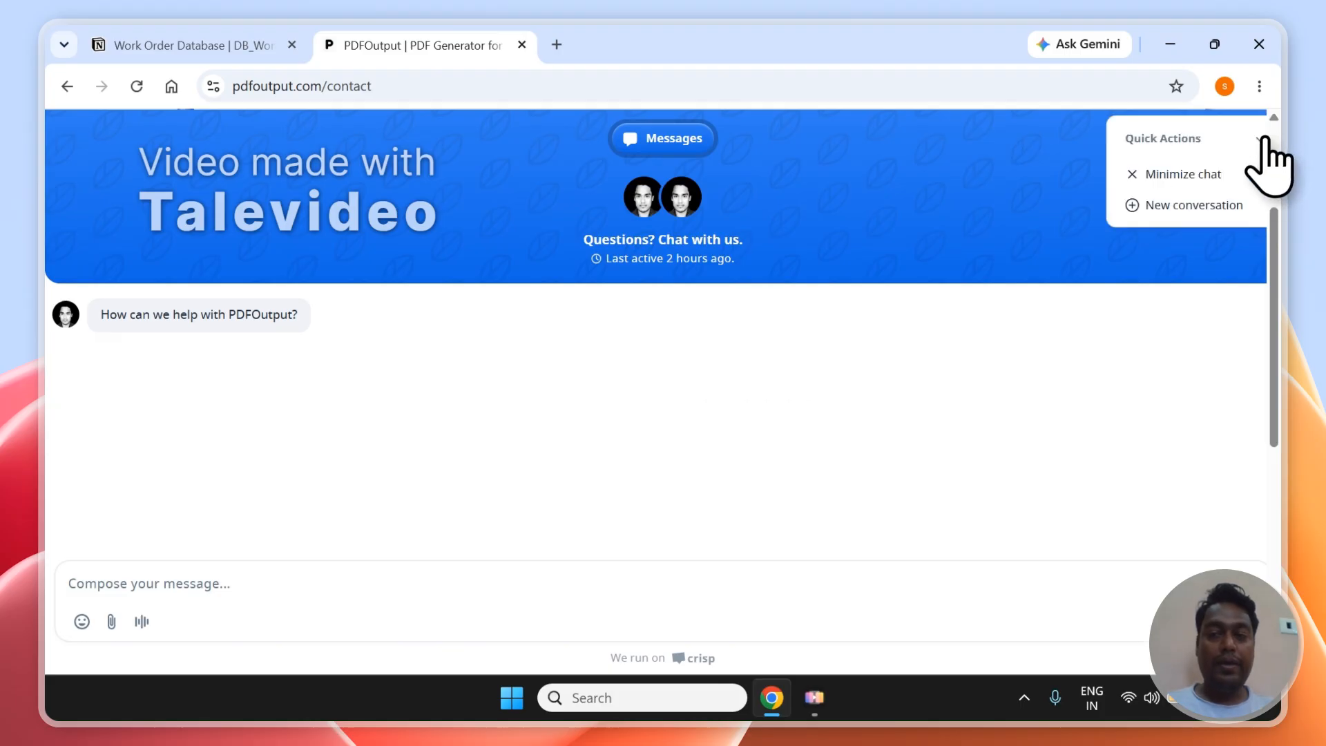
click(1205, 181)
Return to the Notion Work Order Database and open the generated PDFs for the Electrical Panel Upgrade and Roof Repair work orders.
click(218, 29)
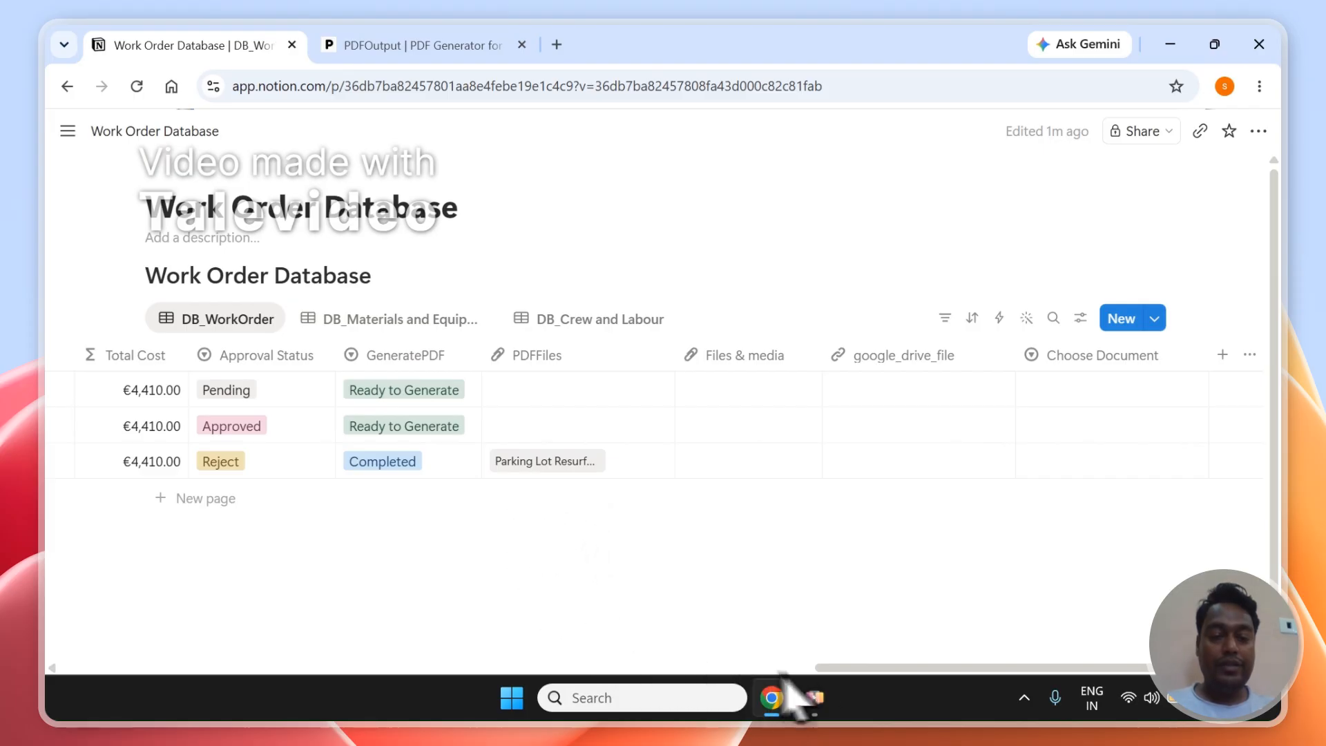
drag(838, 675, 704, 677)
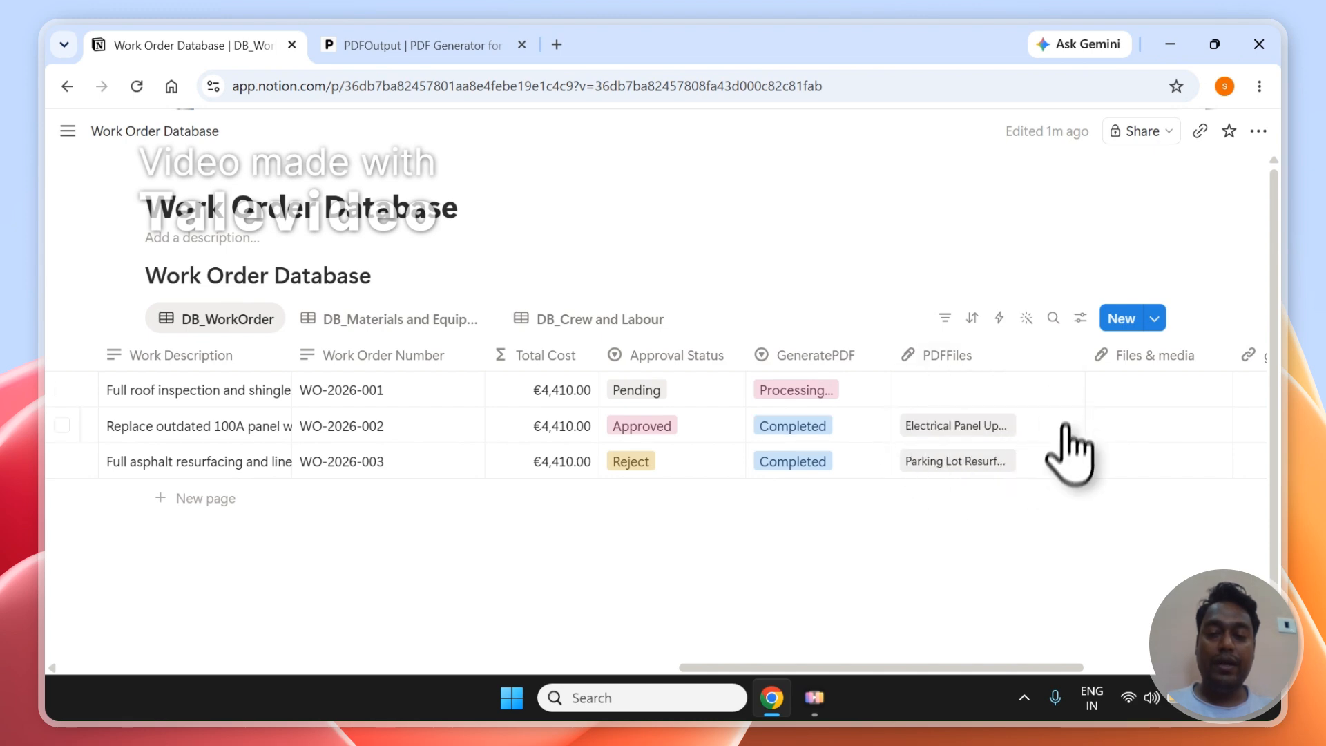
click(925, 456)
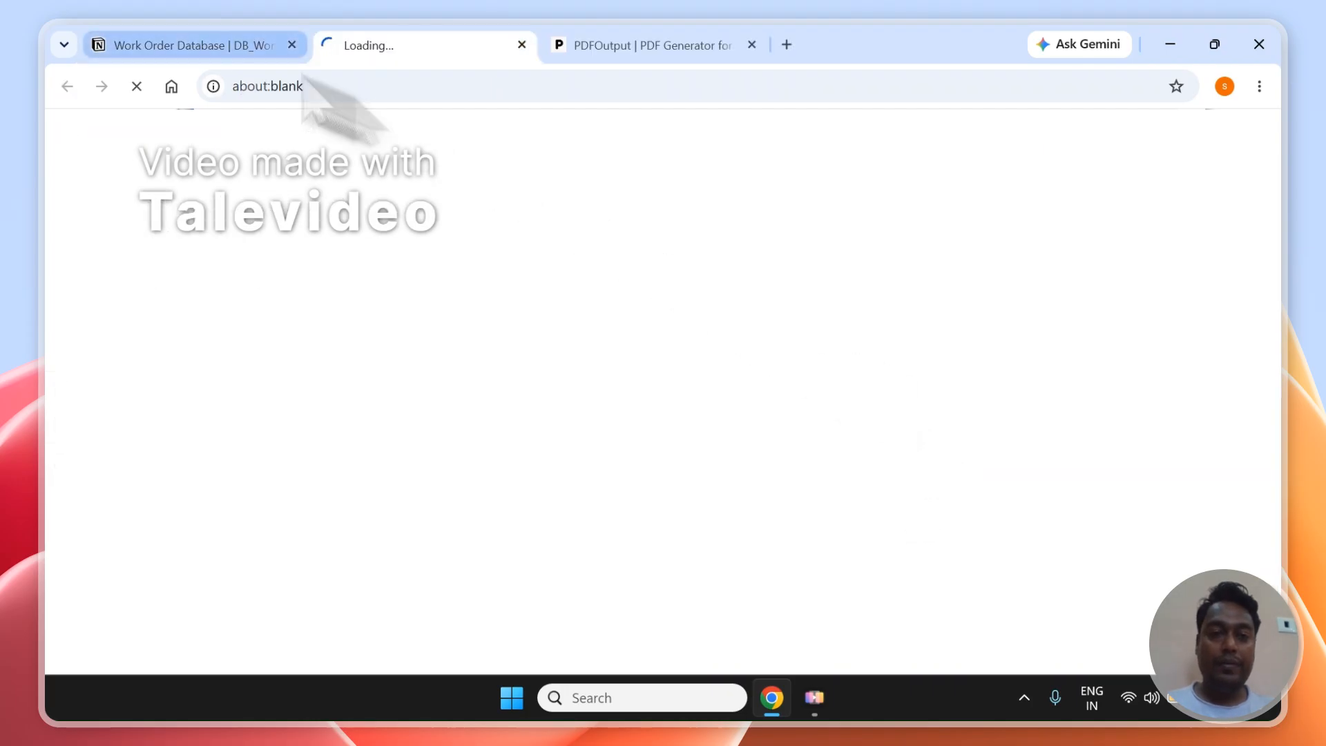
click(172, 45)
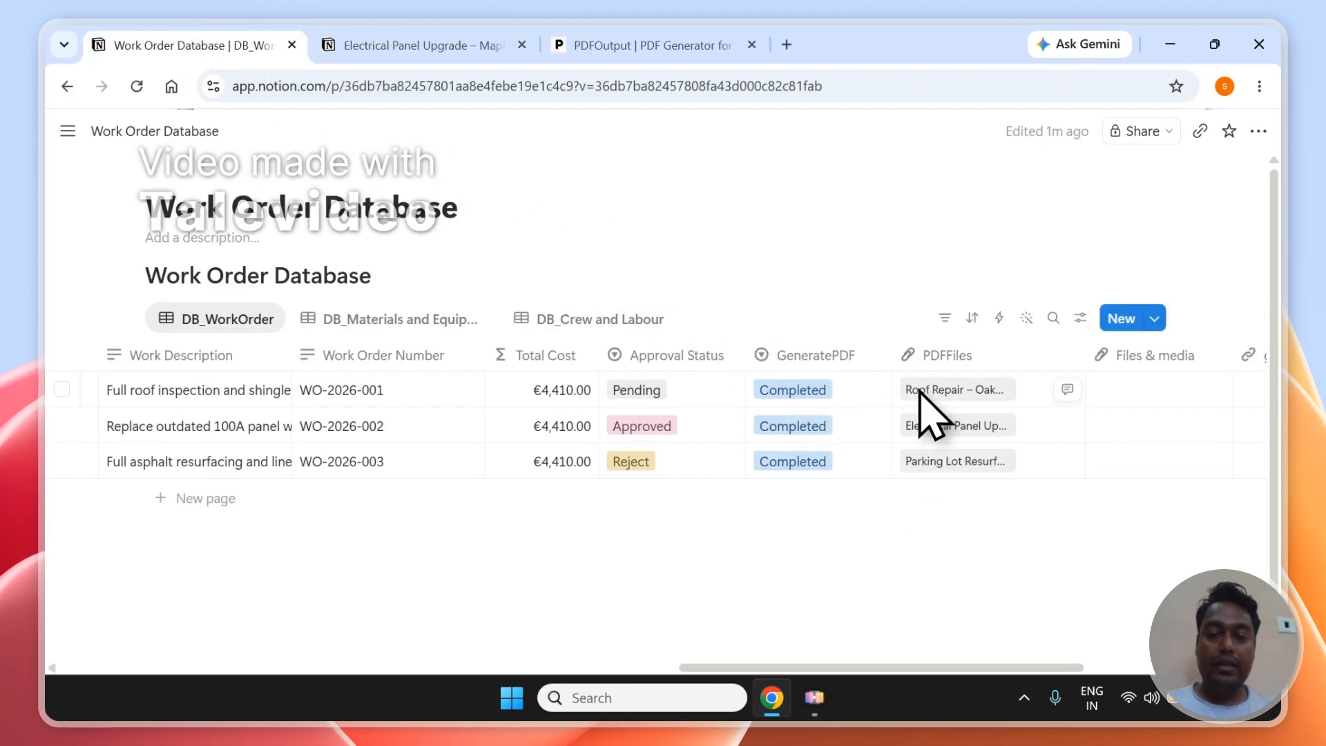
click(919, 390)
Review the Electrical Panel Upgrade PDF, including its Materials and Equipment and Crew and Labour sections.
click(556, 50)
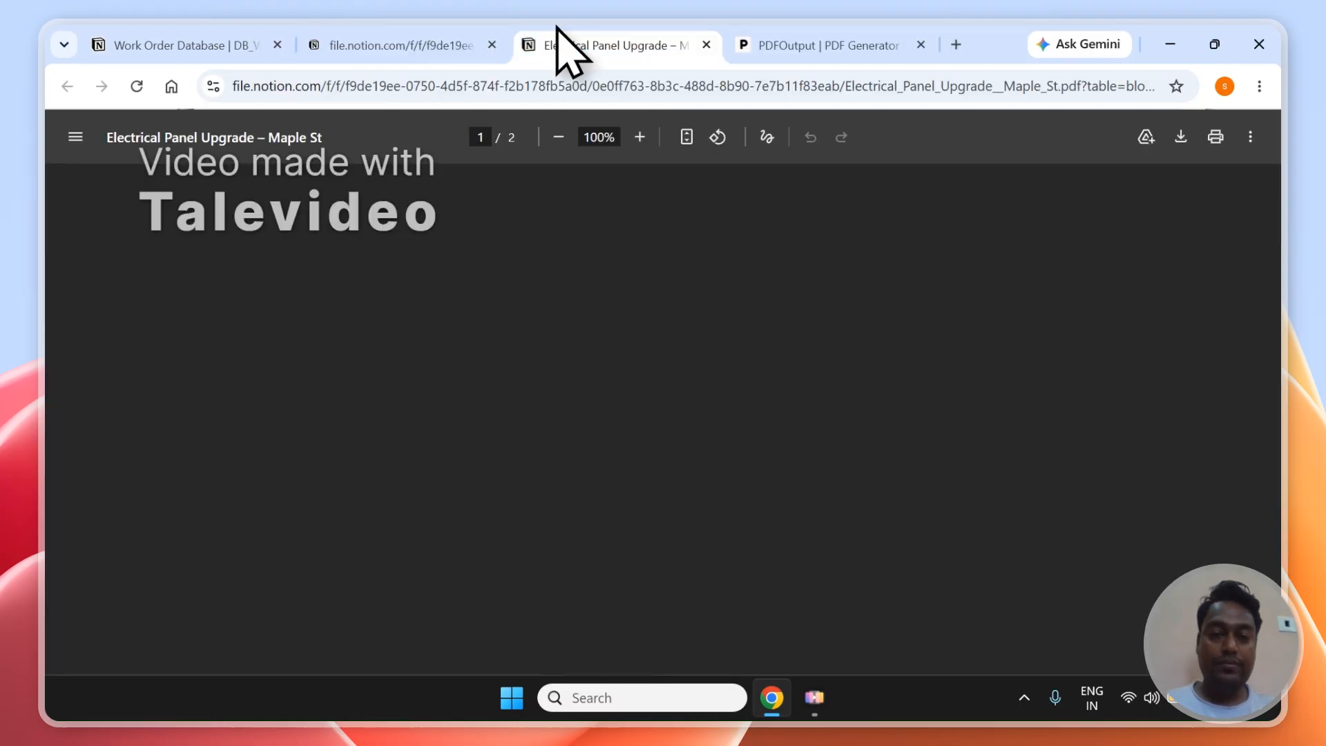
scroll(647, 486, down, 7)
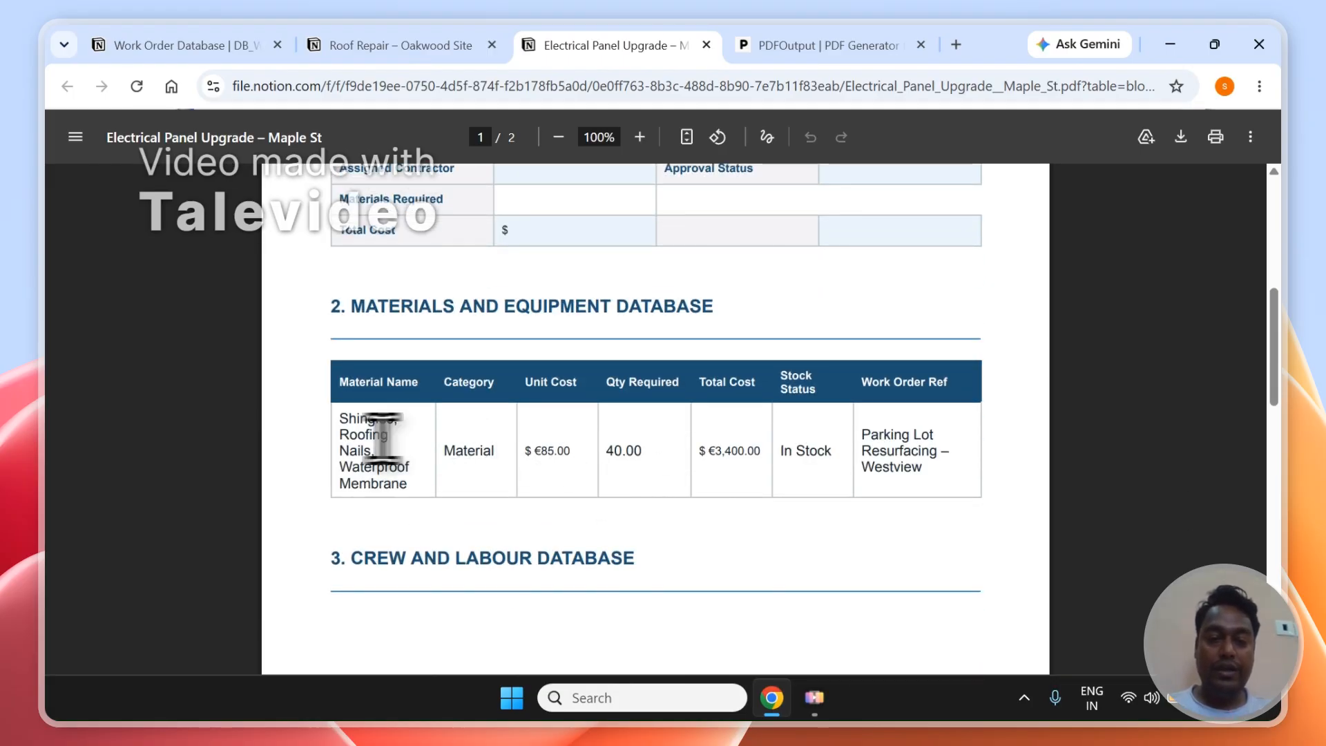
scroll(690, 459, down, 12)
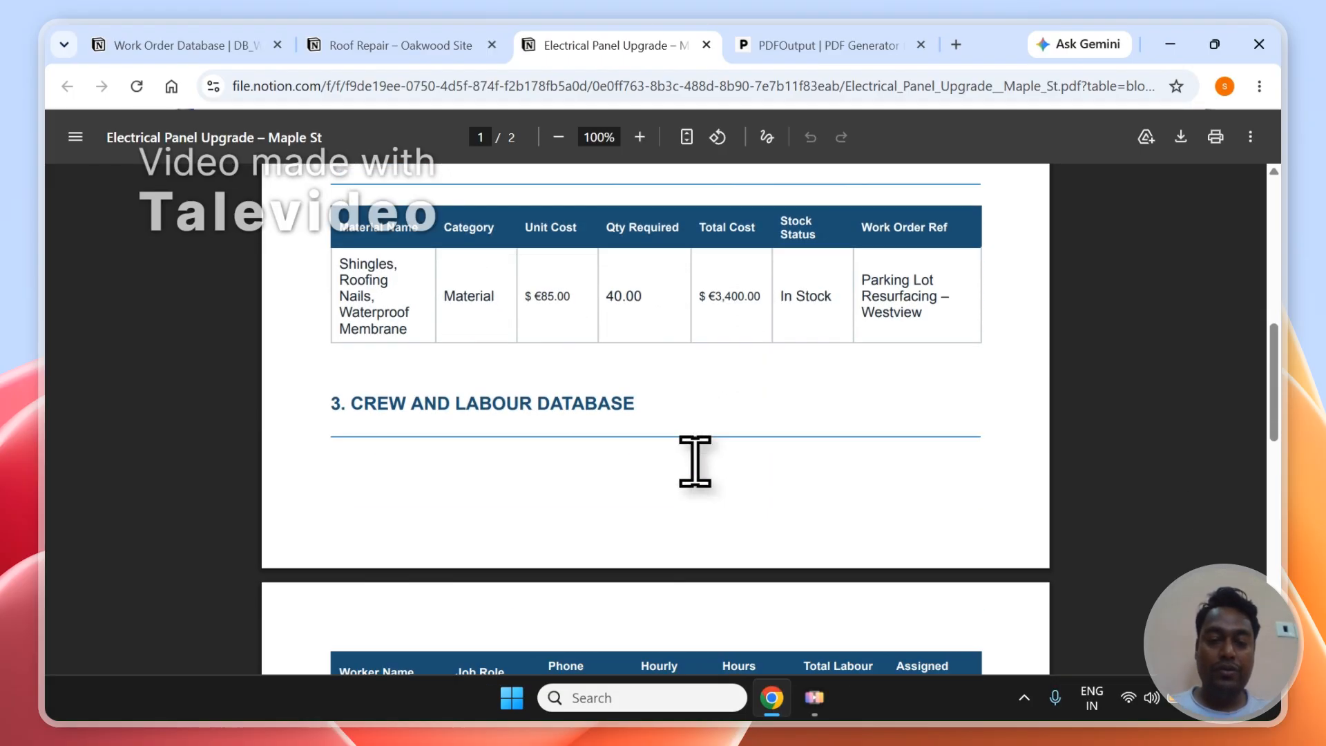
Review the Roof Repair PDF's work order details, materials table and crew table.
click(391, 44)
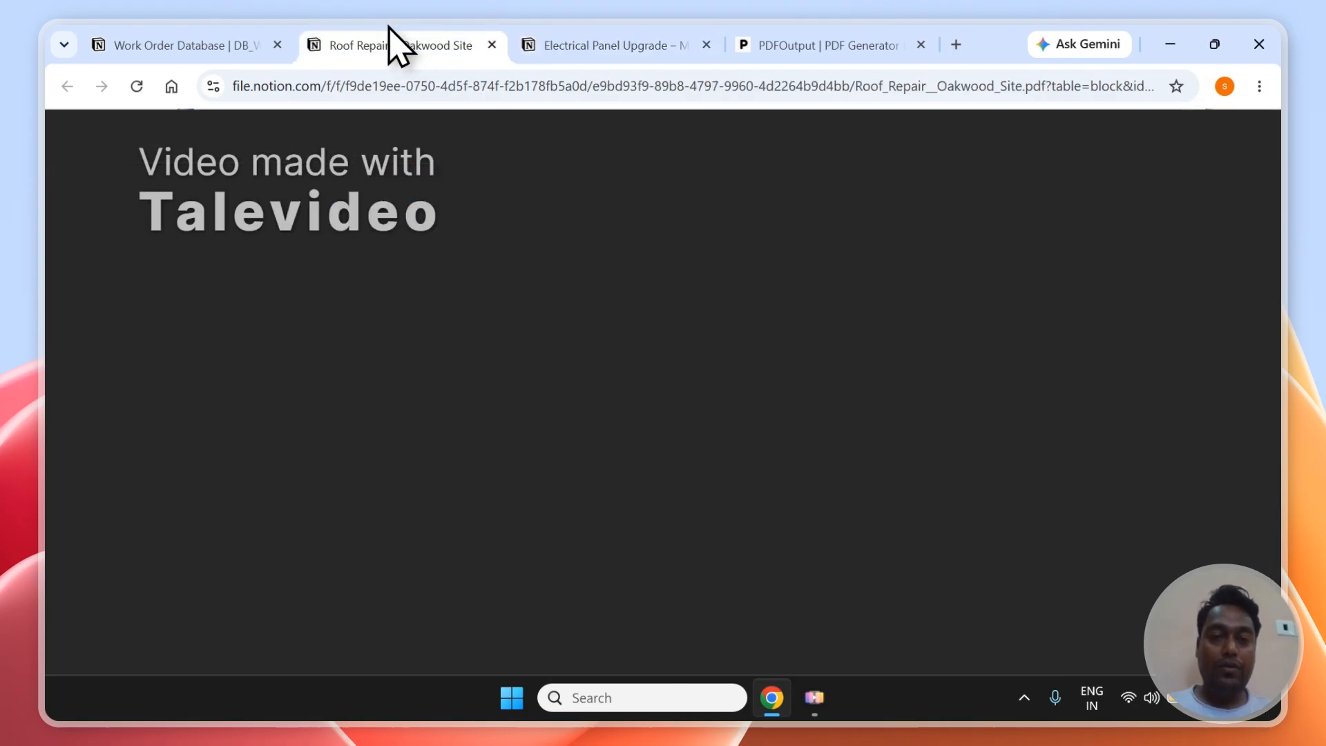
scroll(536, 409, down, 5)
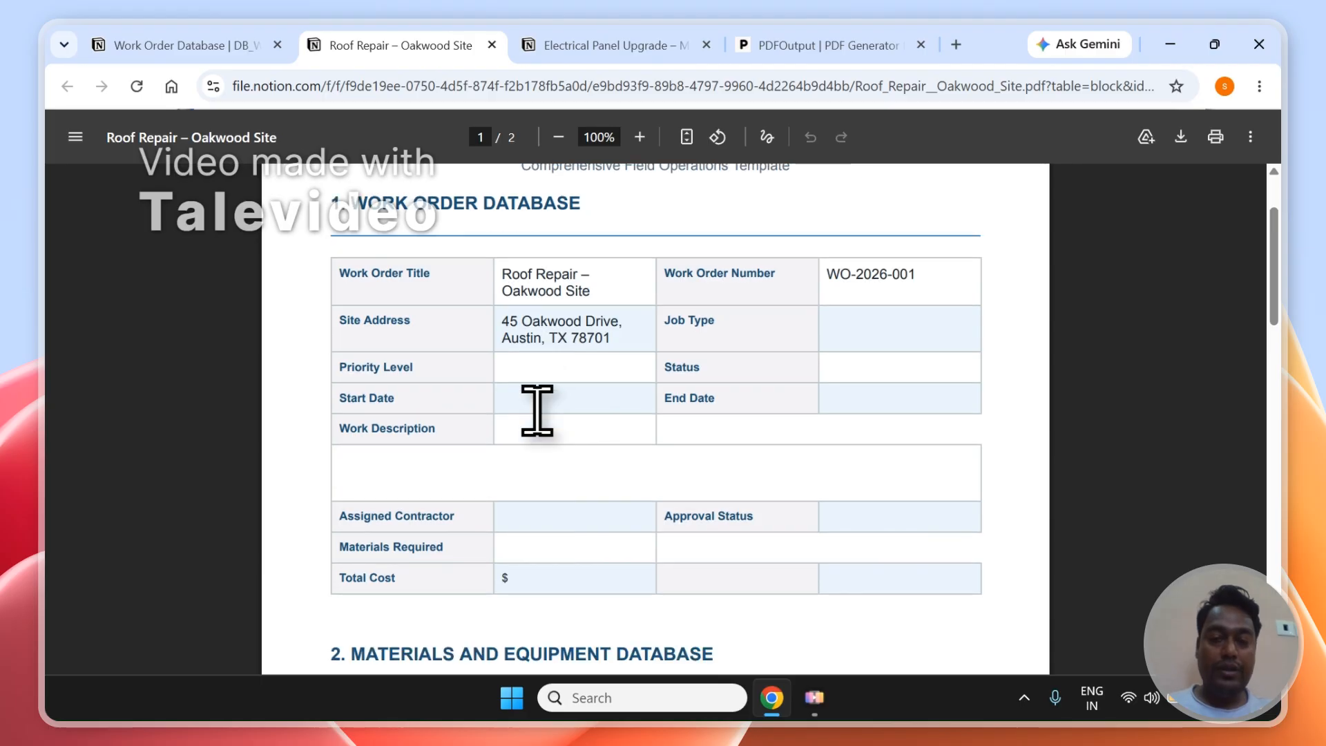
scroll(537, 410, down, 5)
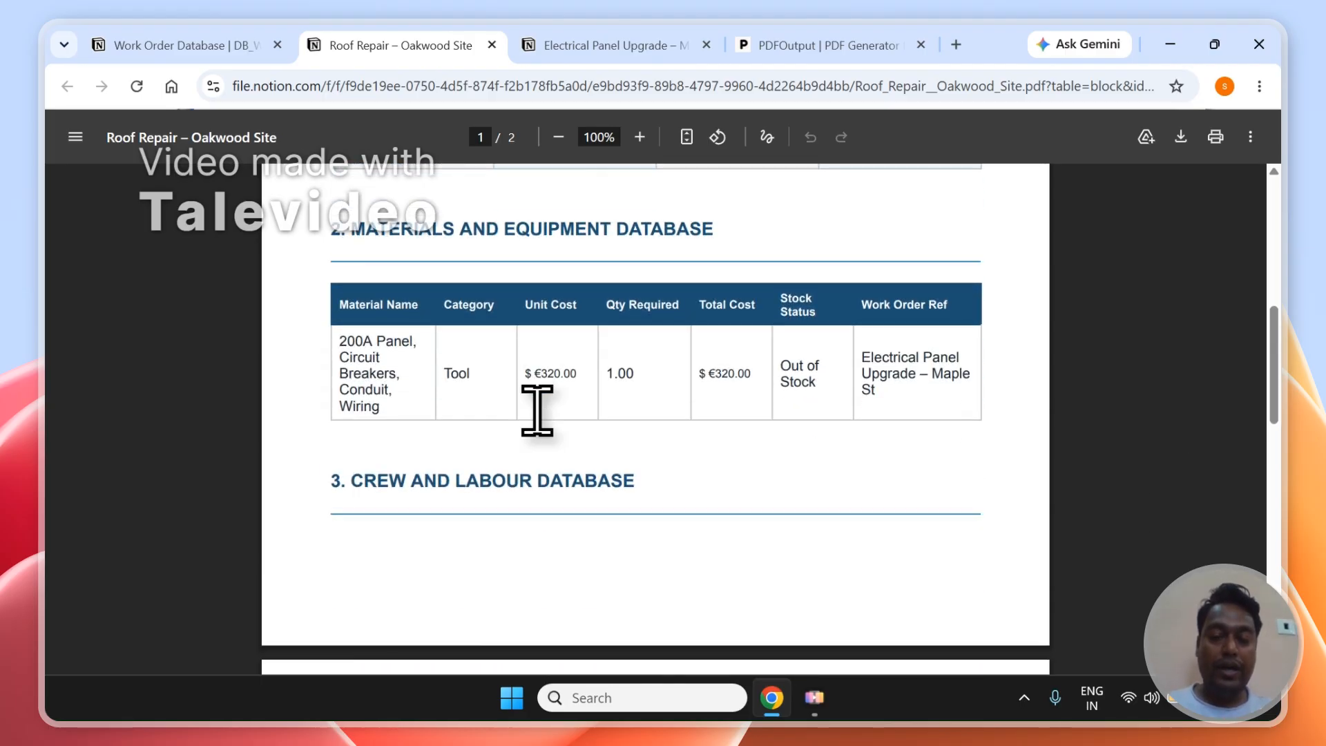
scroll(537, 411, up, 8)
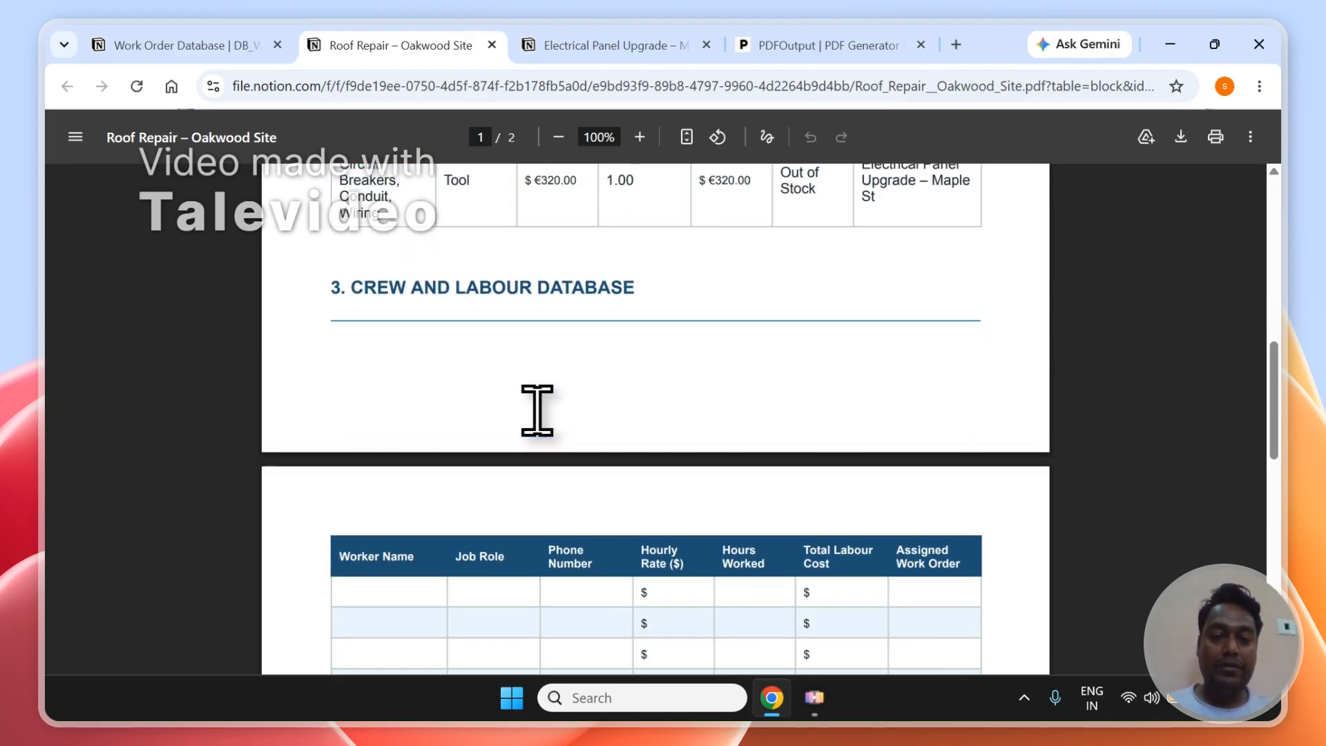
scroll(537, 410, up, 1)
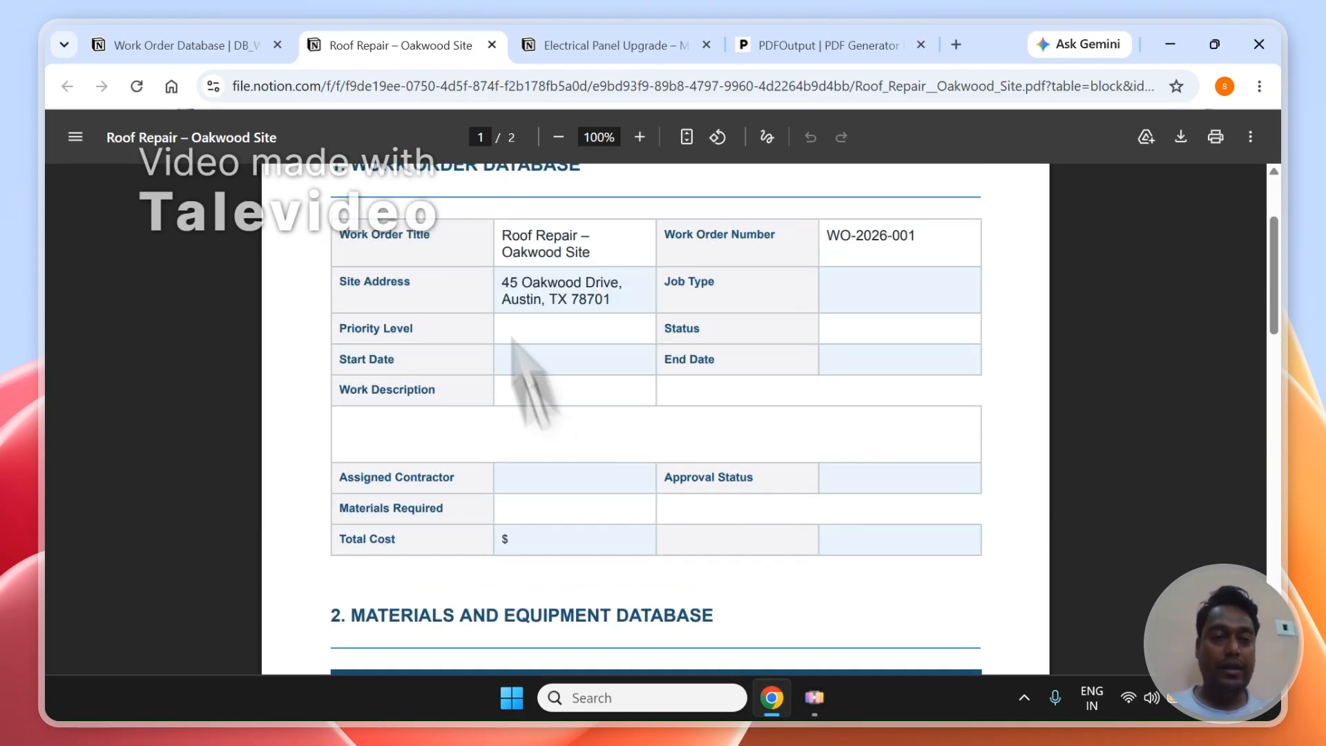
Switch back to the PDFOutput site and open its home page.
click(238, 38)
click(849, 42)
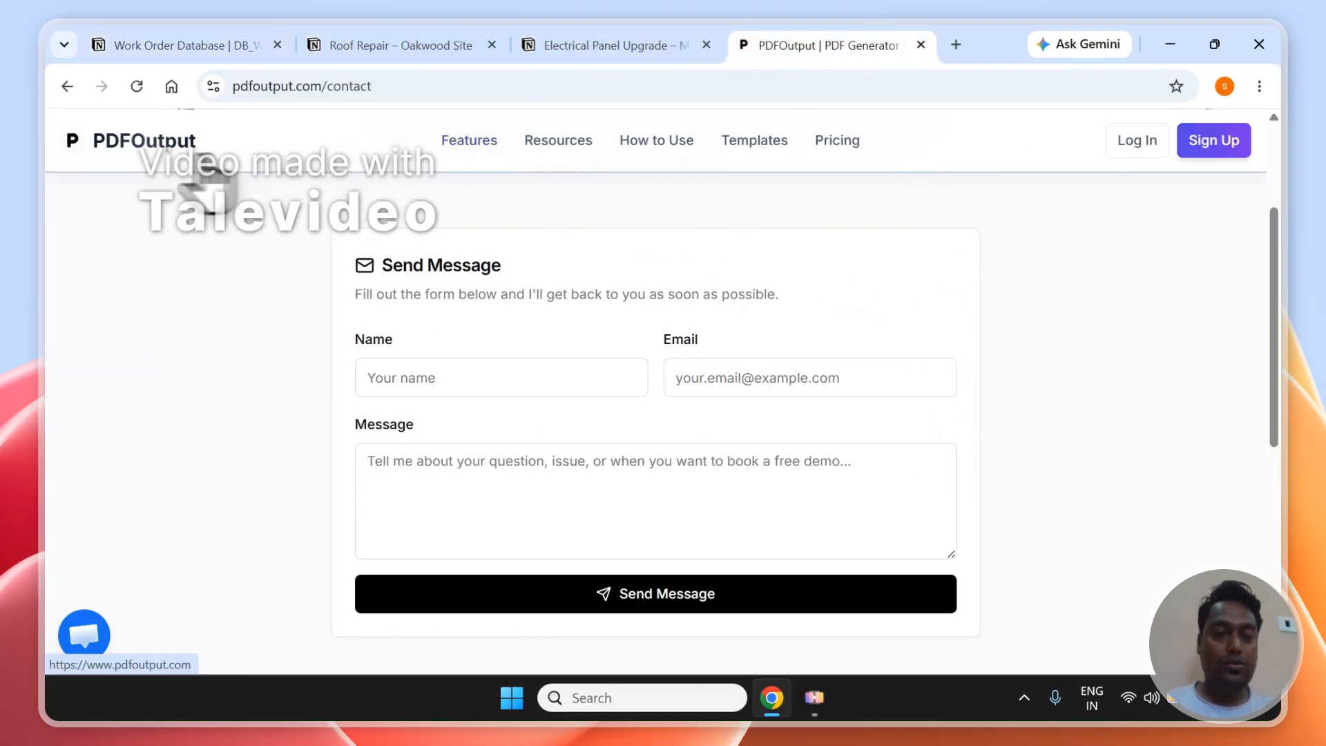
click(158, 168)
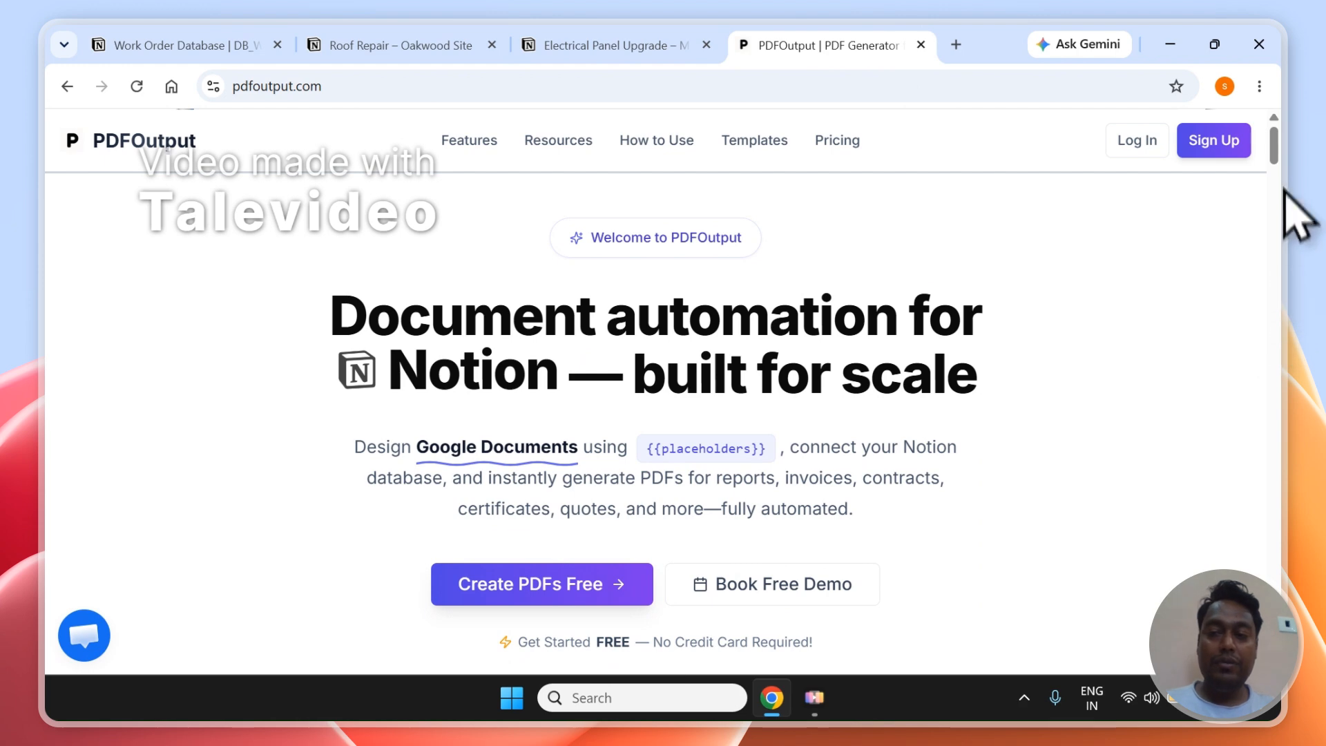